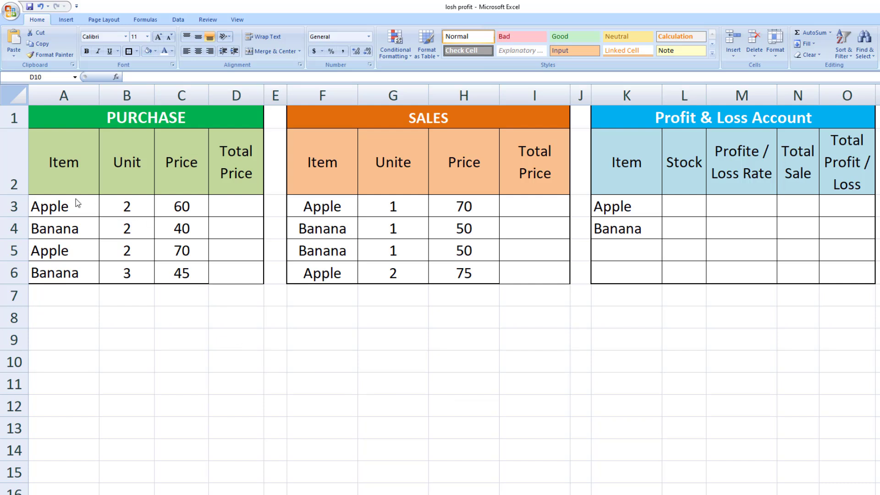
click(46, 113)
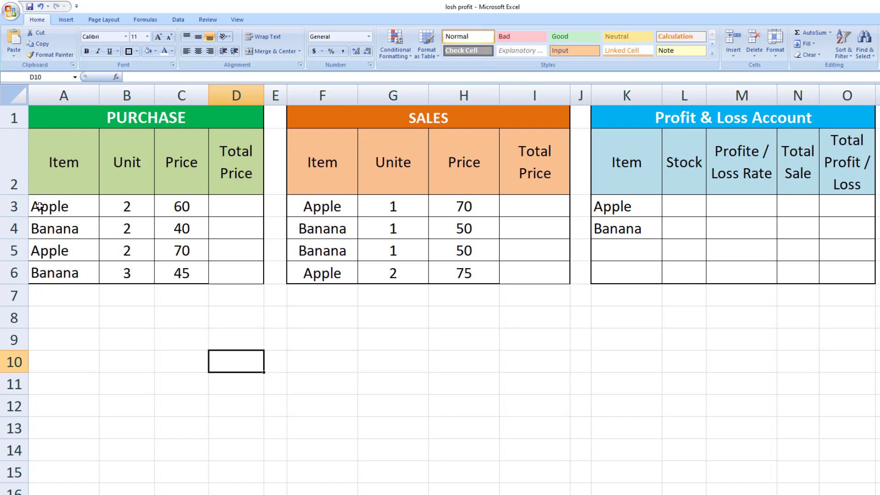
click(130, 204)
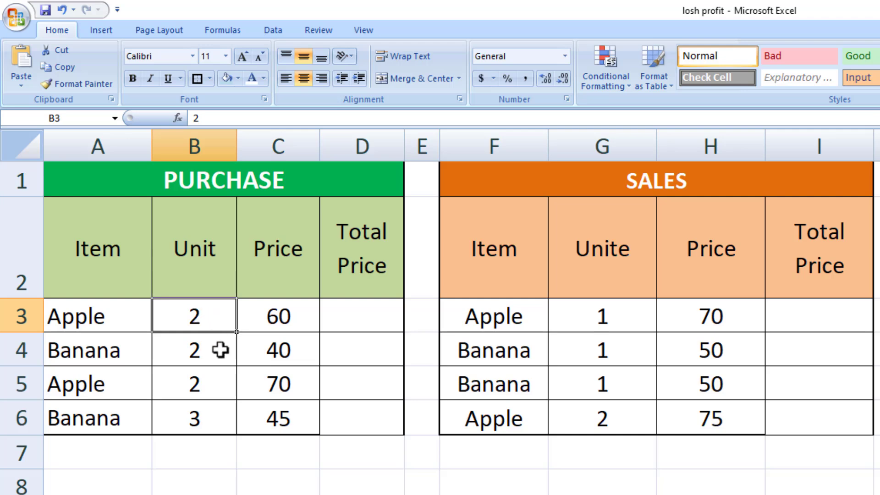
Step: Calculate the PURCHASE Total Price in D3 as =B3*C3 and fill the formula down to D6
click(343, 315)
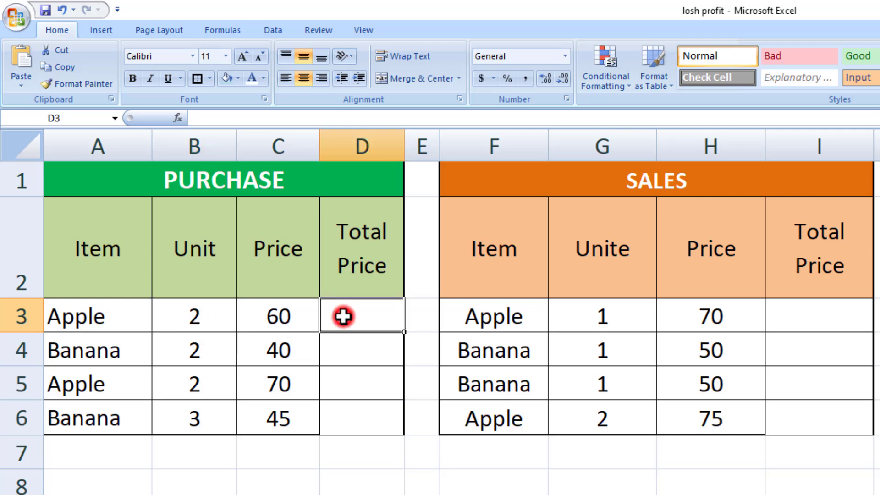
text(=)
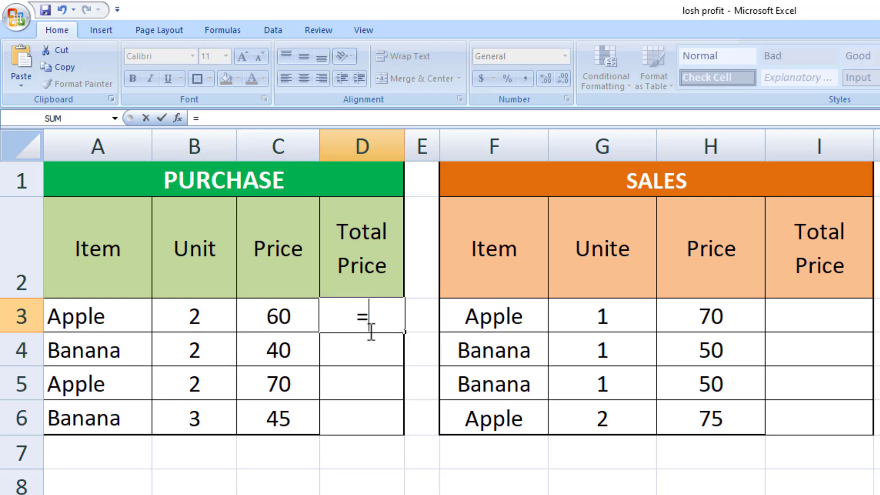
click(208, 321)
text(*)
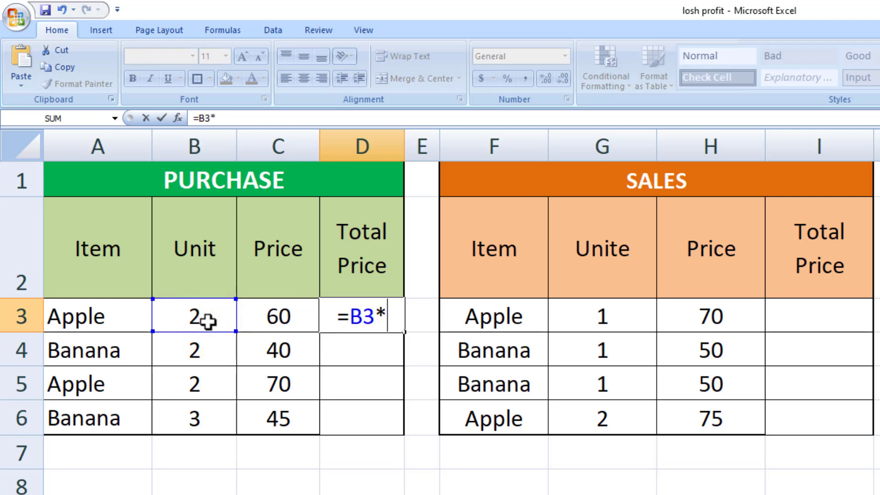
click(278, 316)
key(Return)
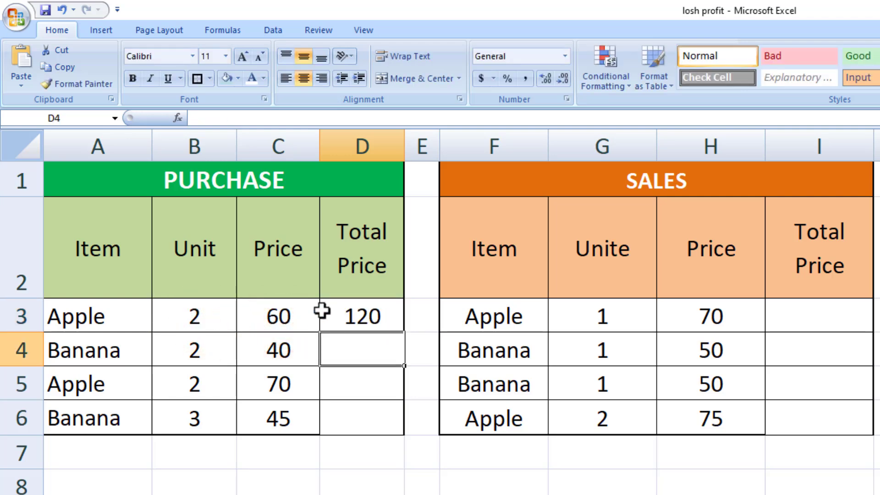
click(352, 315)
drag(404, 331, 395, 428)
Step: Calculate the SALES Total Price in I3 as =G3*H3 and fill the formula down to I6
click(777, 319)
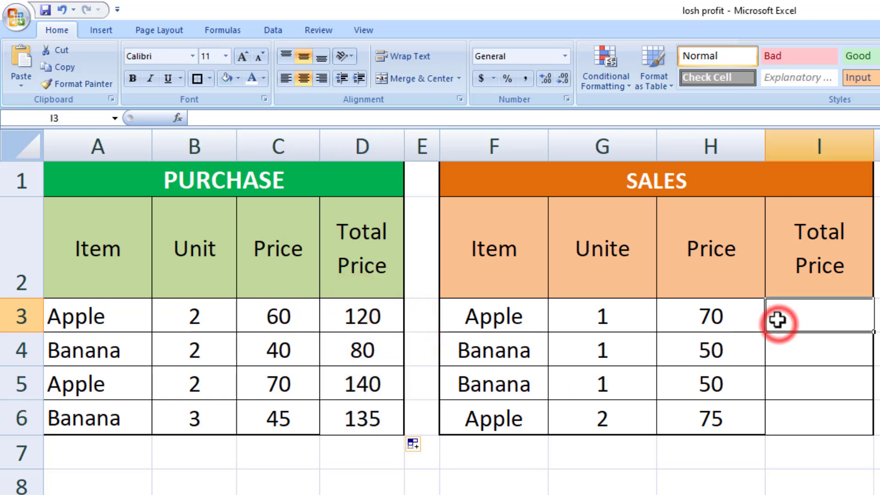
text(=)
click(632, 316)
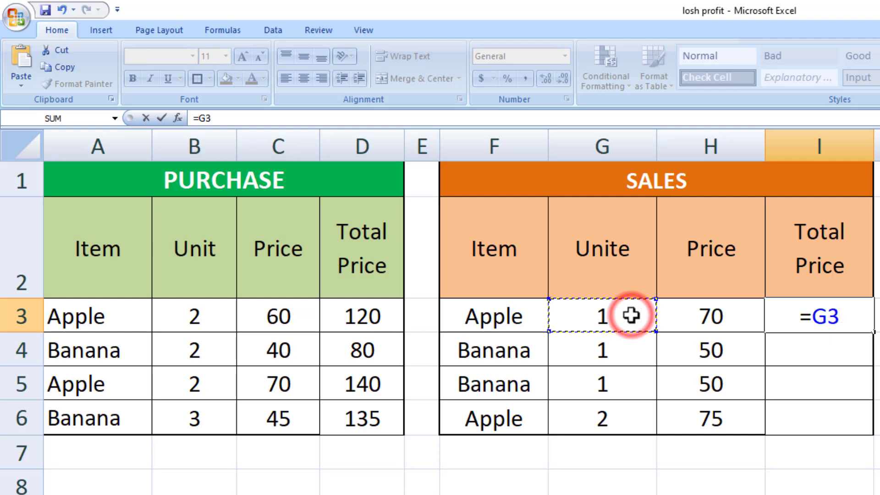
text(*)
click(706, 315)
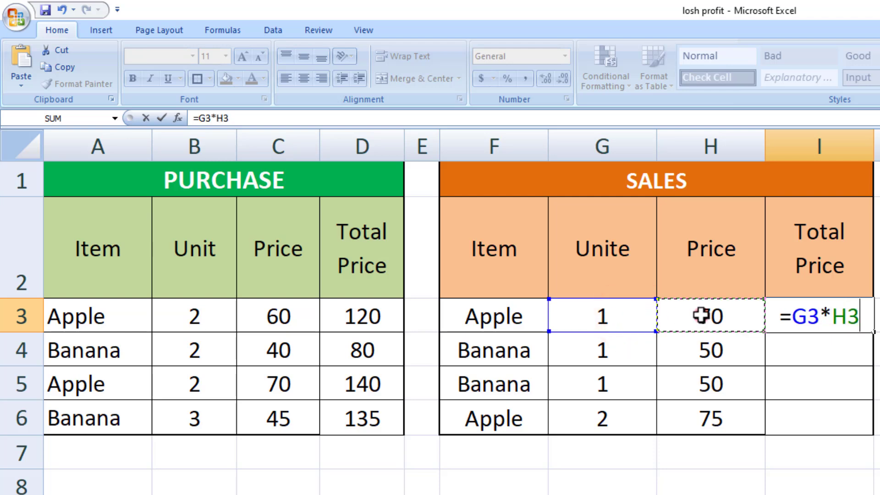
key(Return)
click(860, 322)
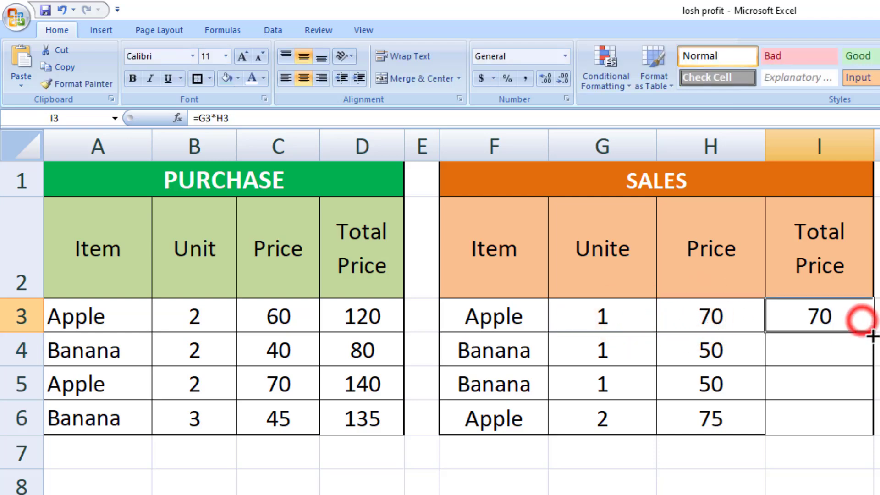
drag(873, 335, 862, 430)
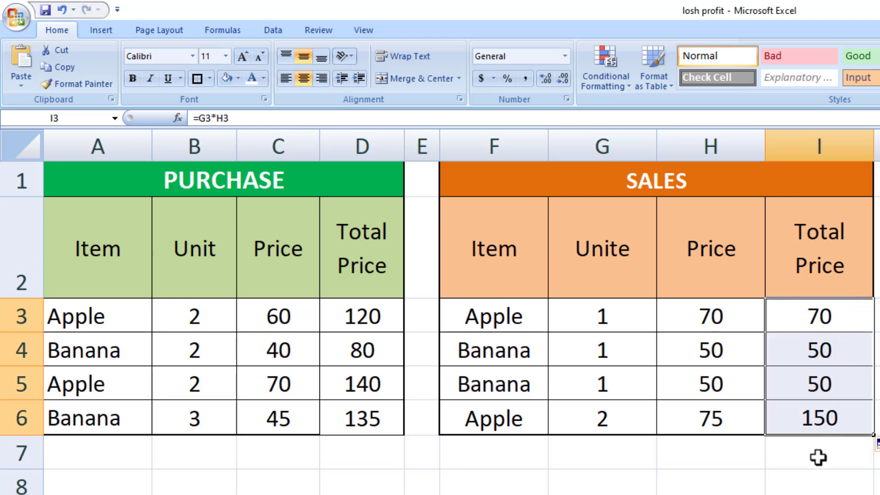
click(819, 455)
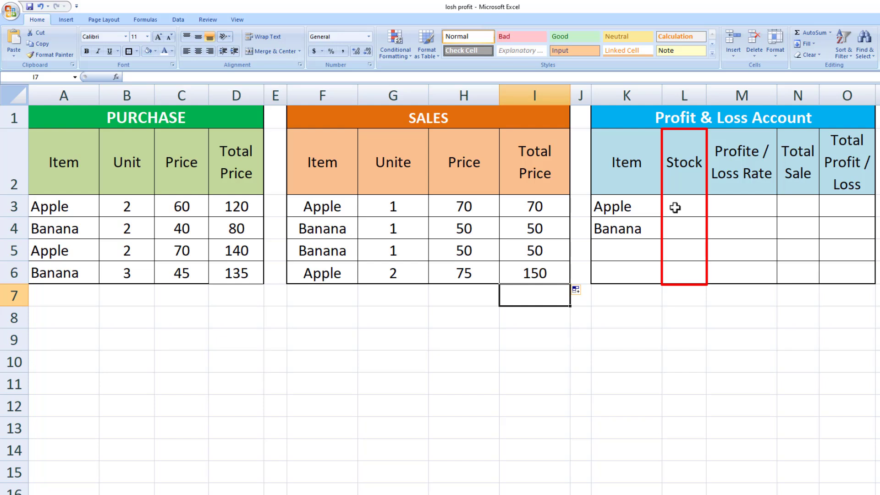
Step: Begin Apple's Stock formula in L3 with a SUMIF of the purchased units, using range A3:A6, criteria K3 and sum range B3:B6
drag(672, 203, 838, 202)
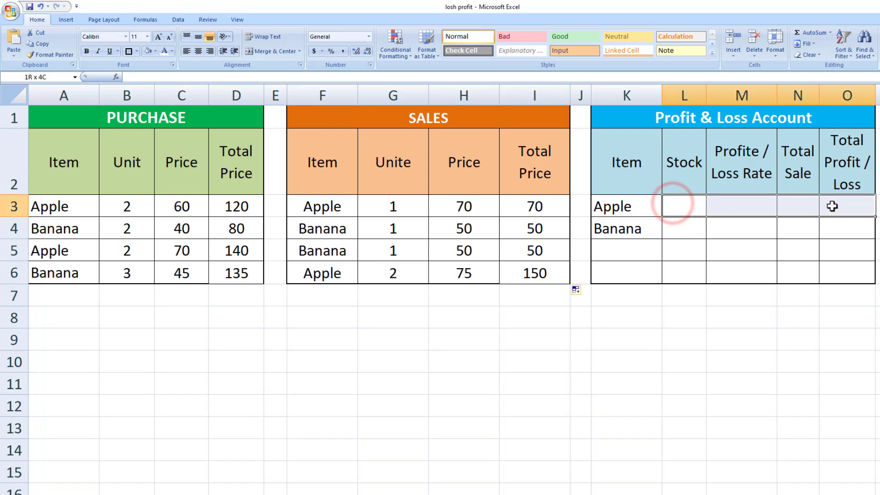
click(684, 208)
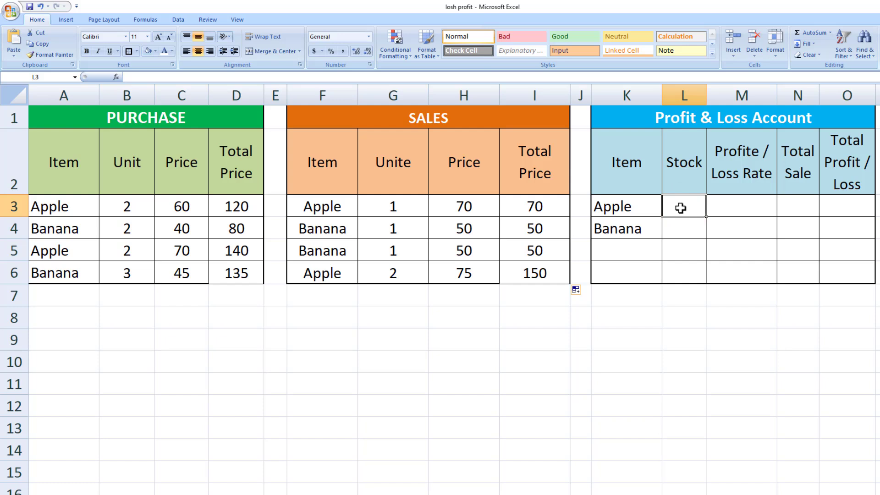
text(=sum)
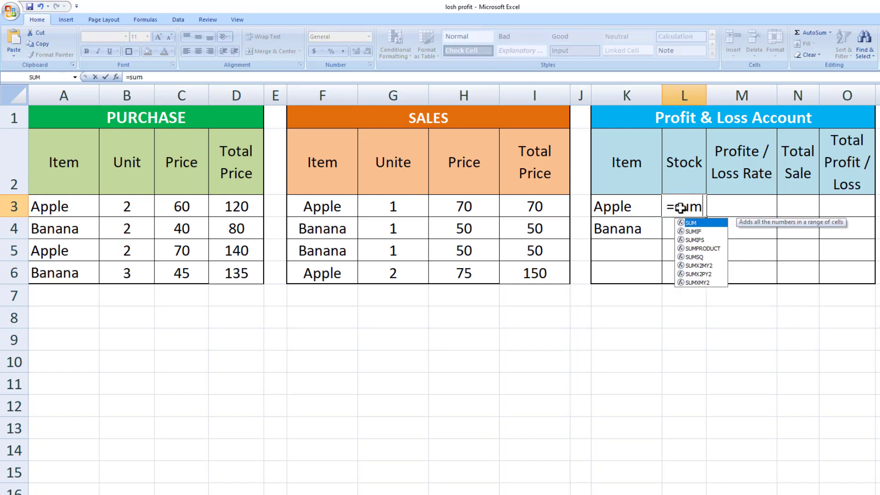
text(if)
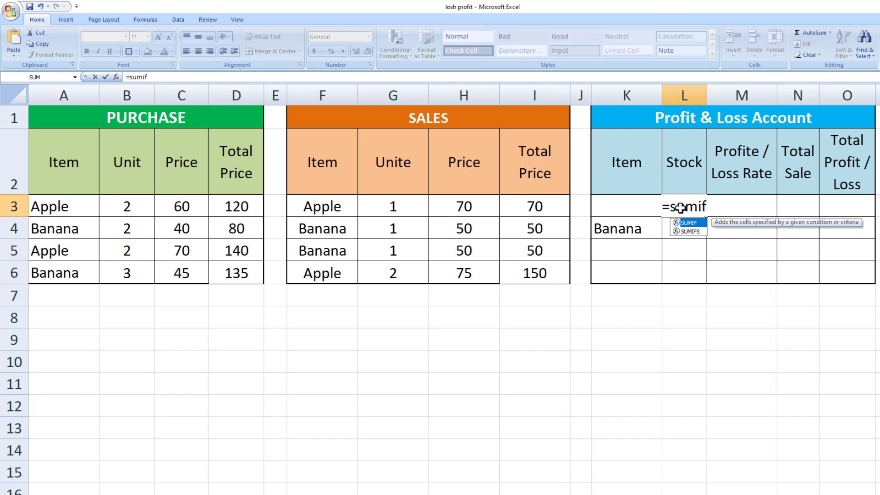
text(()
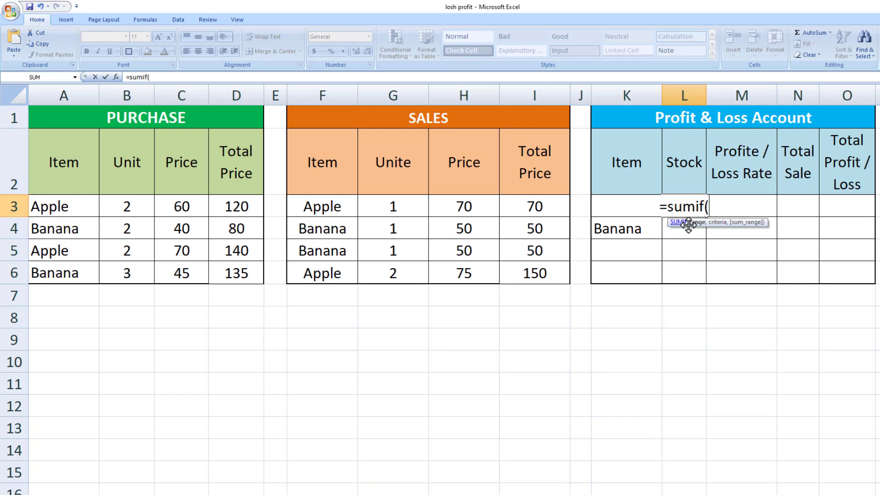
drag(65, 204, 69, 271)
text(,)
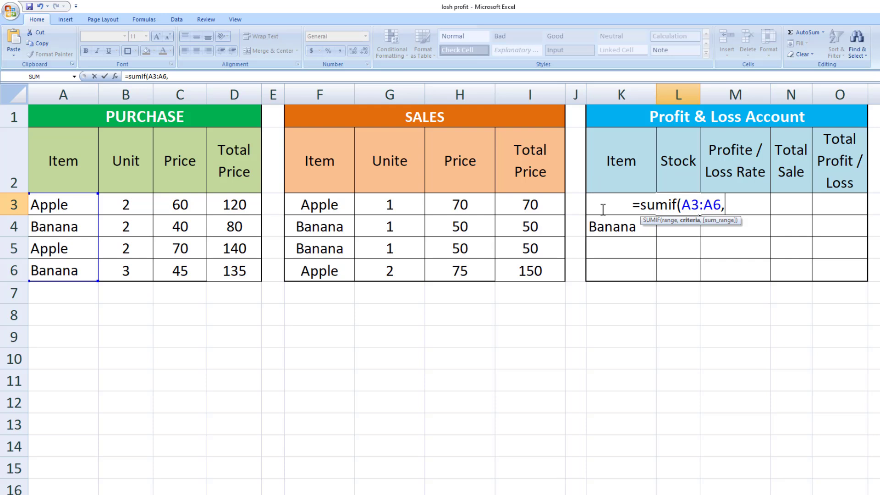
text(k3)
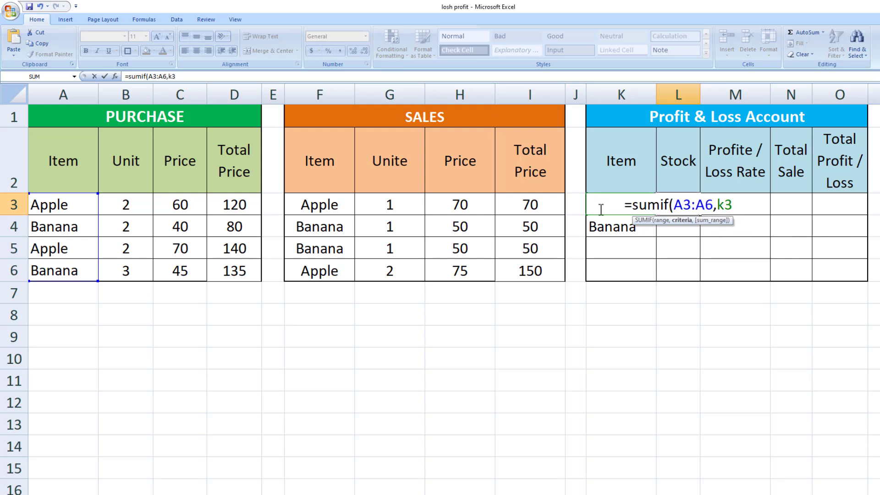
text(,)
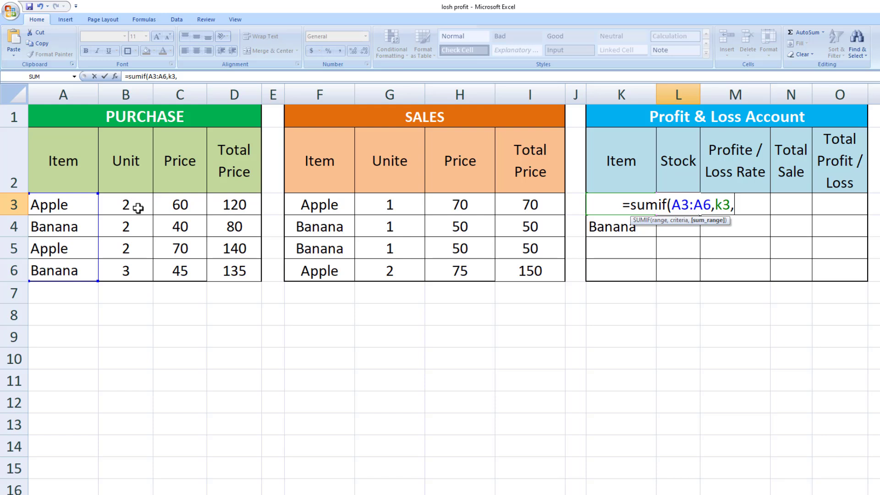
drag(139, 205, 128, 268)
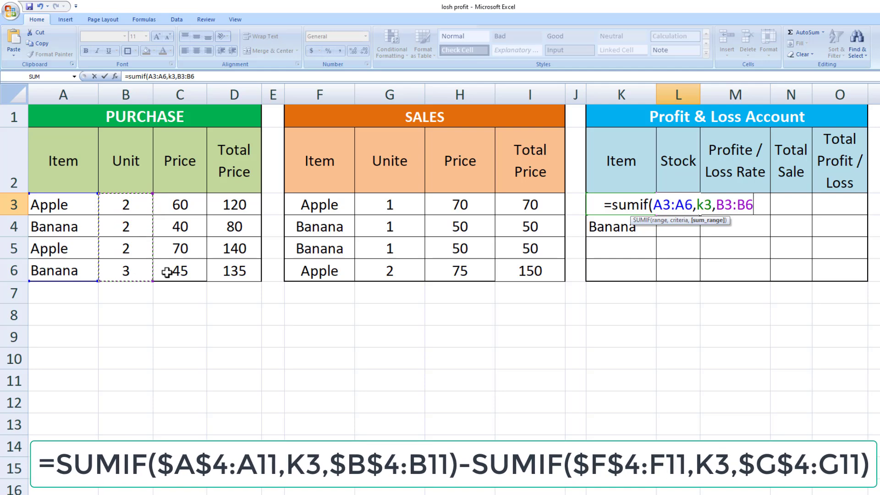
Step: Complete the L3 Stock formula by subtracting SUMIF(F3:F6,K3,G3:G6) for the sold units
text()-)
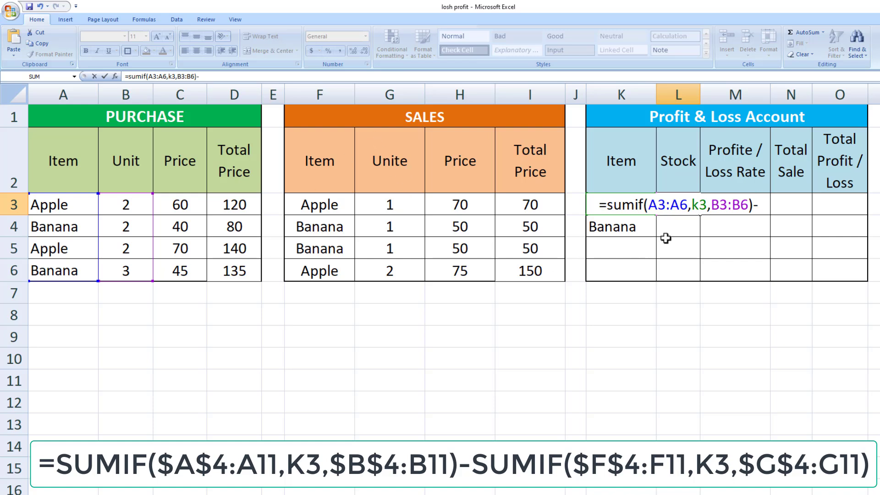
text(sum)
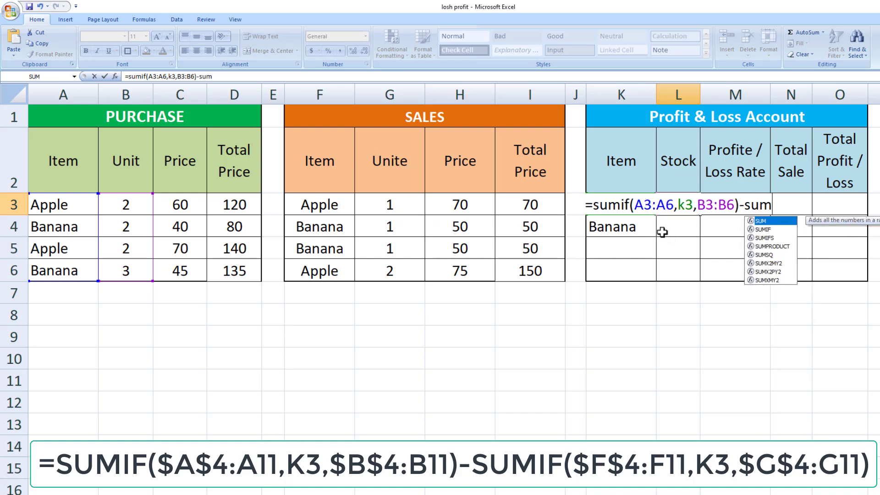
text(if)
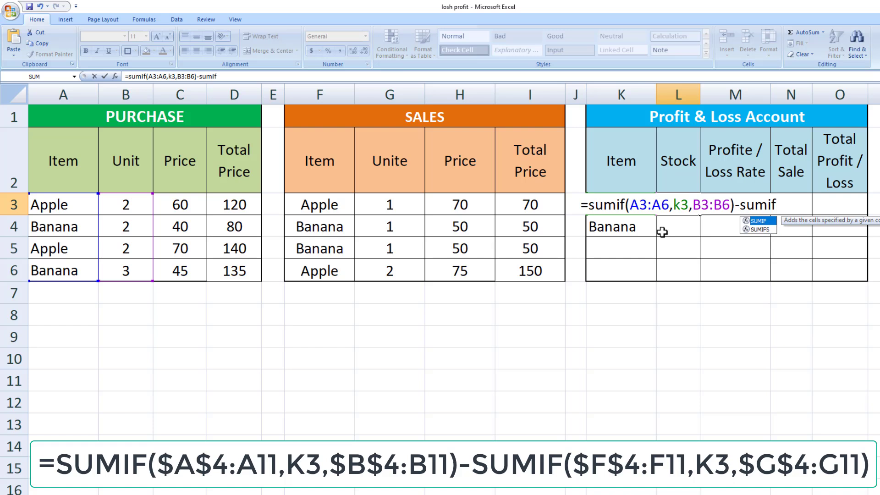
text(()
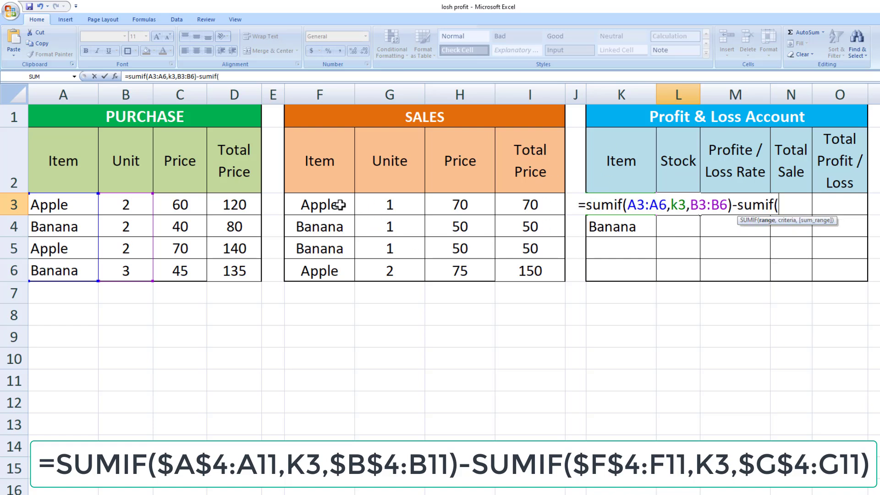
drag(343, 204, 345, 271)
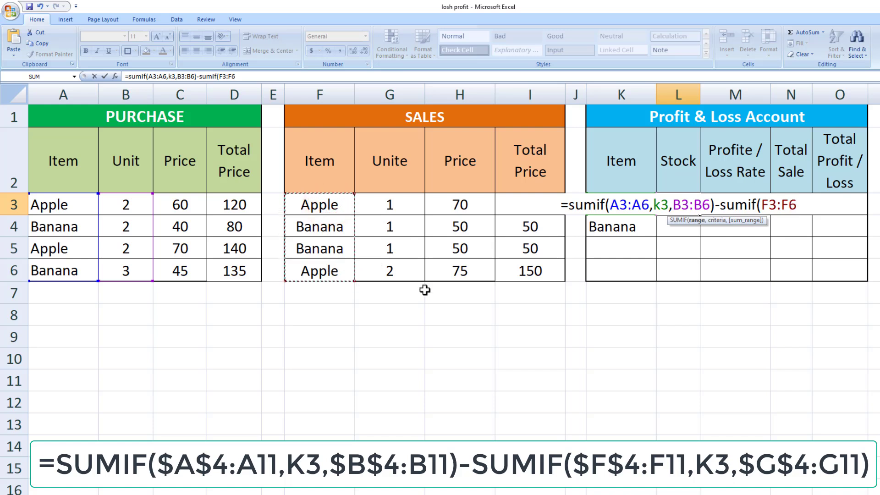
text(,)
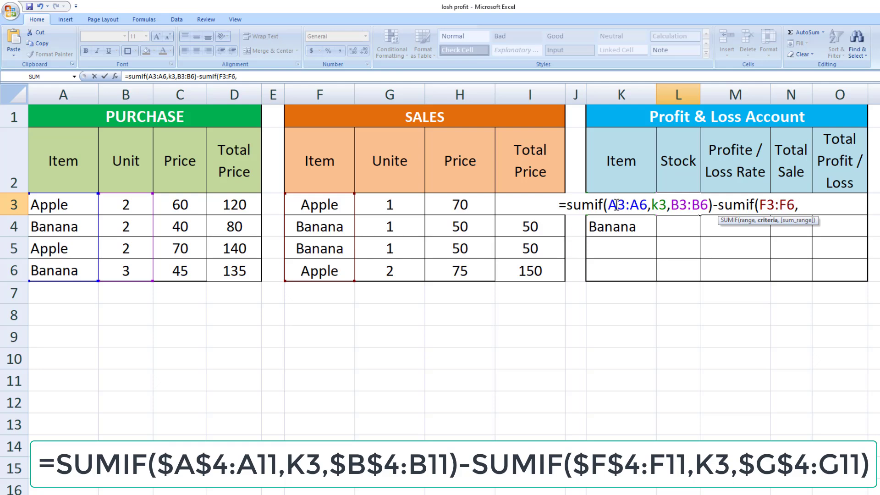
text(k3)
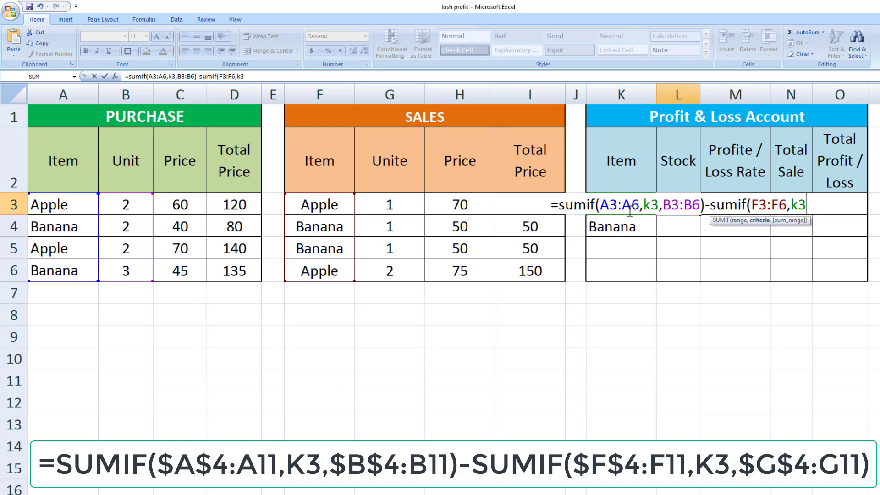
text(,)
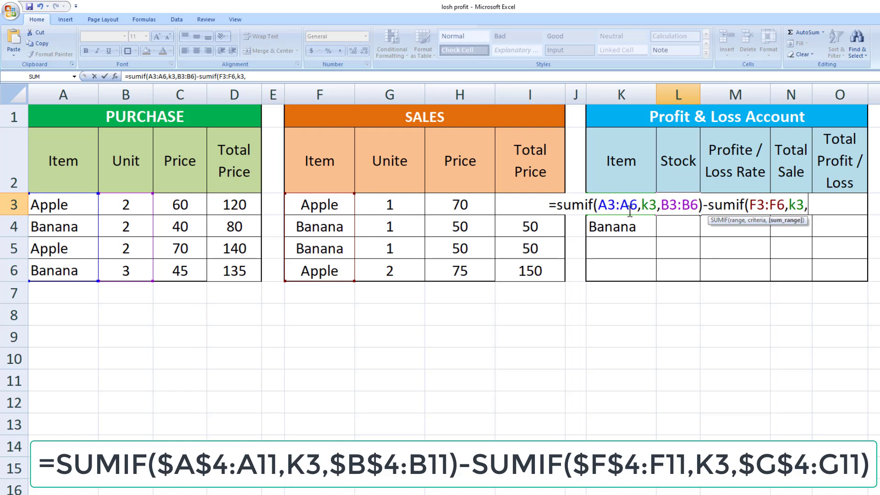
drag(397, 203, 399, 272)
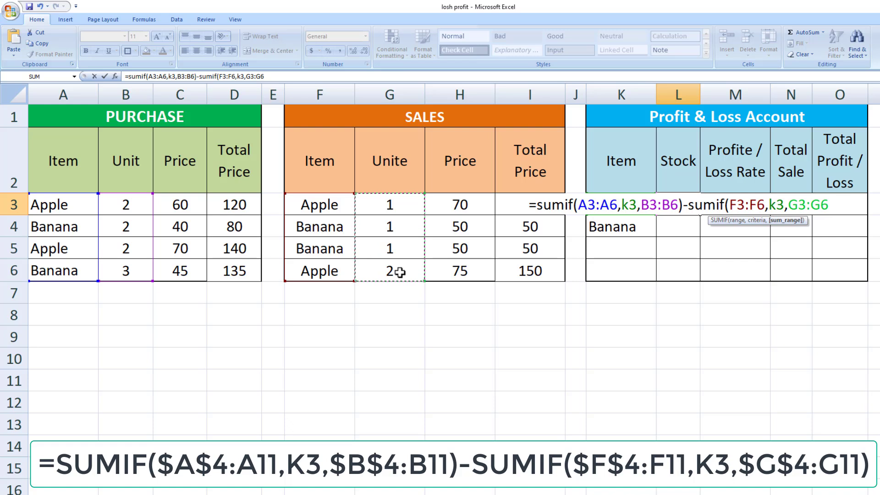
text())
key(Return)
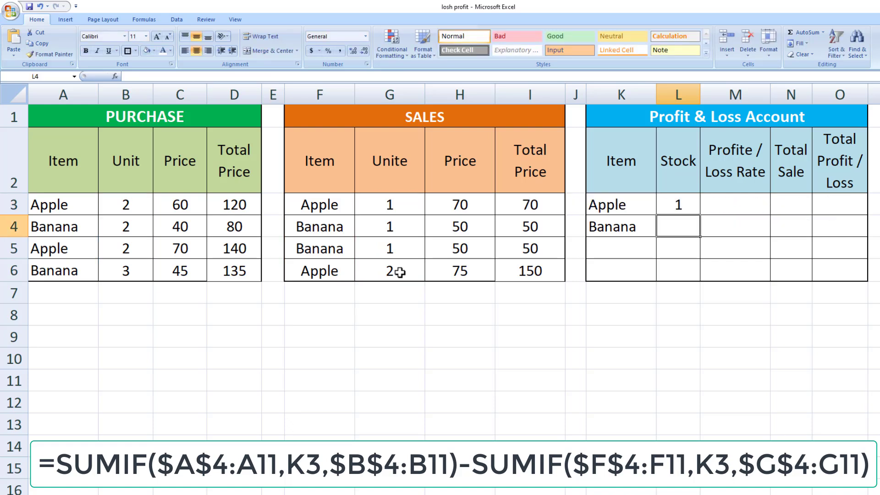
Step: Check Apple's Stock formula in L3 against its sold units in G3 and G6
click(670, 207)
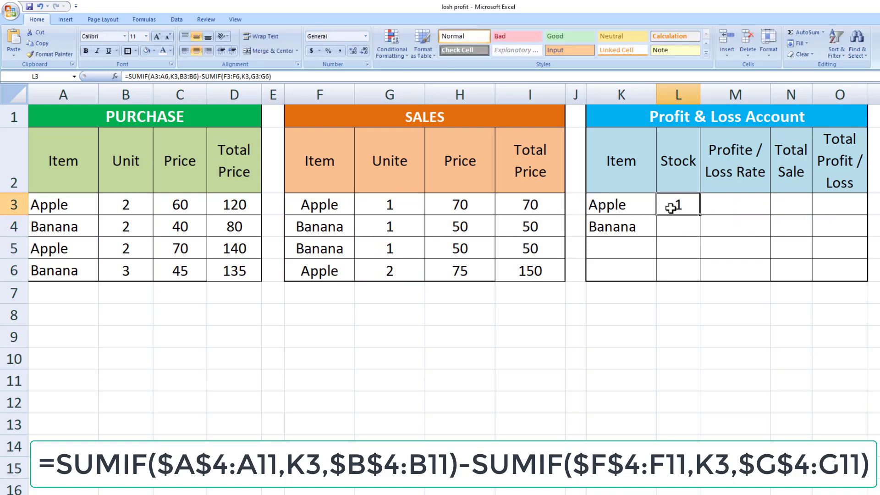
click(667, 207)
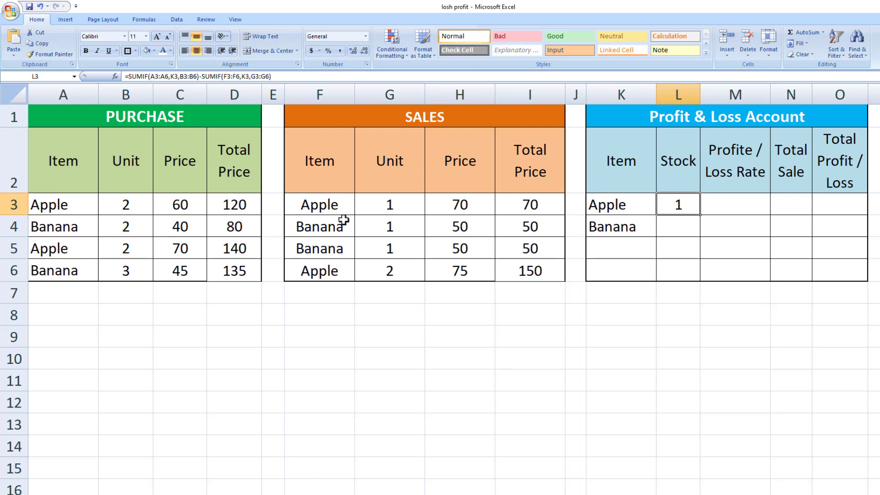
click(388, 205)
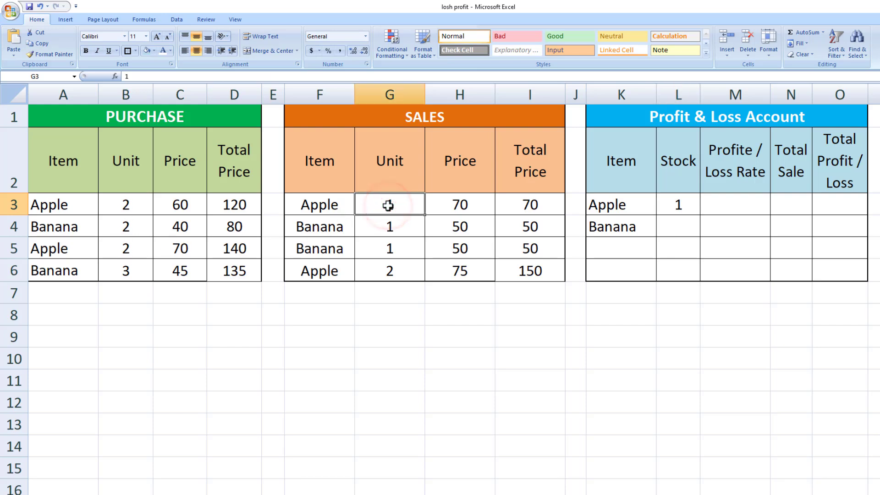
click(388, 272)
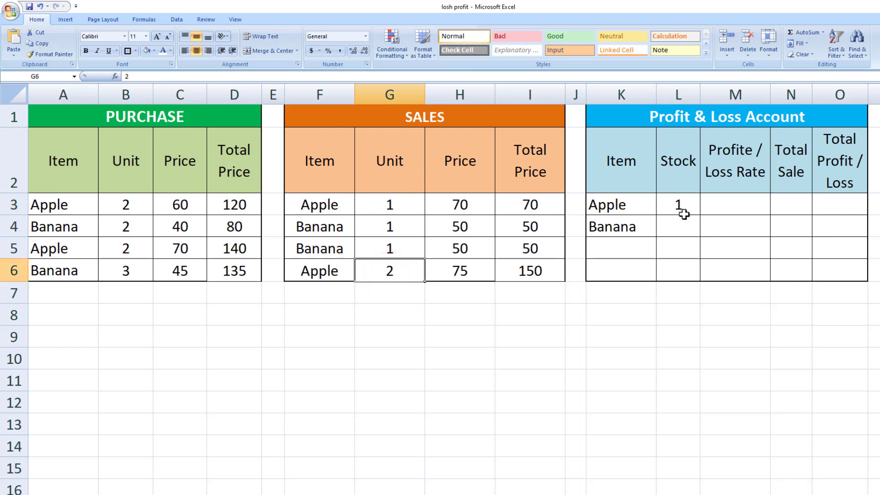
Step: Lock the purchase ranges in the L3 Stock formula as $A$3:$A$6 and $B$3:$B$6
click(680, 206)
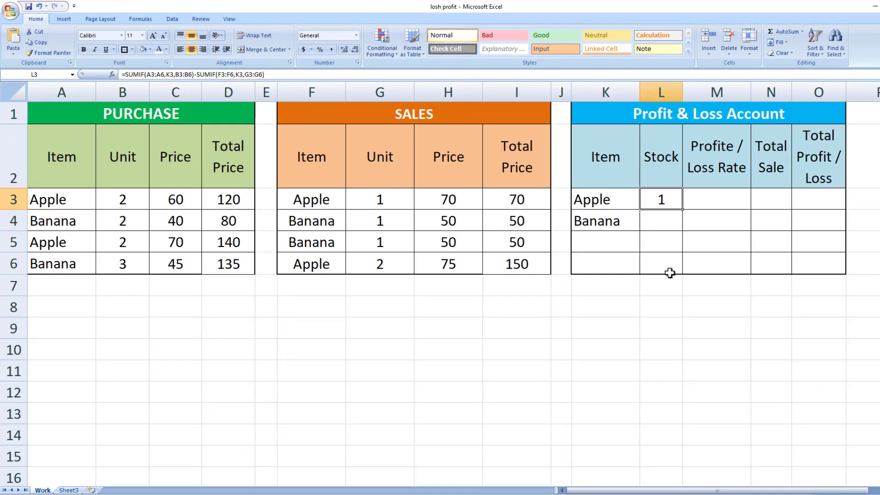
mouse_move(682, 209)
mouse_down()
mouse_move(681, 272)
mouse_move(677, 206)
mouse_up()
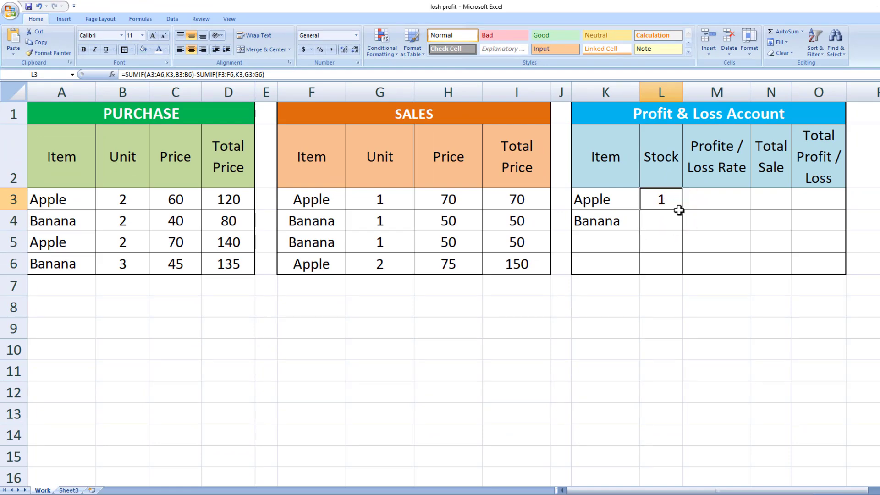
click(147, 74)
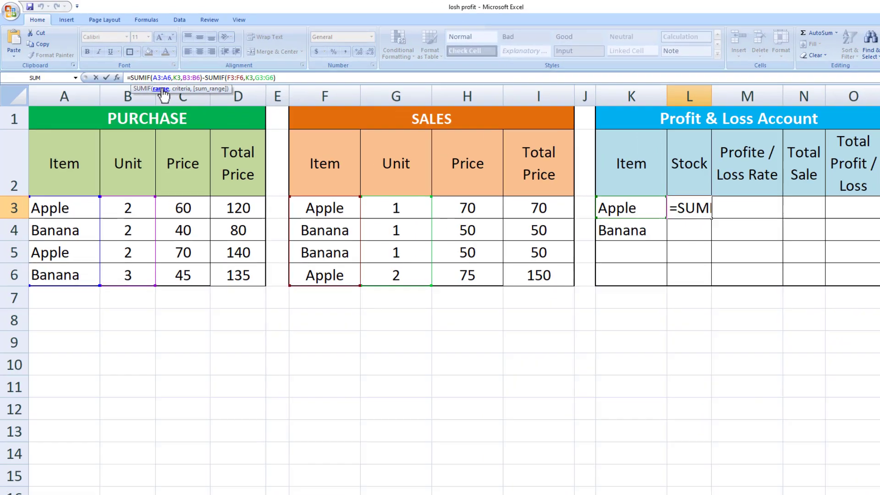
key(F4)
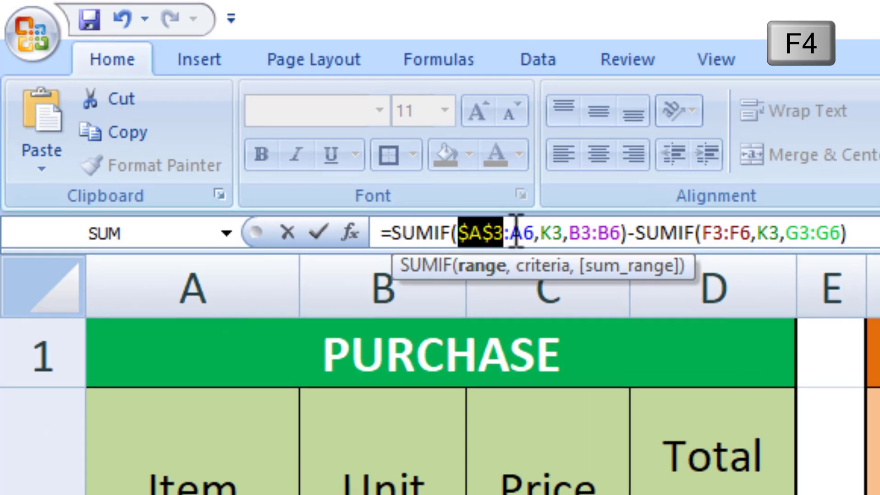
click(512, 231)
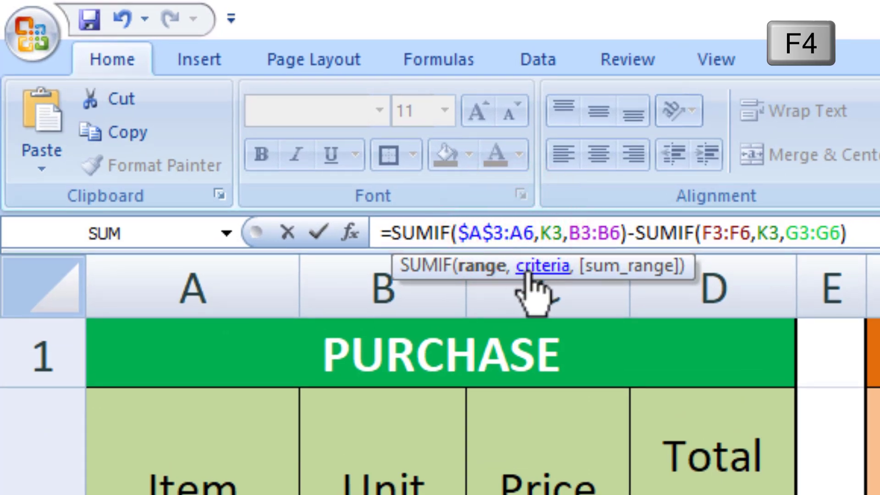
key(F4)
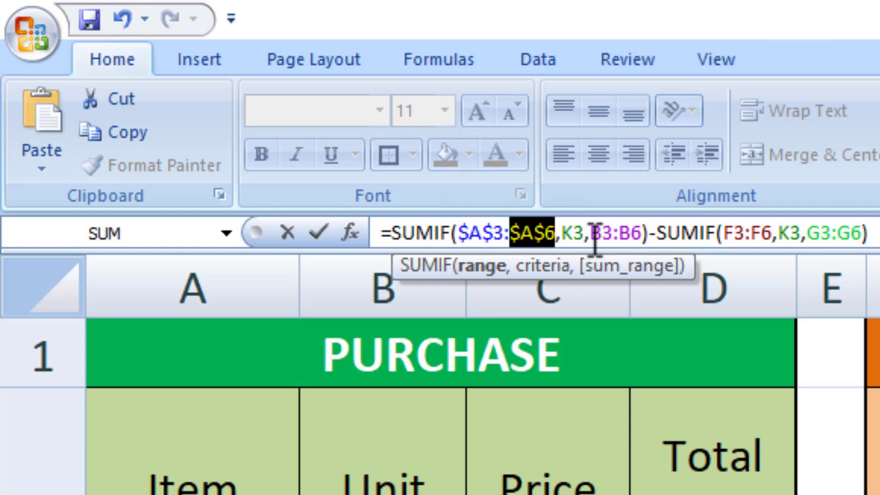
click(592, 240)
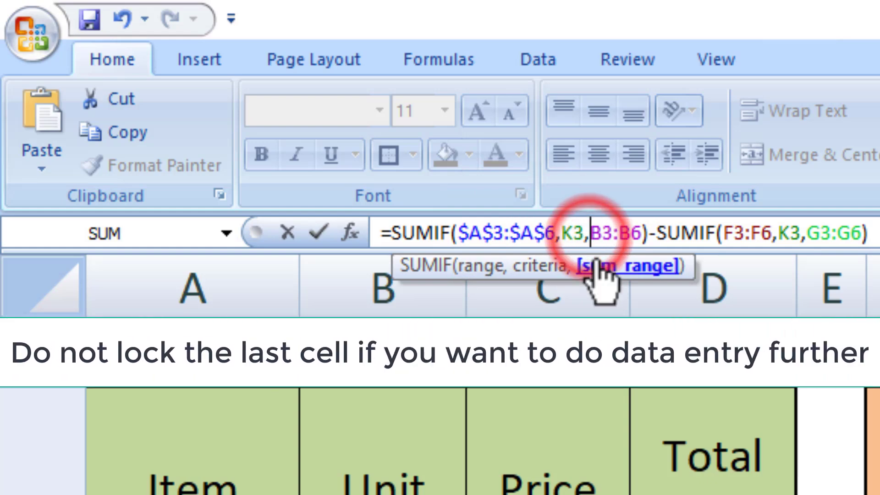
key(F4)
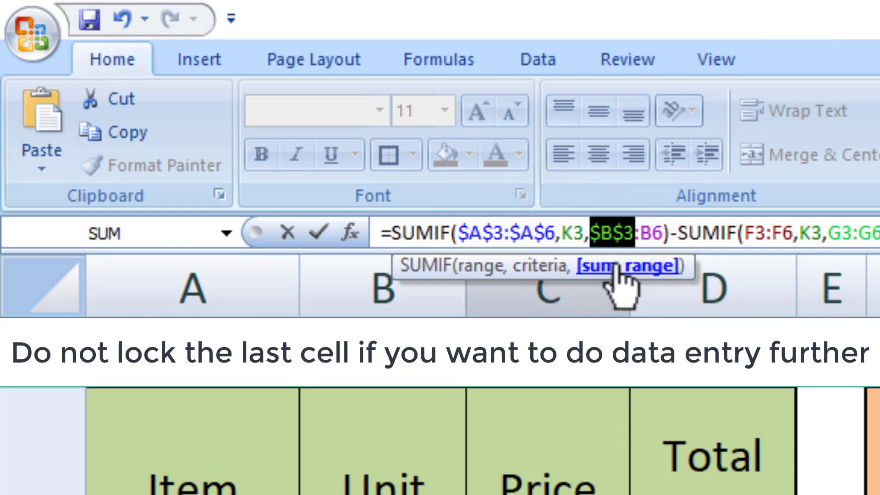
click(645, 234)
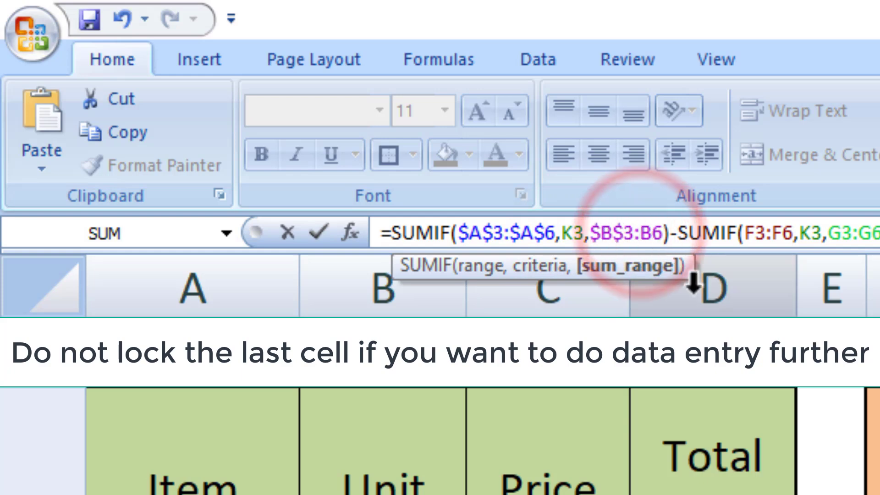
key(F4)
Step: Lock the sales ranges in the L3 Stock formula as $F$3:$F$6 and $G$3:$G$6 and commit it
click(764, 234)
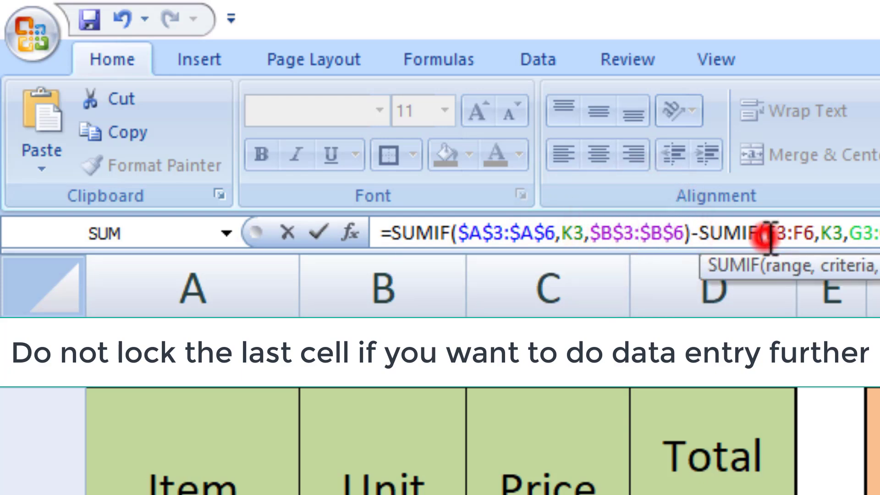
key(F4)
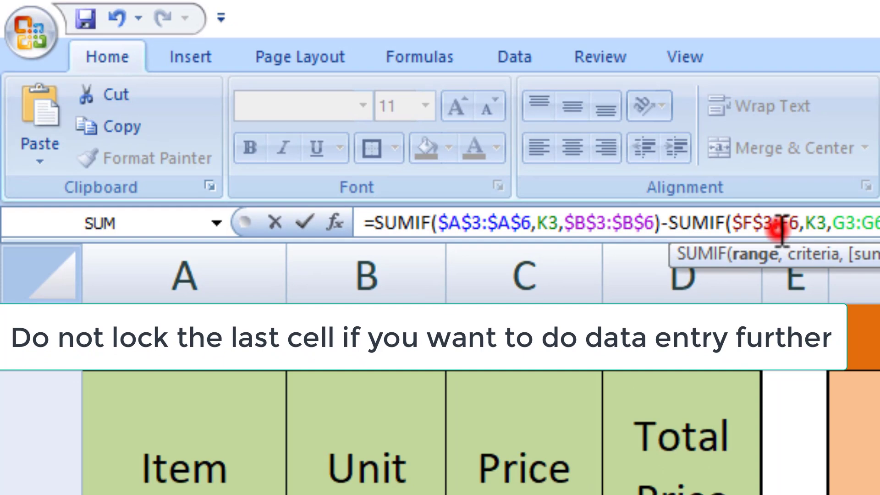
click(812, 233)
key(F4)
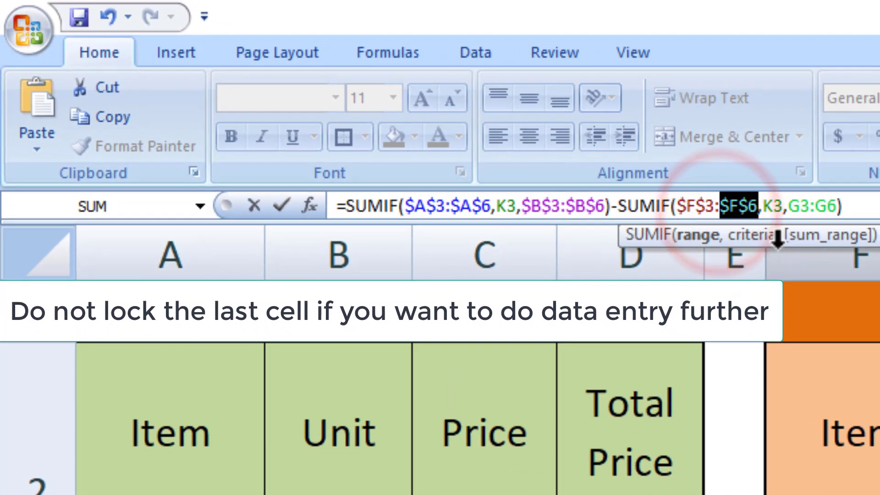
click(792, 207)
key(F4)
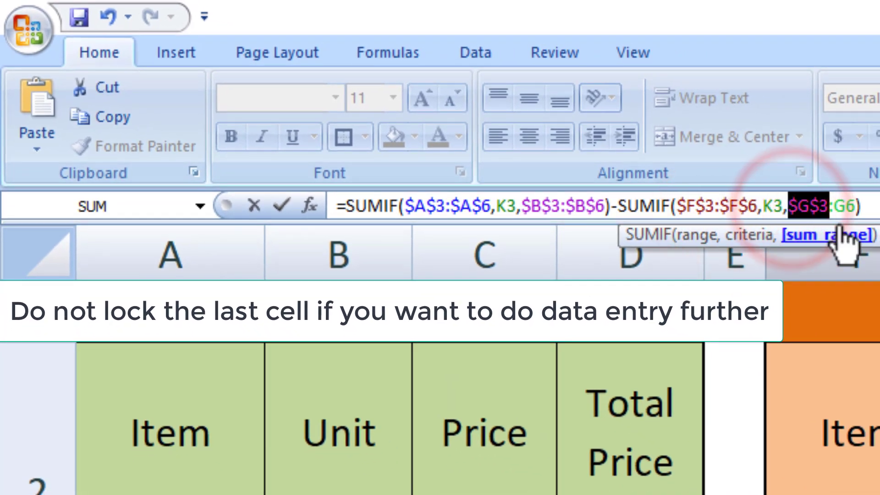
click(837, 207)
key(F4)
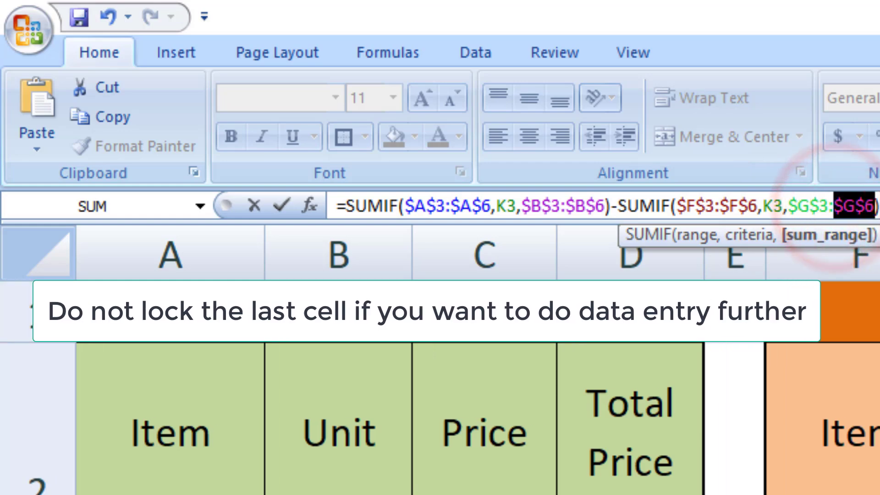
key(Return)
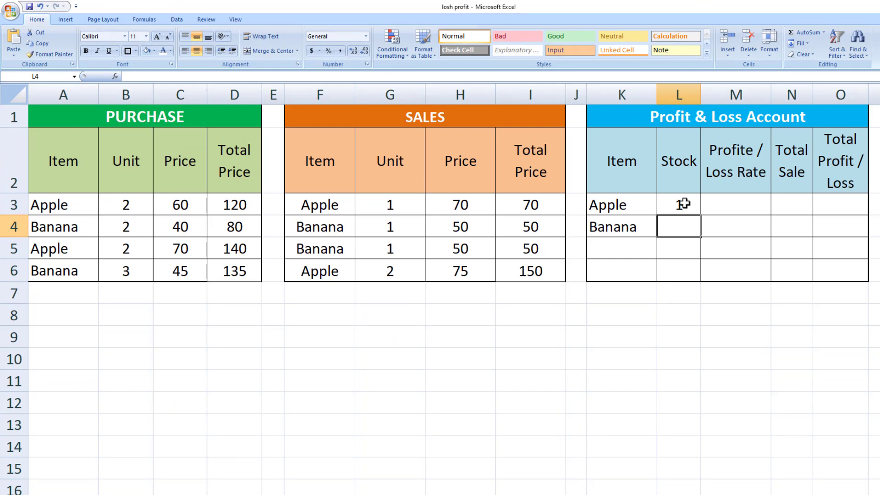
click(682, 203)
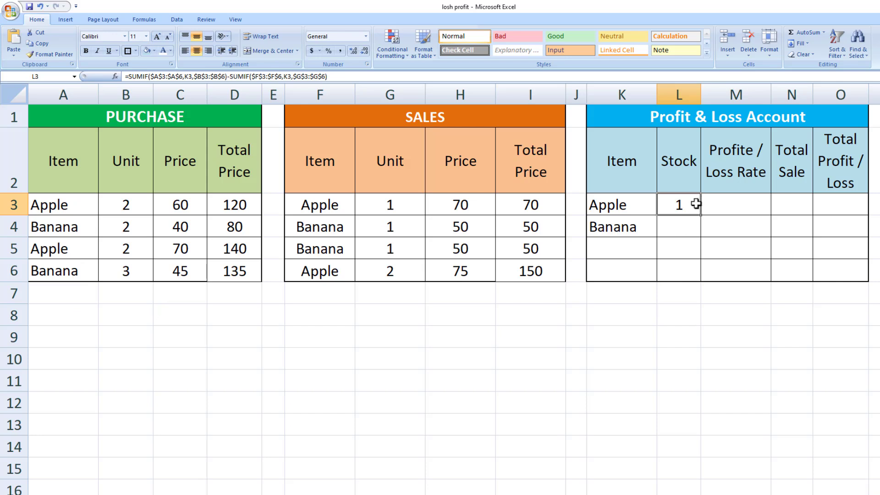
Step: Enter the helper labels "sale" in C8 and "purchase" in F8 below the tables
click(732, 208)
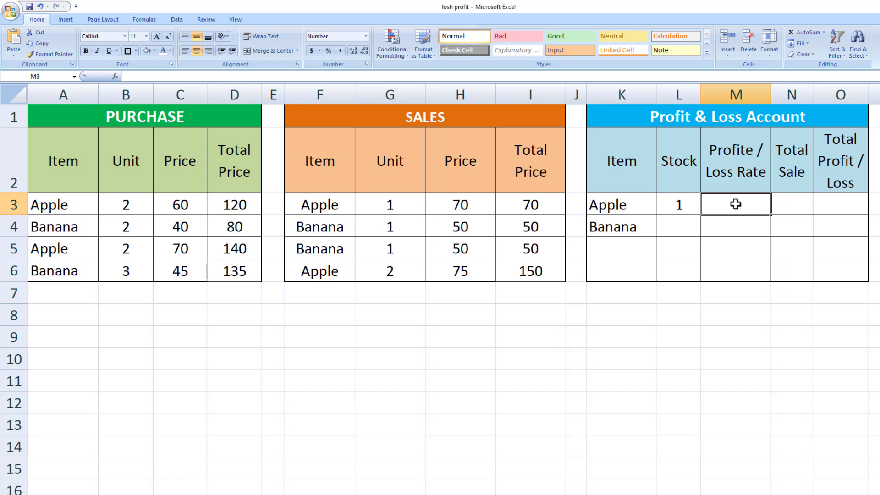
click(185, 318)
text(sale)
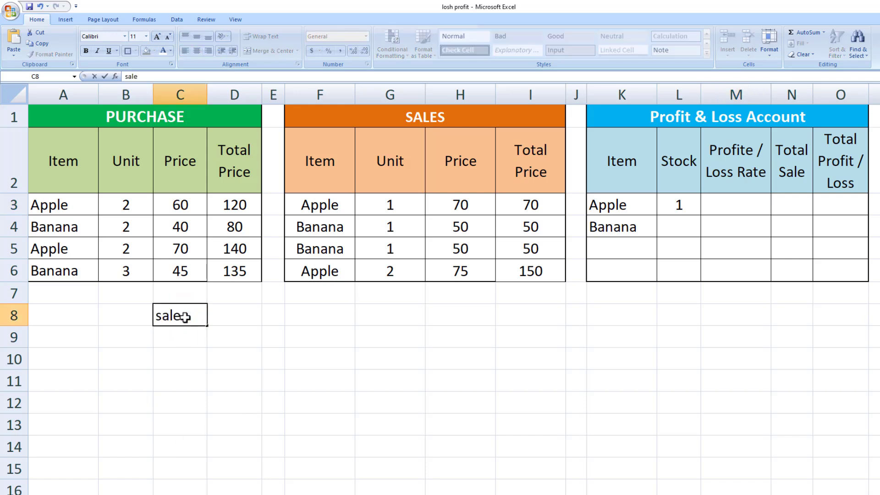
key(Return)
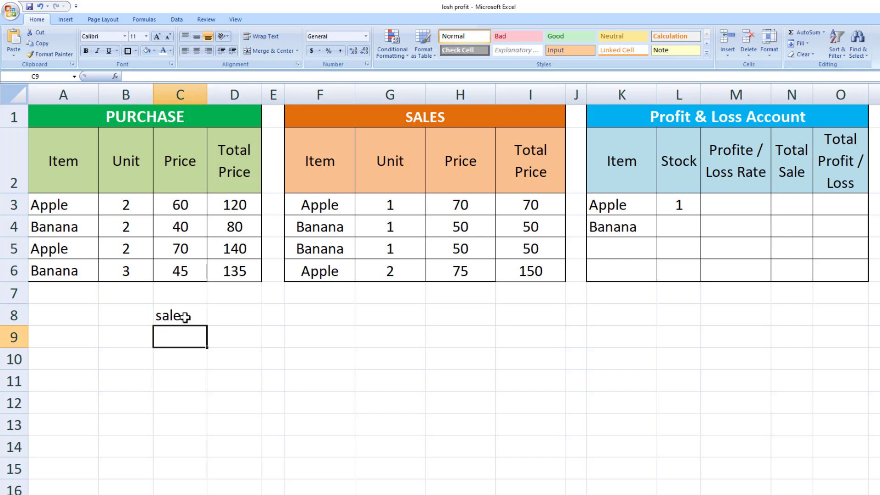
click(331, 314)
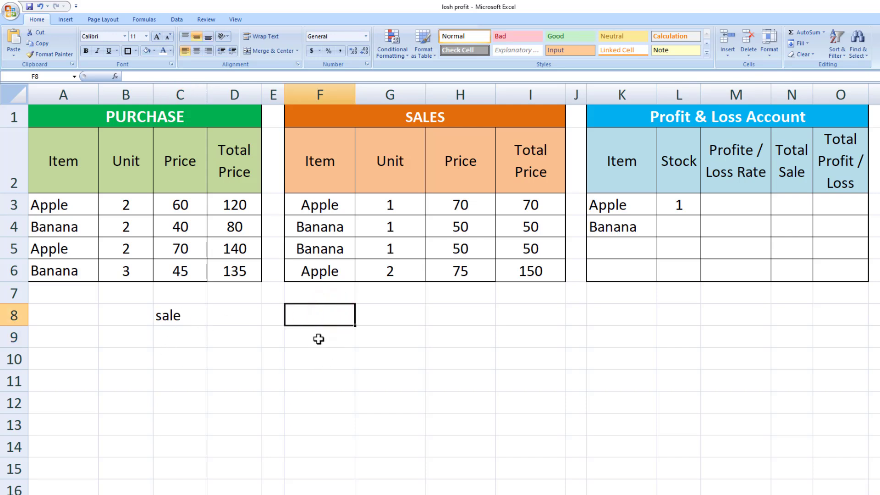
text(purchase)
key(Return)
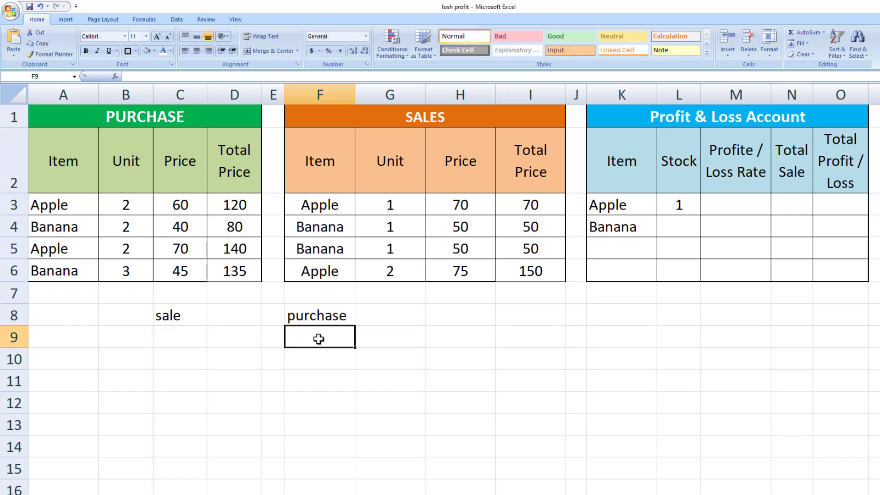
Step: Left-align cells C9 and F9 under the sale and purchase labels
click(186, 338)
click(184, 51)
click(297, 339)
click(185, 53)
Step: Begin the sale formula in C9 with =AVERAGEIF(F3:F6,K3,I3:I6) for Apple's average sales total price
click(179, 341)
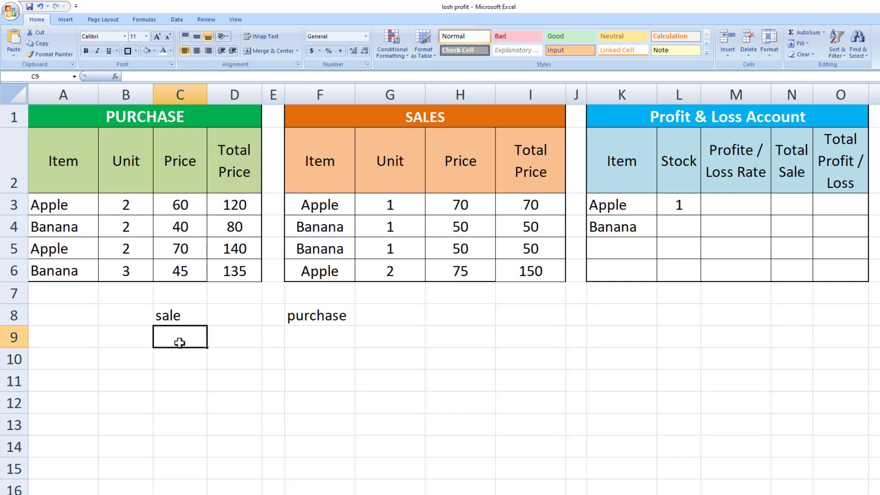
text(=aver)
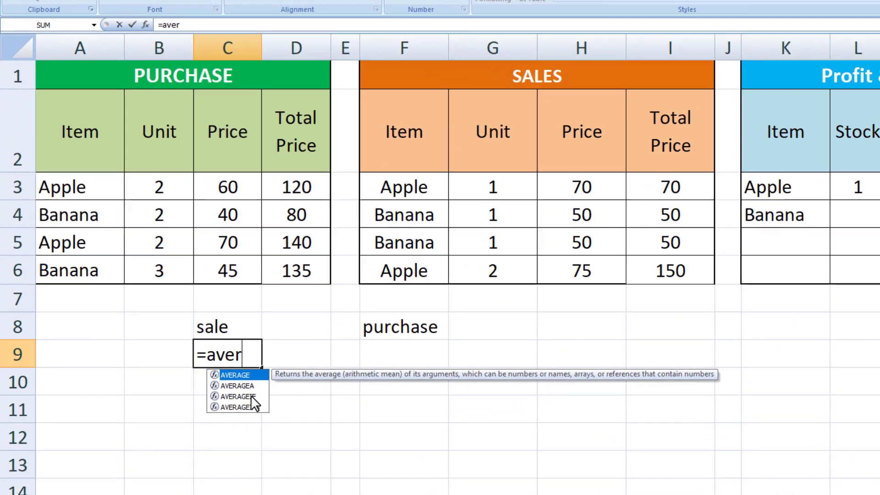
double_click(251, 395)
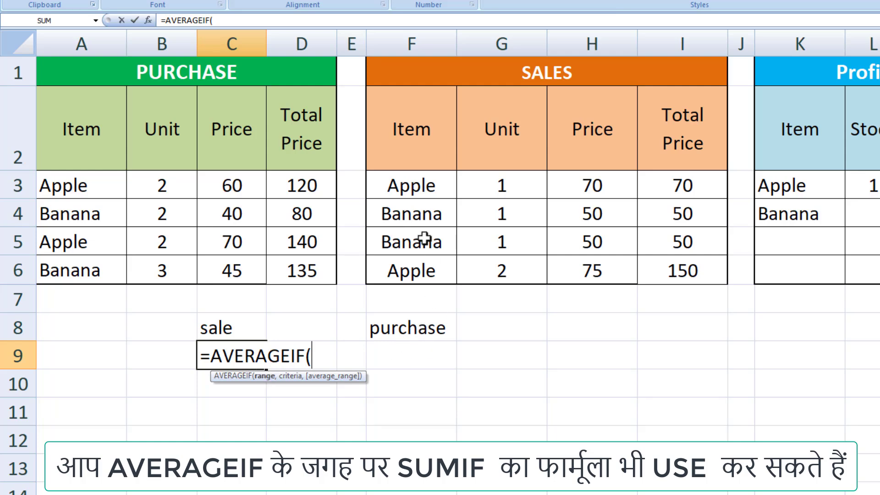
drag(398, 185, 403, 271)
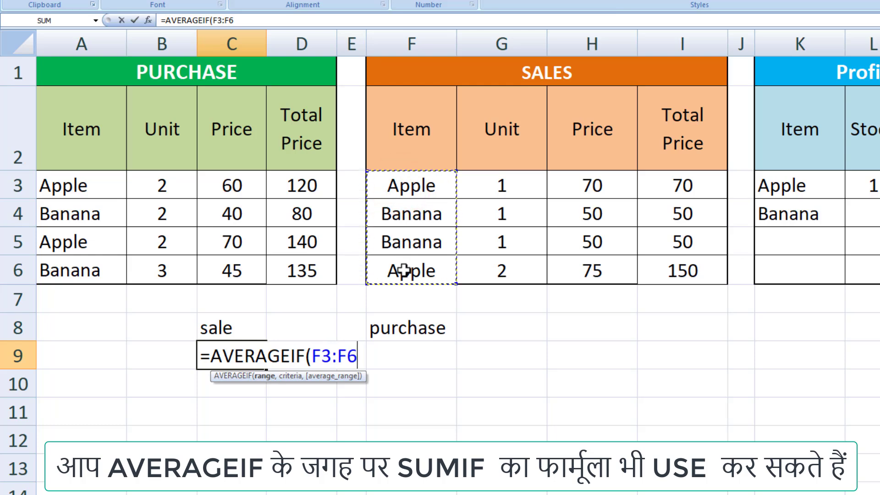
text(,)
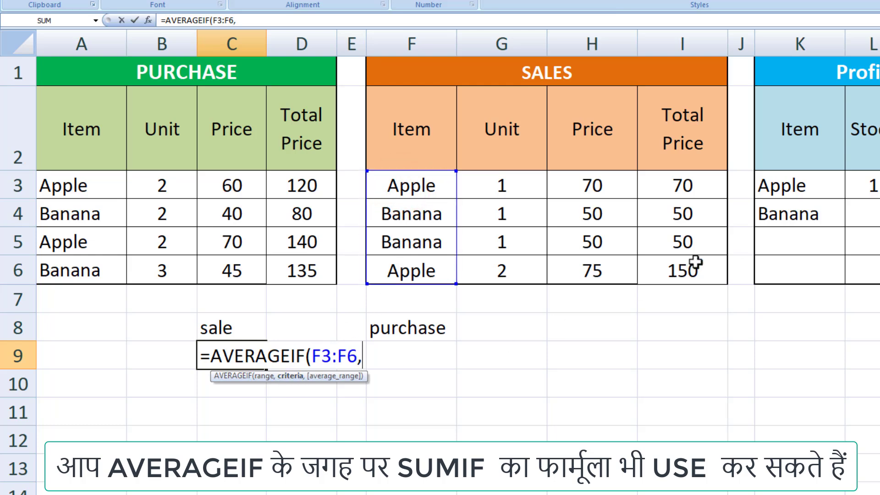
click(793, 188)
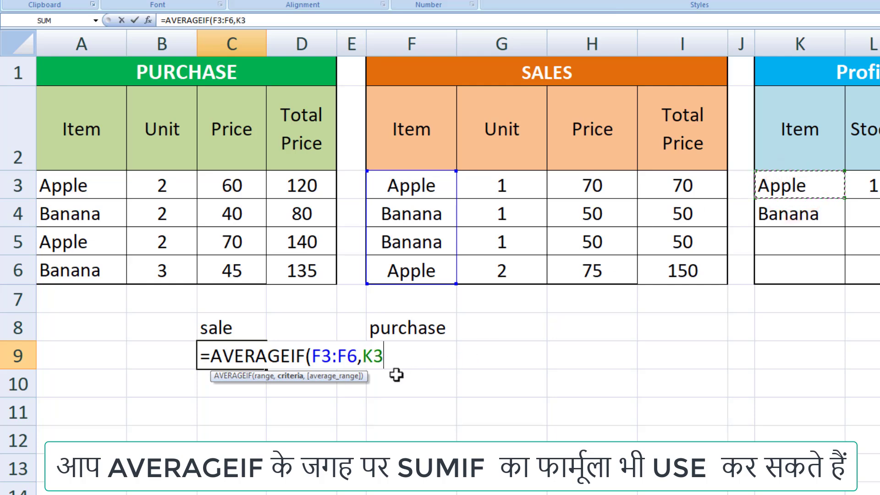
text(,)
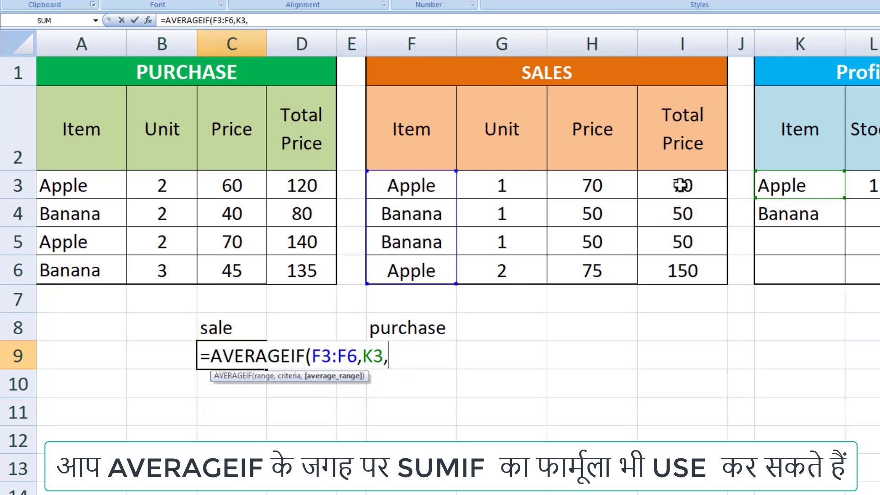
drag(682, 185, 677, 271)
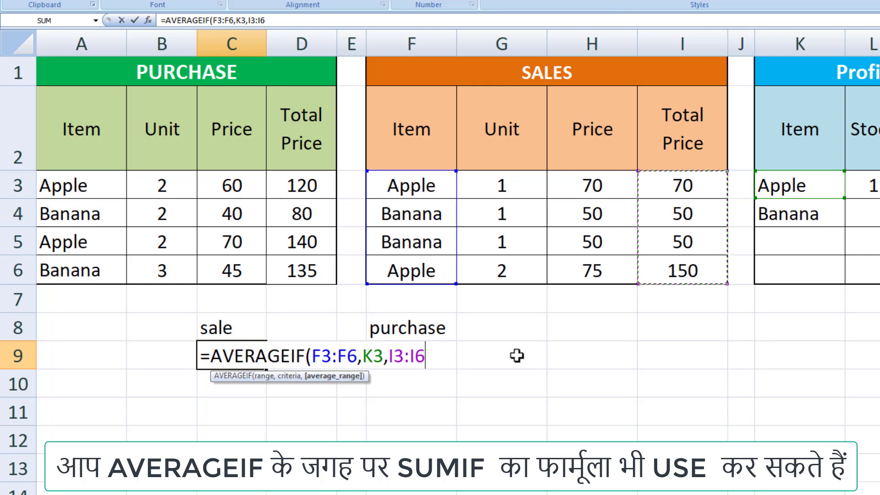
text())
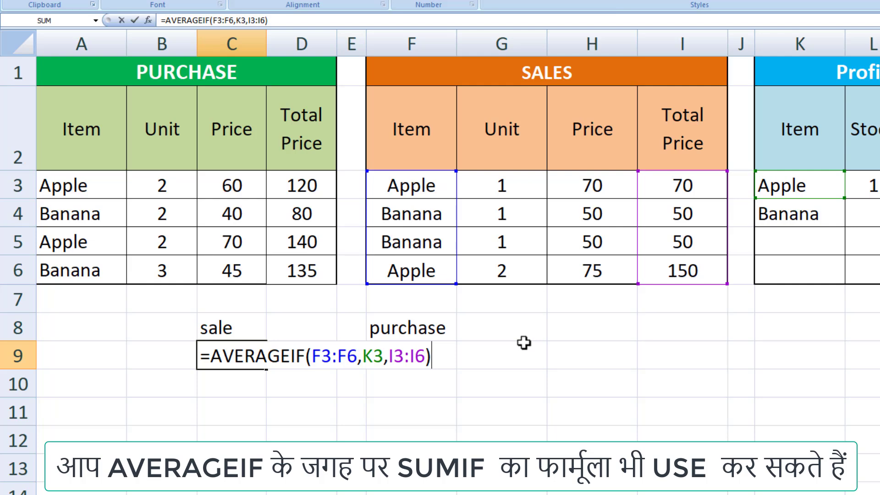
Step: Complete the sale formula in C9 by dividing by AVERAGEIF(F3:F6,K3,G3:G6), and show the result with two decimal places
text(/aver)
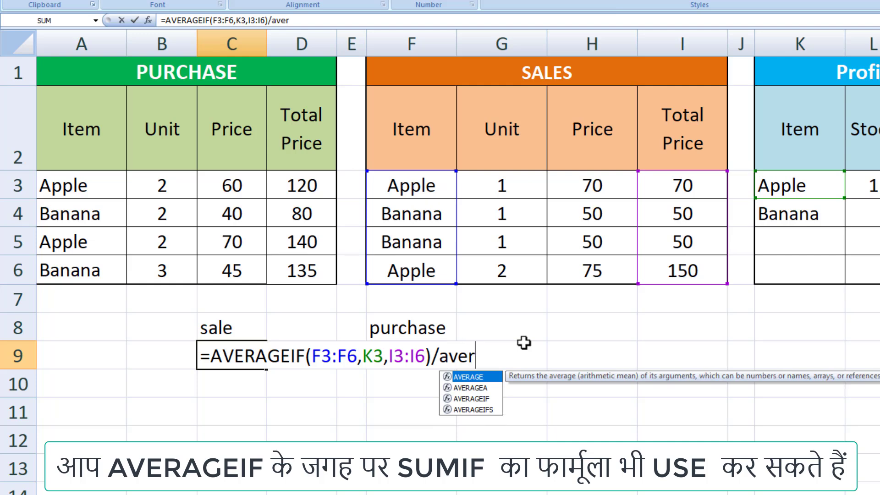
double_click(483, 398)
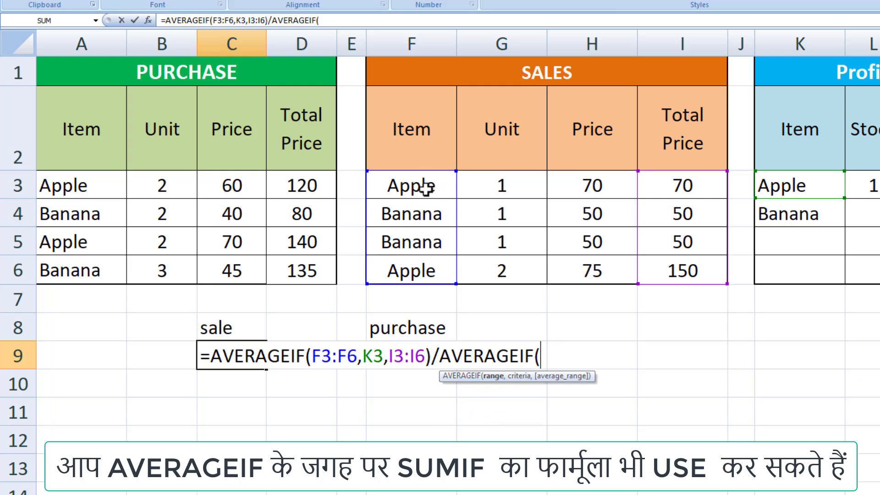
drag(421, 183, 418, 271)
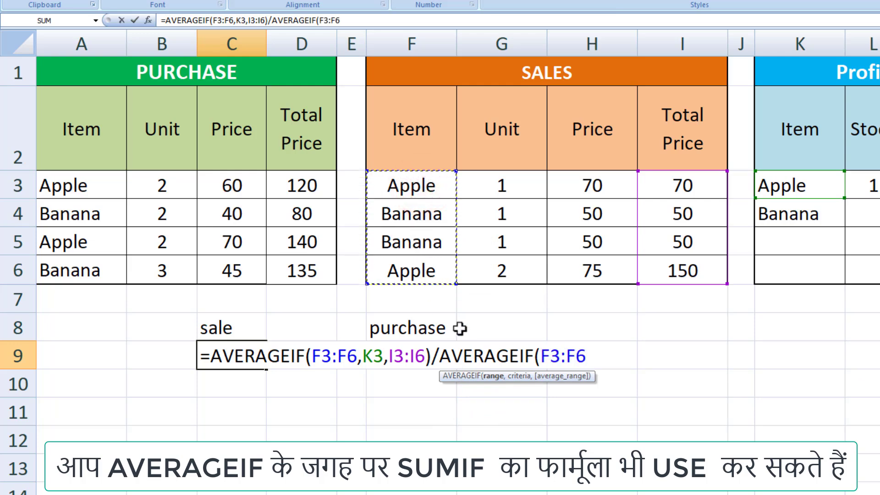
text(,)
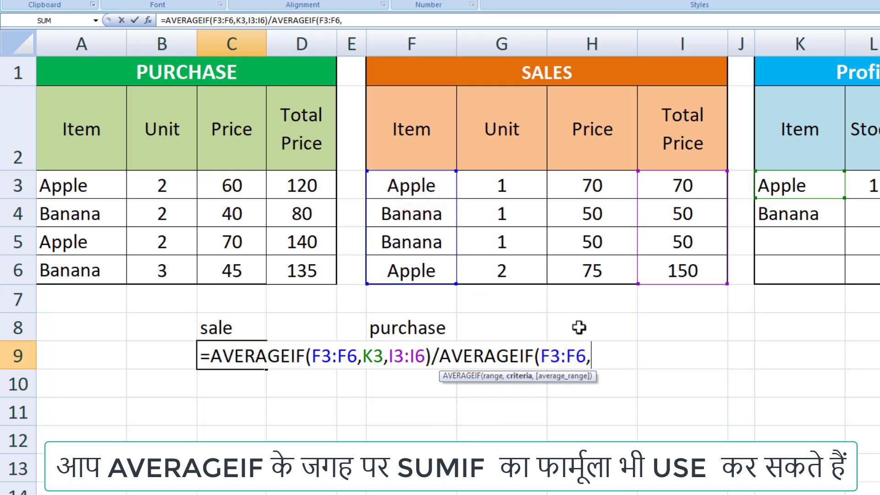
click(795, 184)
text(,)
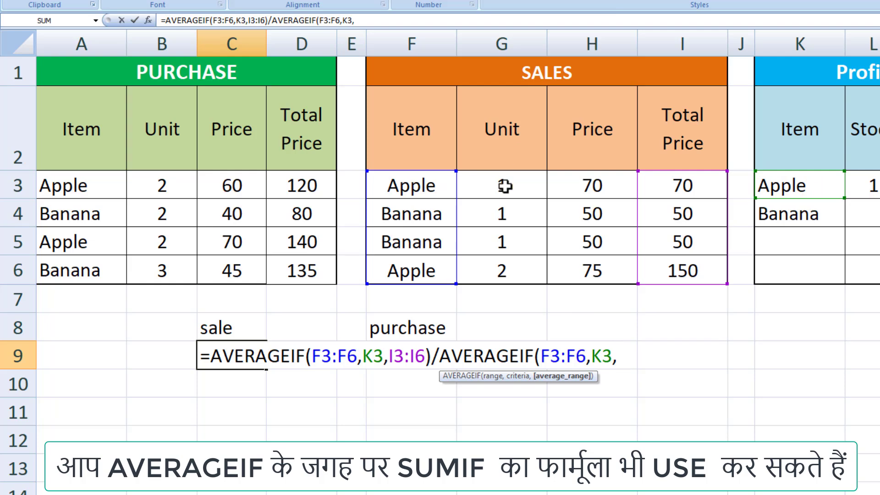
drag(505, 184, 503, 261)
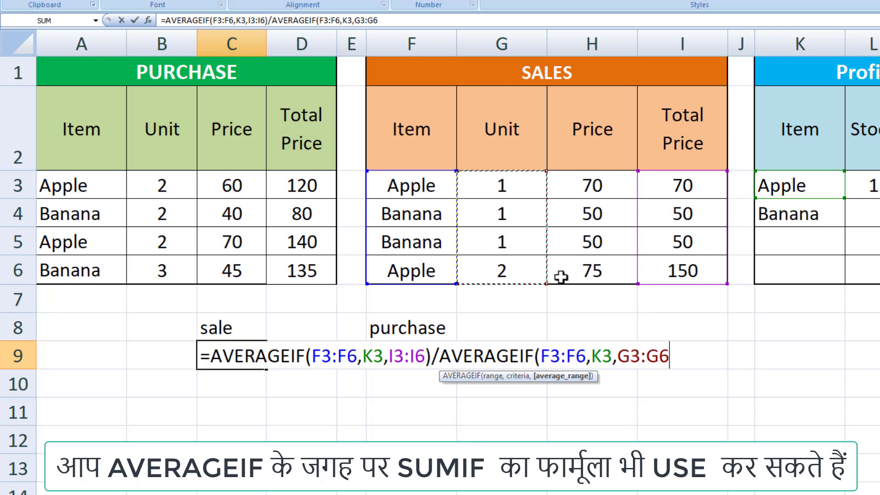
text())
key(Return)
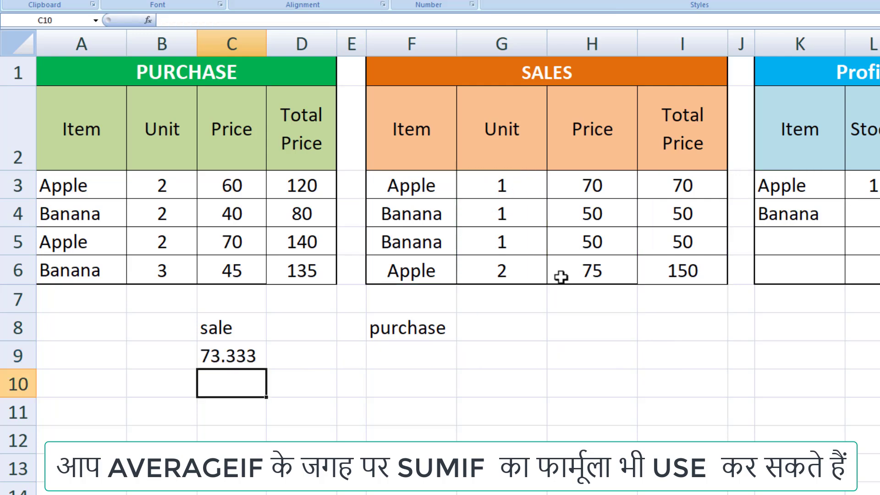
click(235, 353)
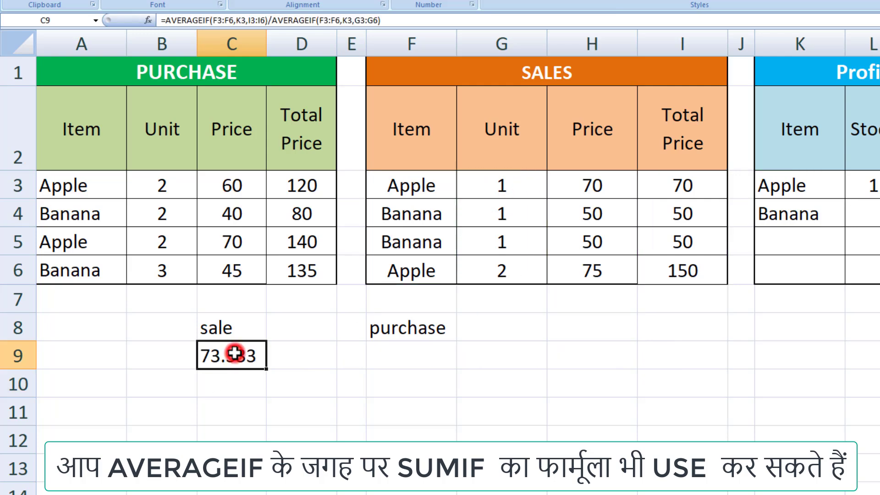
click(465, 2)
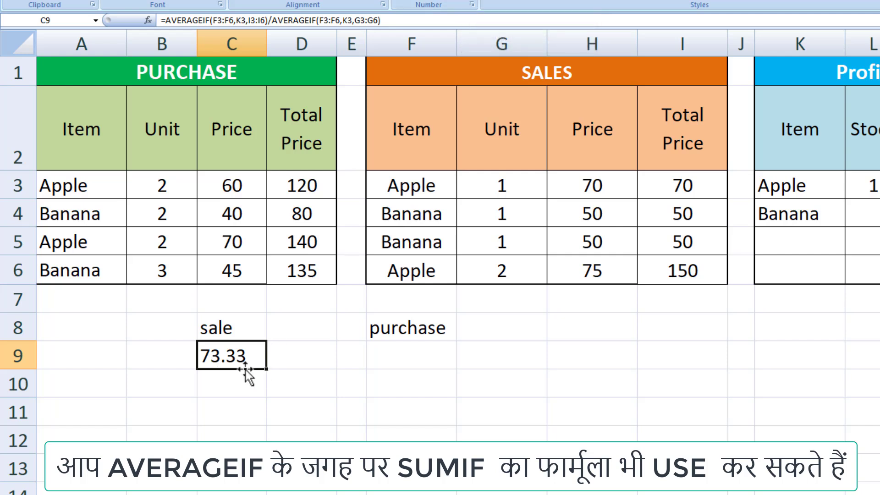
Step: Begin the purchase formula in F9 with =AVERAGEIF(A3:A6,K3,D3:D6) for Apple's average purchase total price
click(397, 359)
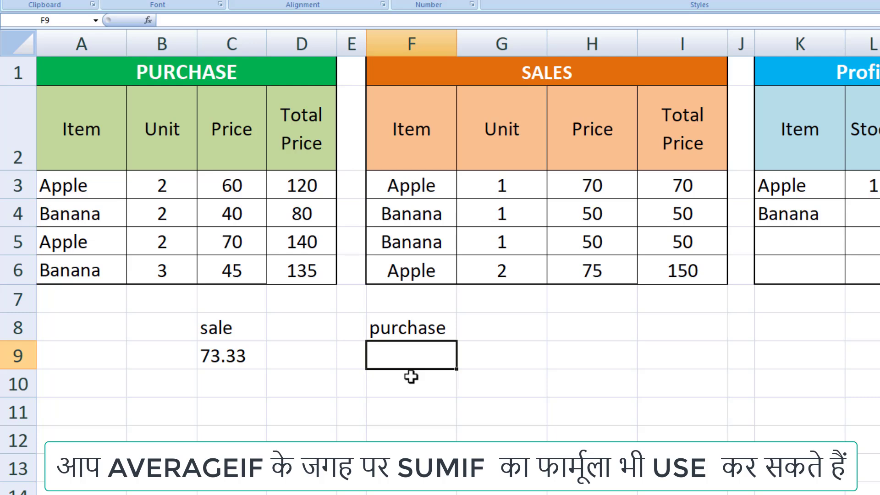
text(=)
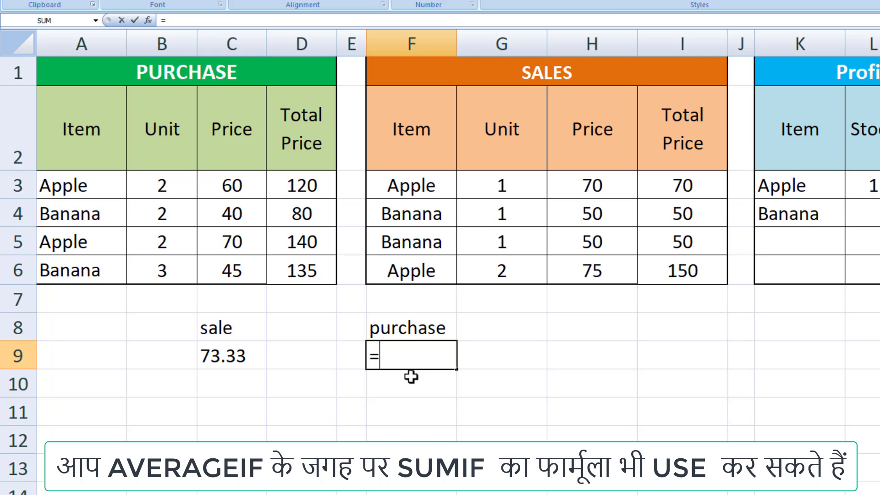
text(av)
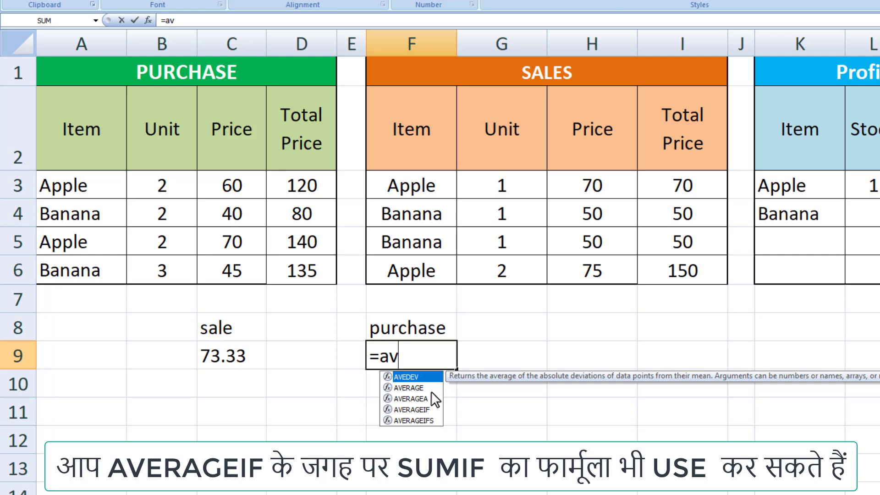
double_click(422, 409)
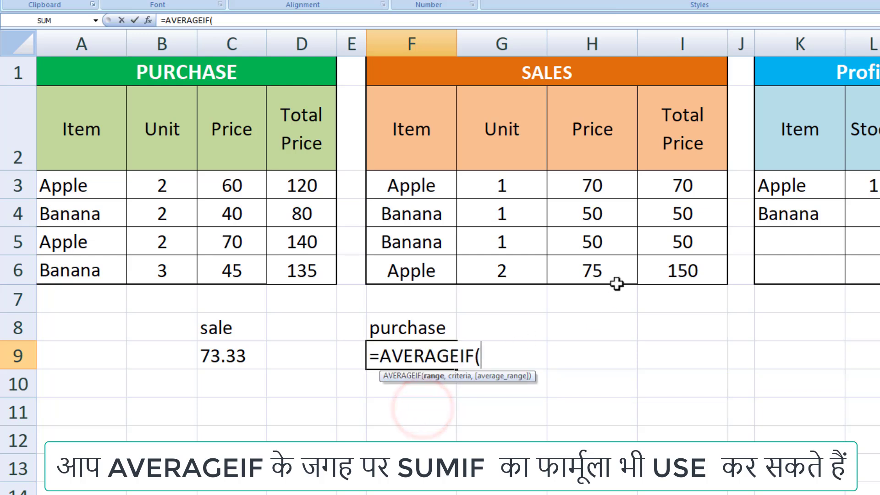
drag(69, 181, 73, 268)
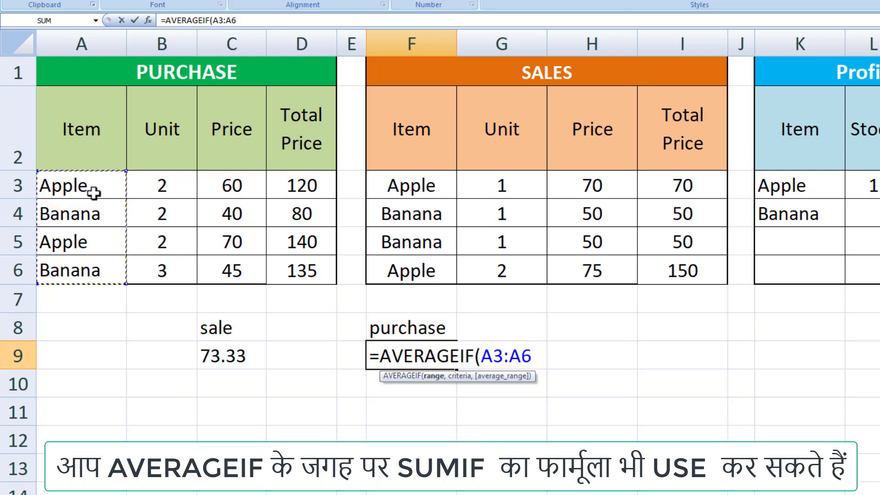
text(,)
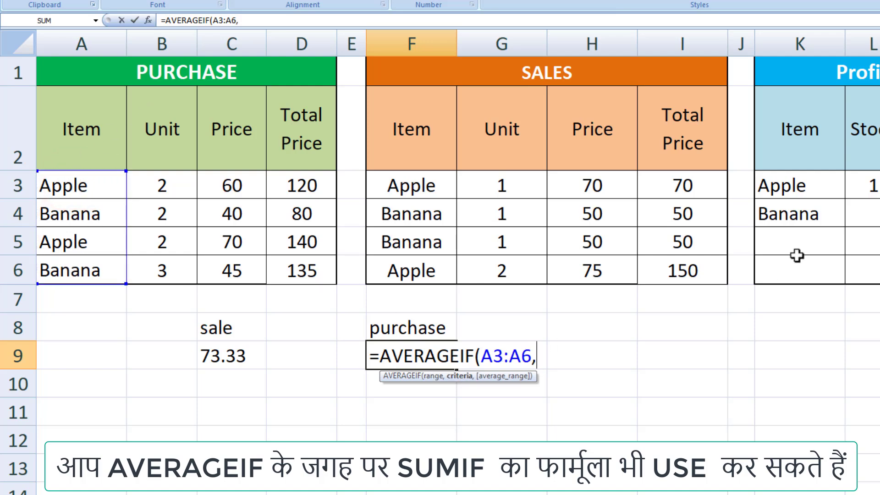
click(789, 186)
text(,)
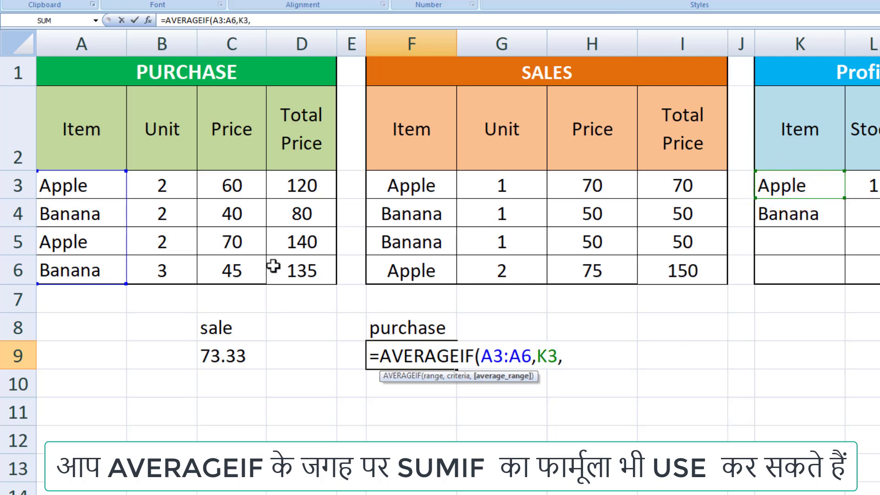
drag(296, 184, 303, 268)
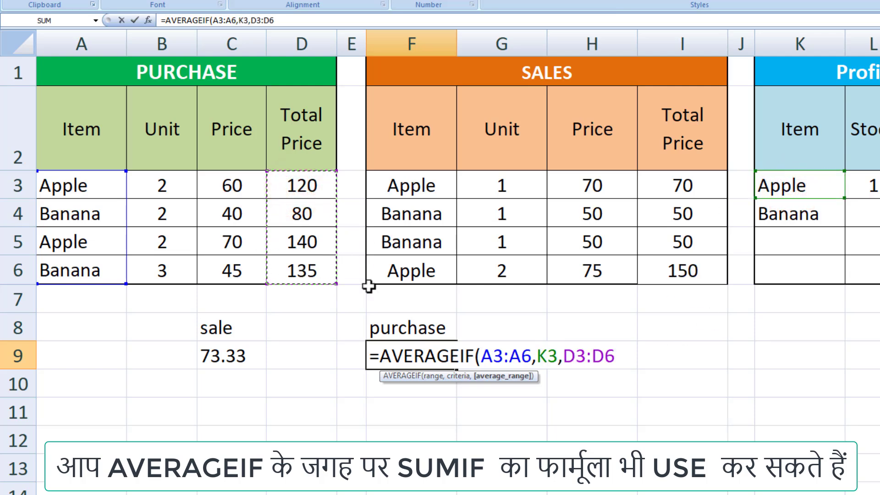
text())
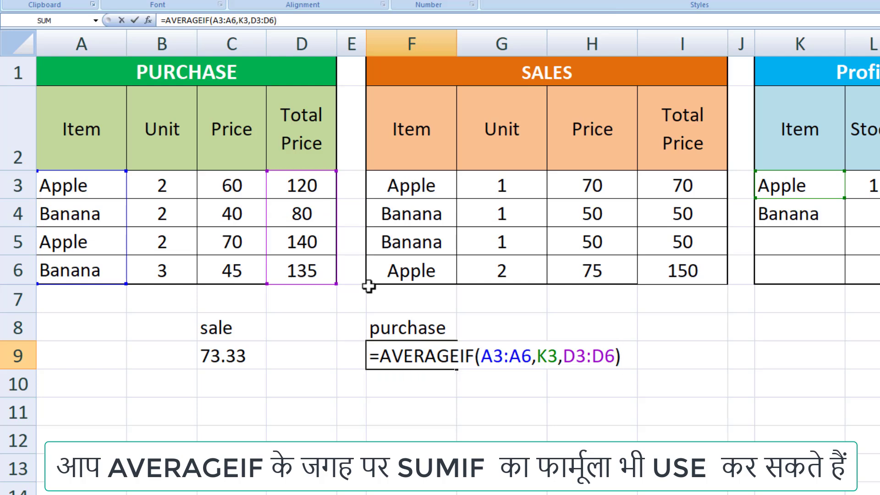
Step: Divide the F9 purchase formula by AVERAGEIF(A3:A6,K3,B3:B6) for Apple's average purchased units and commit it
text(/aver)
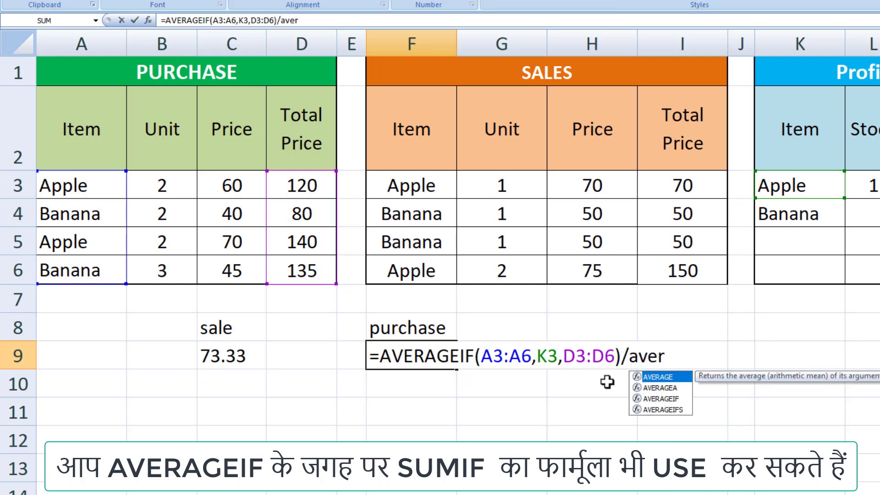
double_click(660, 398)
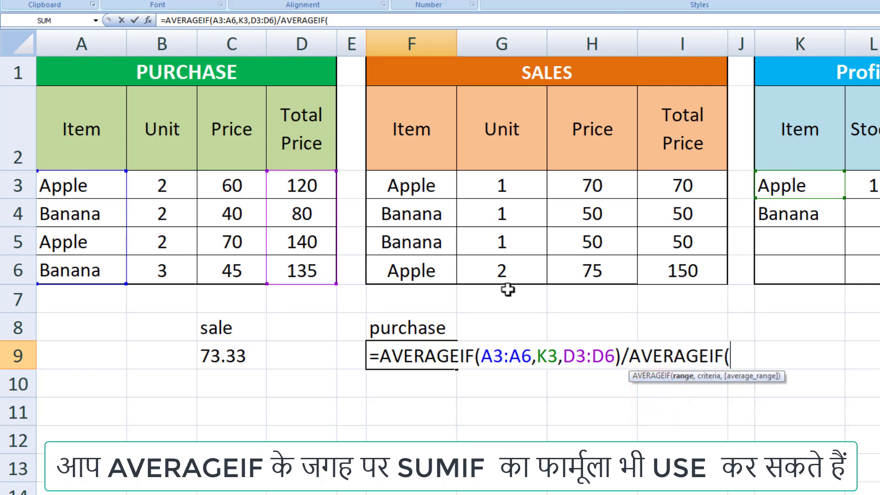
drag(83, 183, 89, 271)
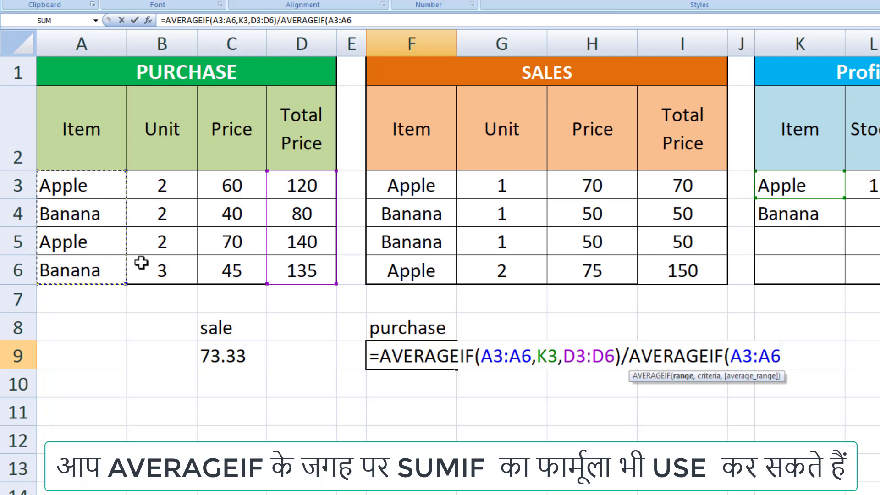
text(,)
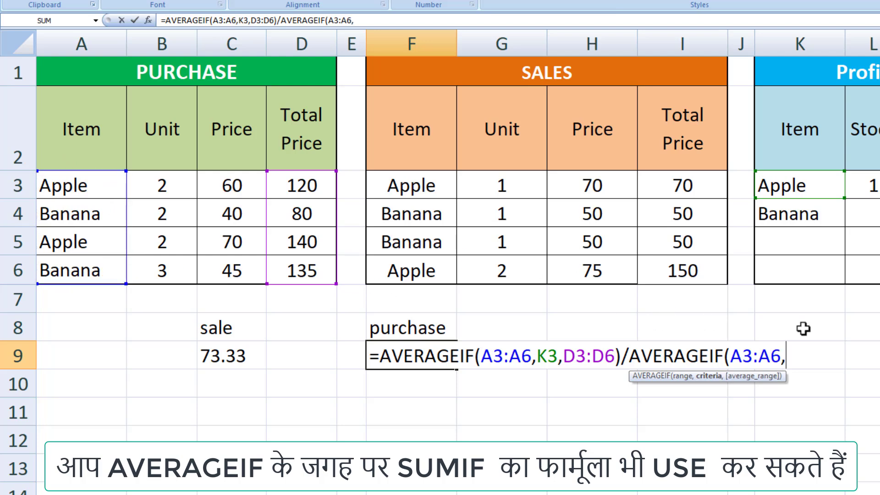
click(799, 187)
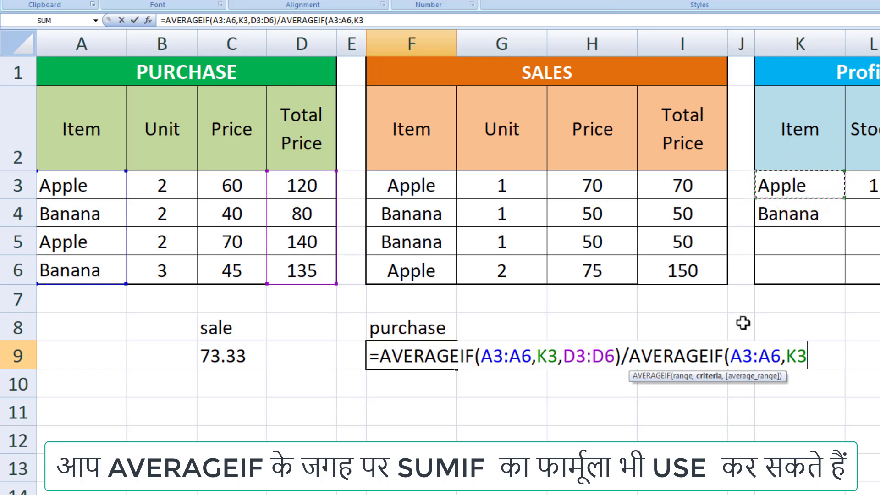
text(,)
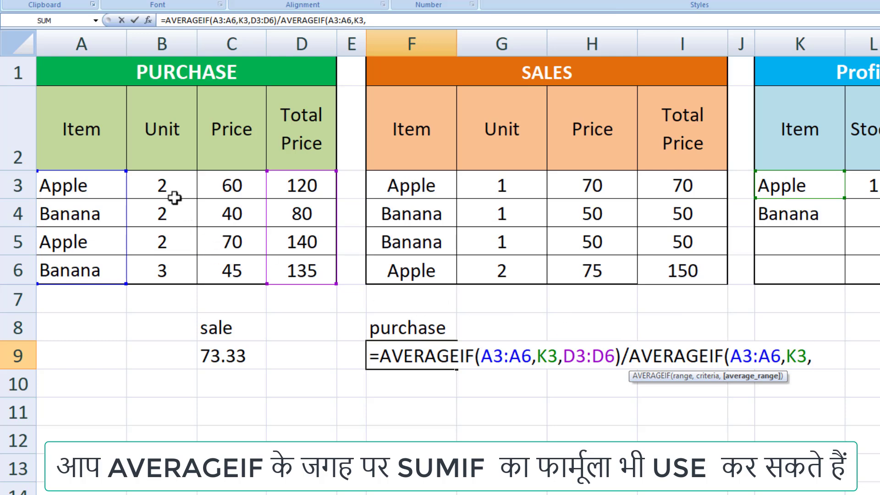
drag(169, 187, 174, 275)
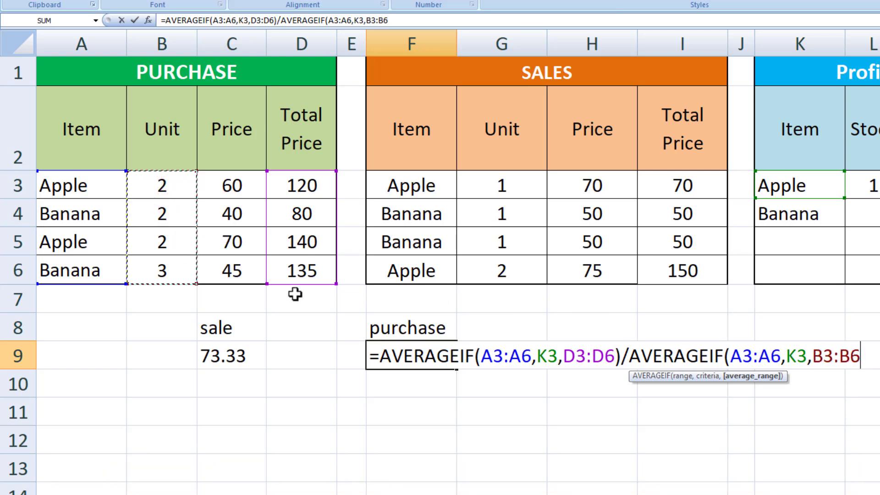
text())
key(Return)
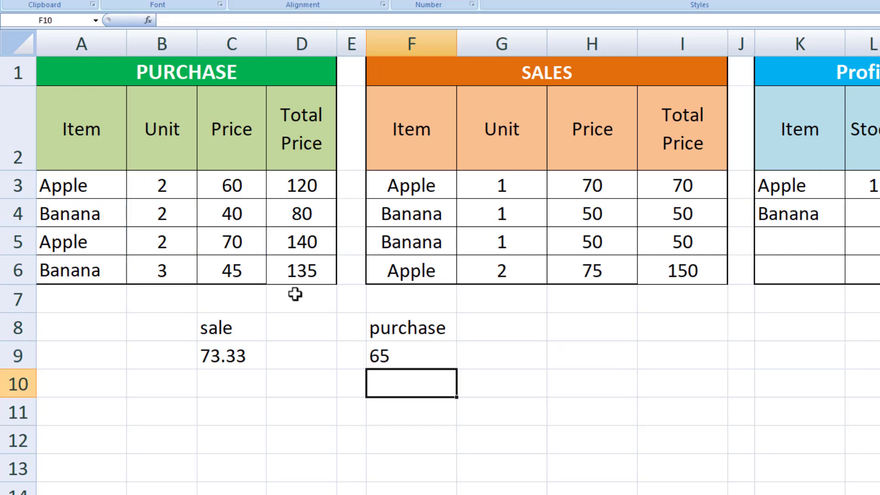
click(389, 355)
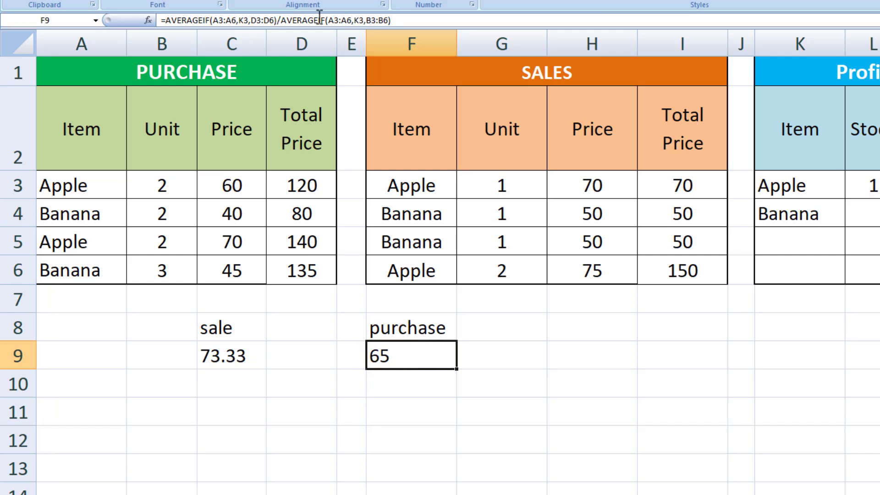
click(252, 0)
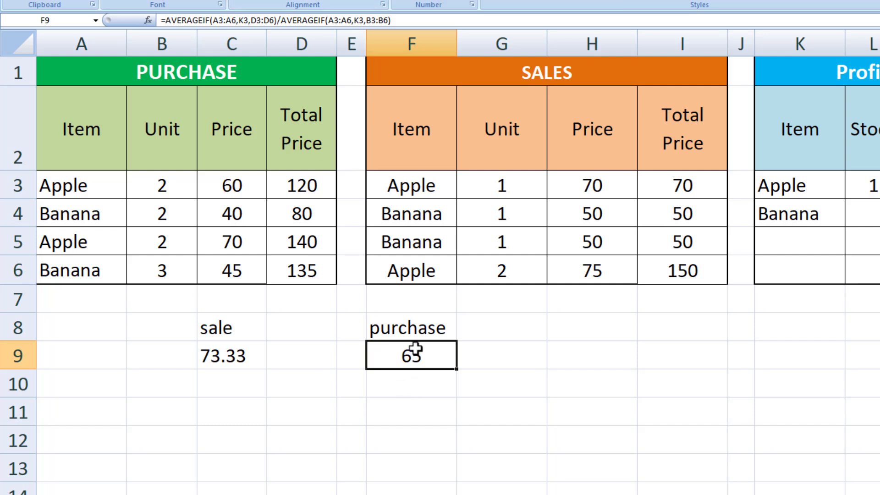
click(238, 1)
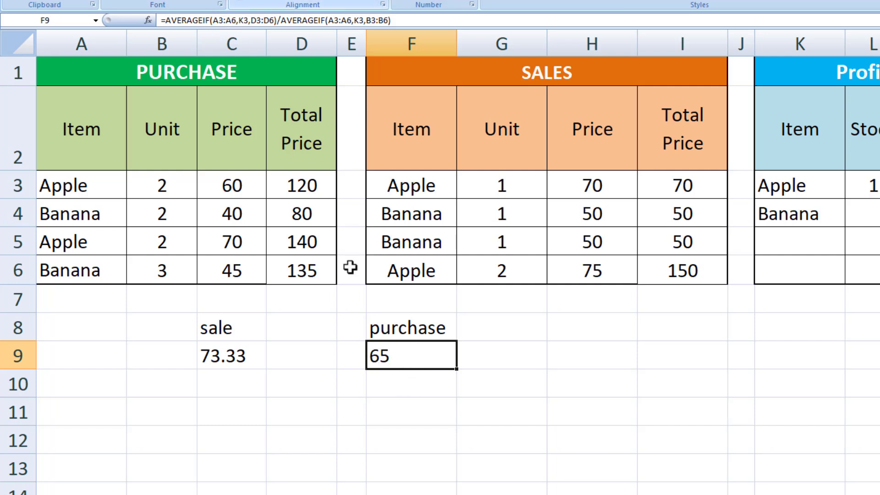
Step: In the C9 sale formula's first AVERAGEIF, make the ranges absolute as $F$3:$F$6 and $I$3:$I$6, leaving K3 relative
click(240, 357)
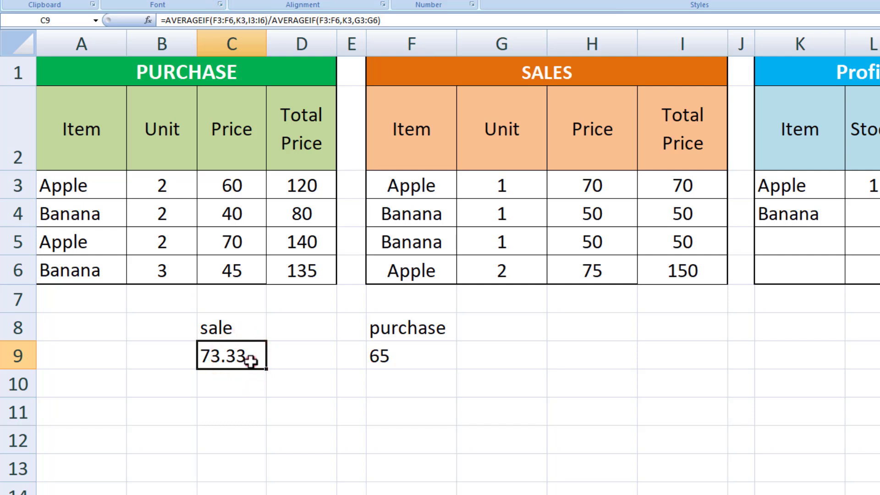
double_click(250, 360)
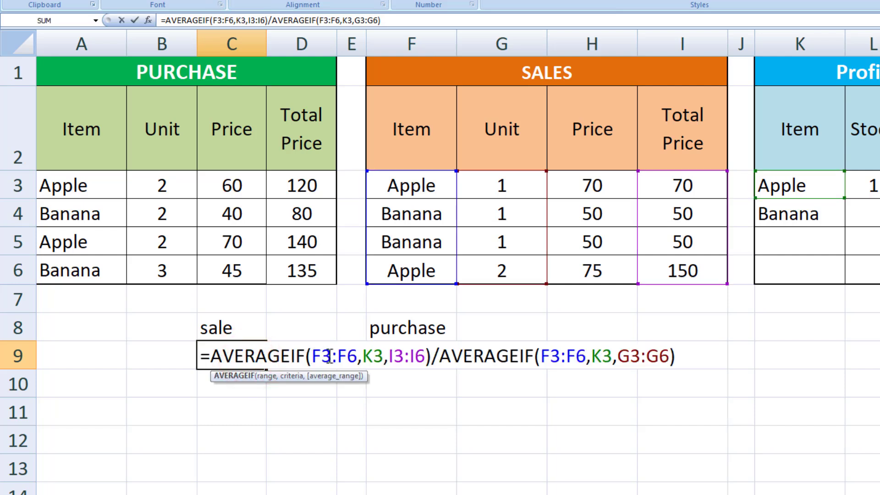
double_click(366, 355)
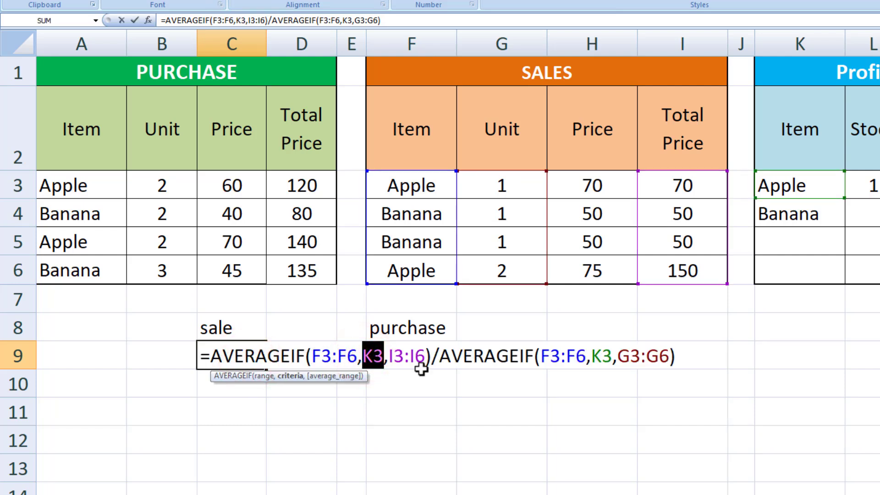
click(312, 356)
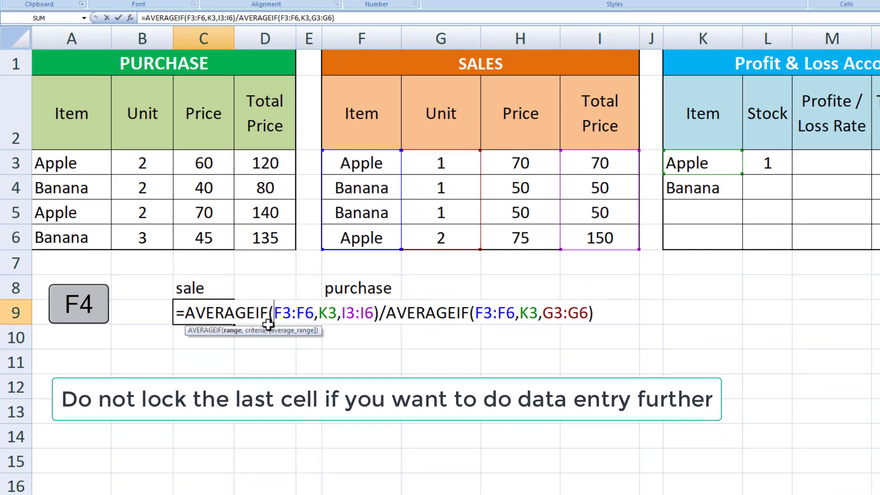
key(F4)
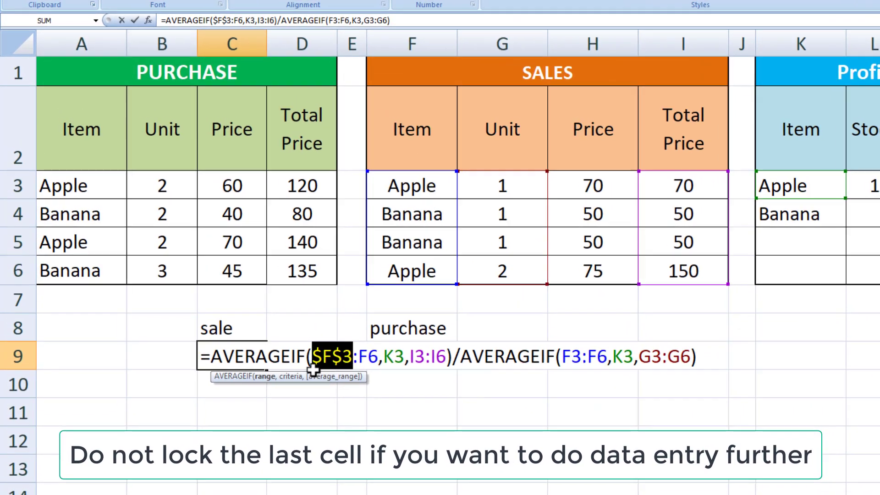
click(366, 362)
key(F4)
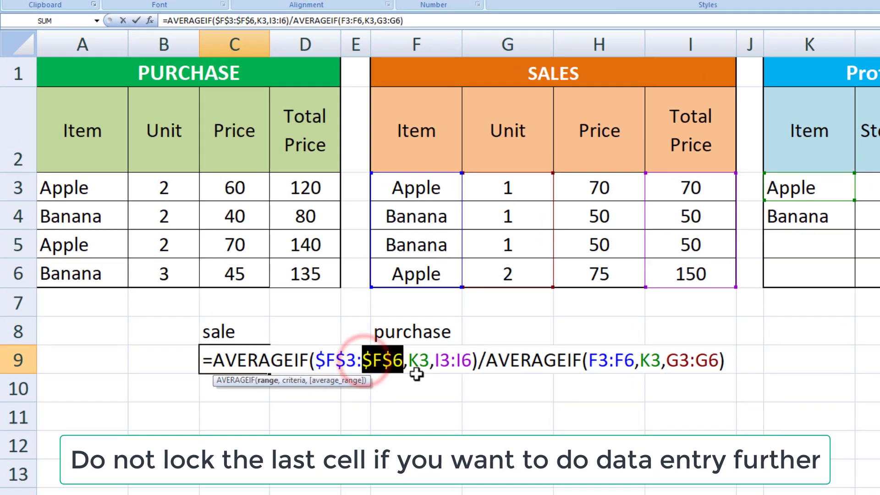
click(437, 363)
key(F4)
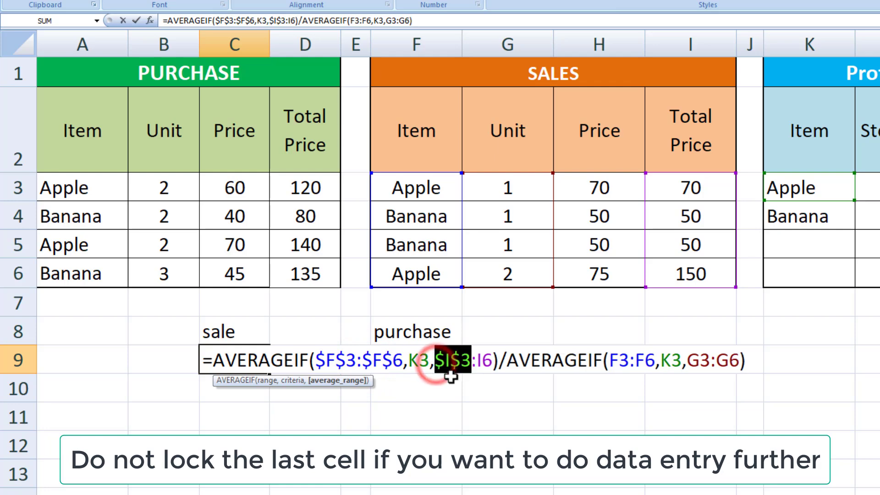
click(481, 362)
key(F4)
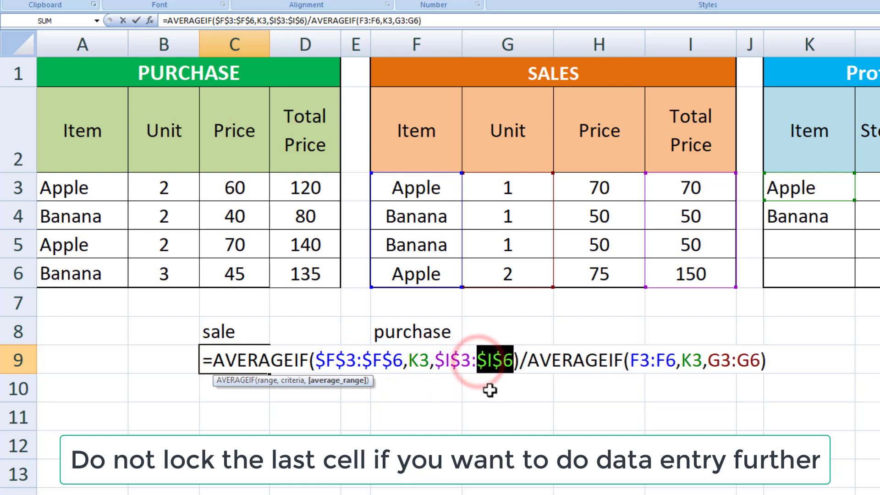
Step: Make the ranges in the C9 formula's second AVERAGEIF absolute as $F$3:$F$6 and $G$3:$G$6, and commit the formula
click(632, 364)
key(F4)
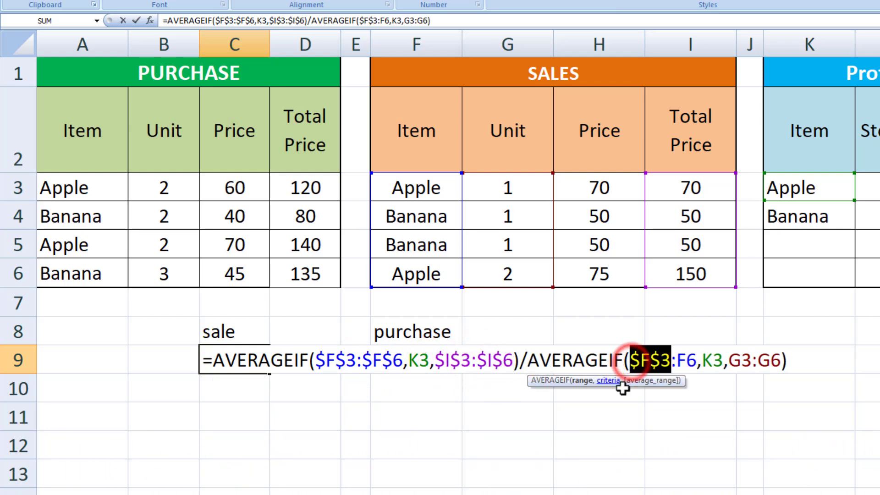
click(681, 360)
key(F4)
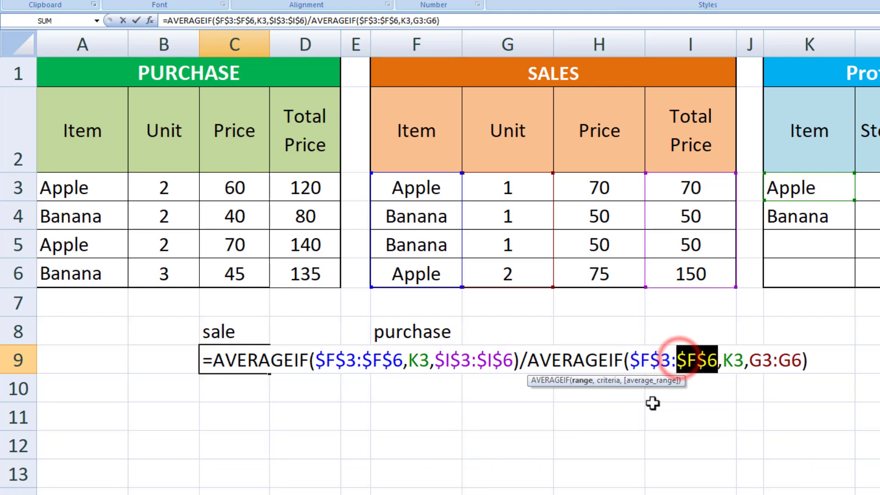
click(752, 360)
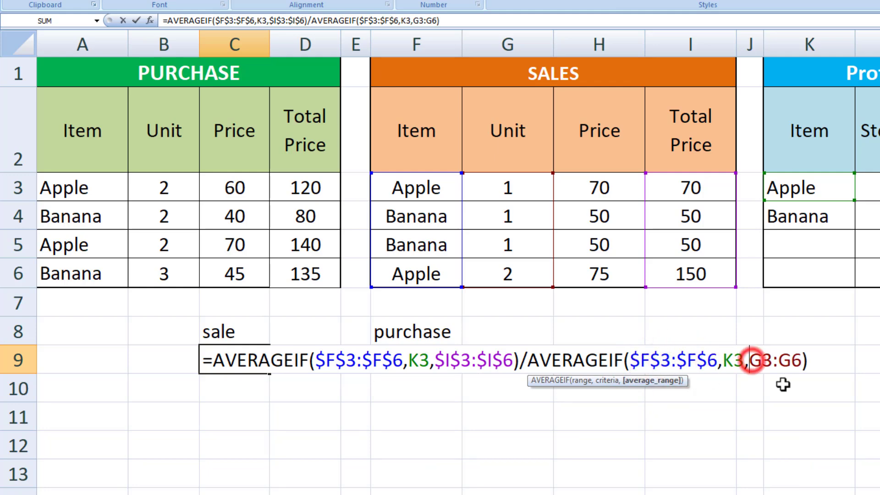
key(F4)
click(798, 362)
key(F4)
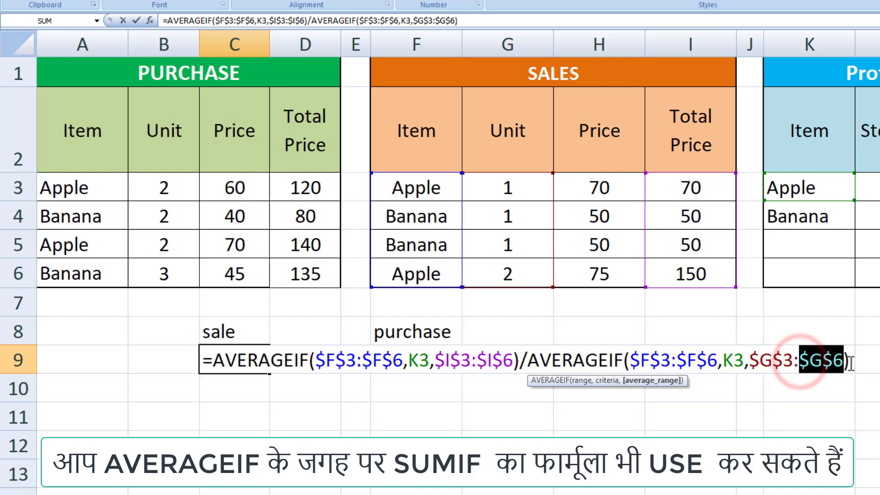
click(843, 362)
key(Return)
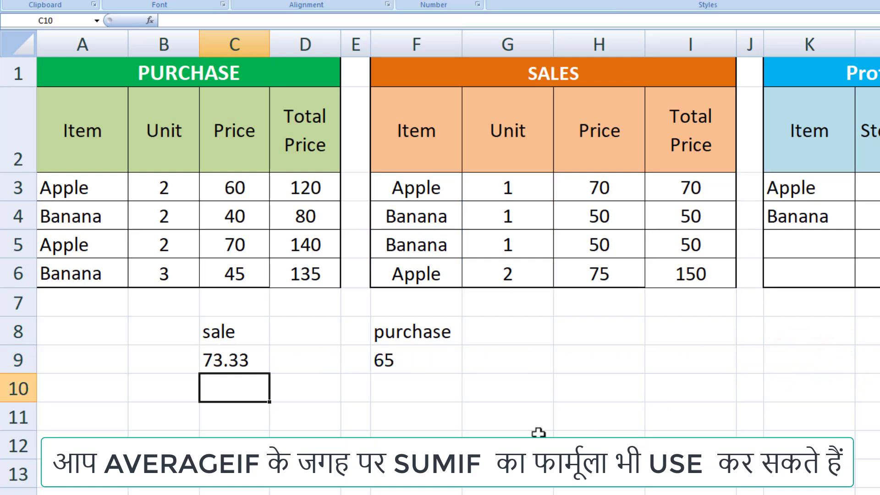
Step: Make the F9 purchase formula's ranges absolute as $A$3:$A$6, $D$3:$D$6 and $B$3:$B$6, keeping K3 relative, and commit it
click(390, 365)
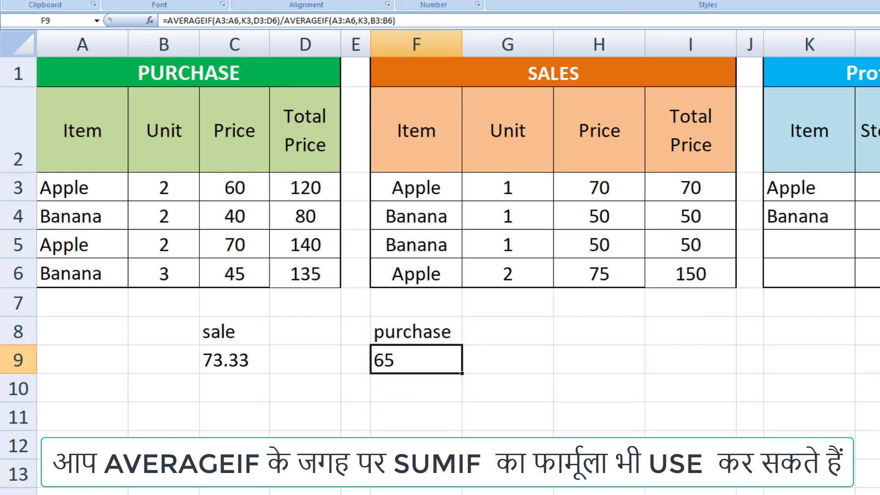
double_click(393, 359)
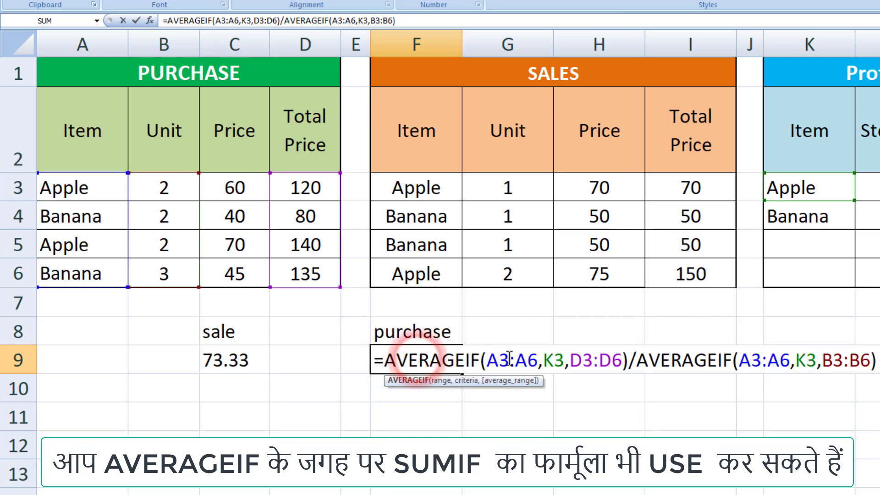
click(489, 358)
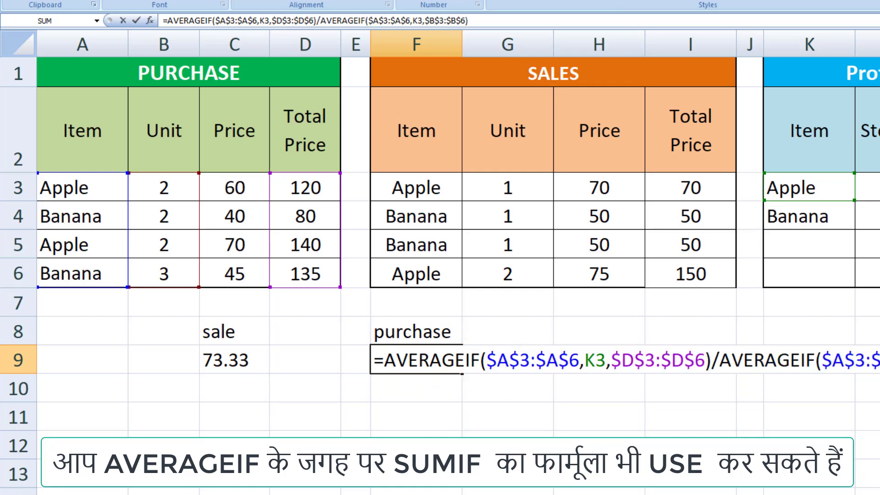
key(Return)
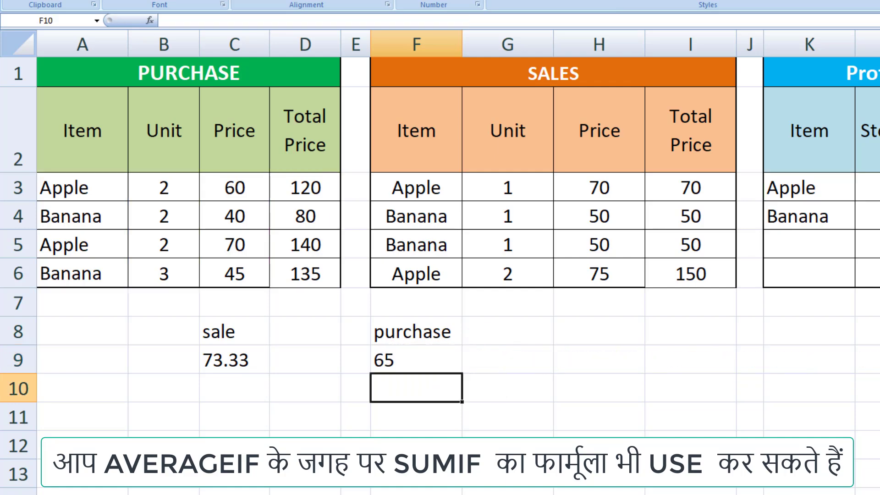
Step: Copy the full sale formula text from C9 and paste it into M3 as Apple's profit/loss rate
click(237, 359)
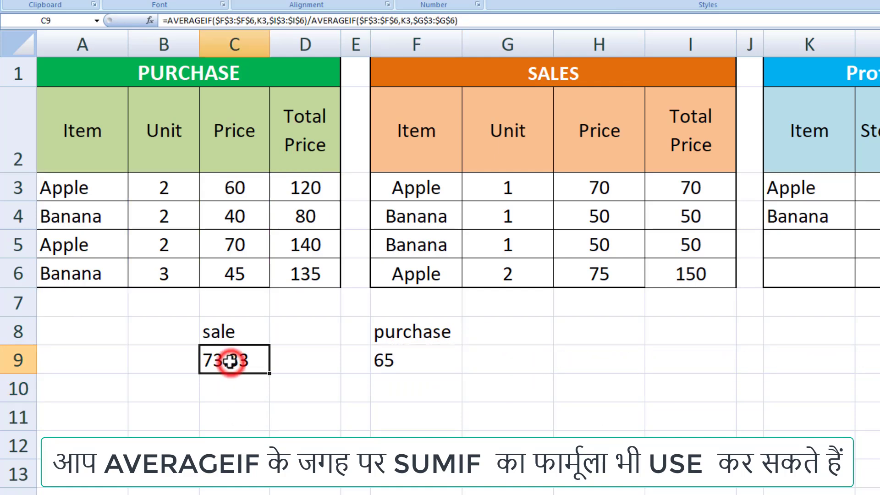
click(378, 359)
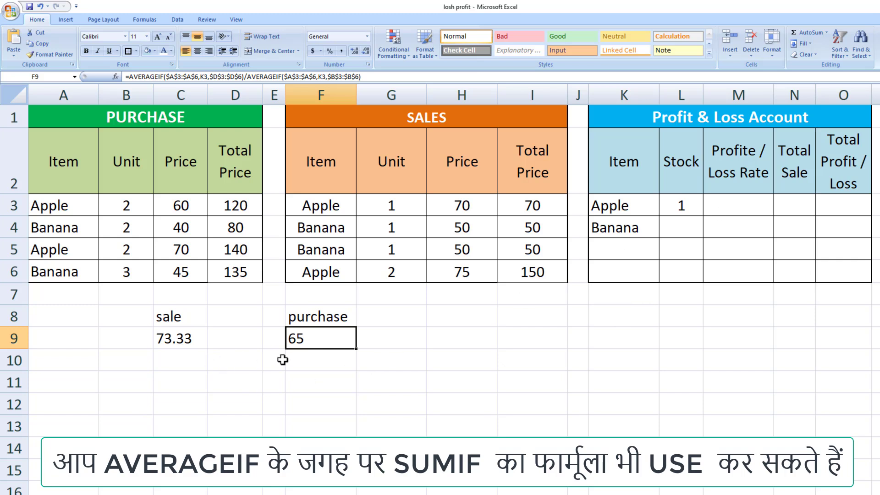
click(173, 339)
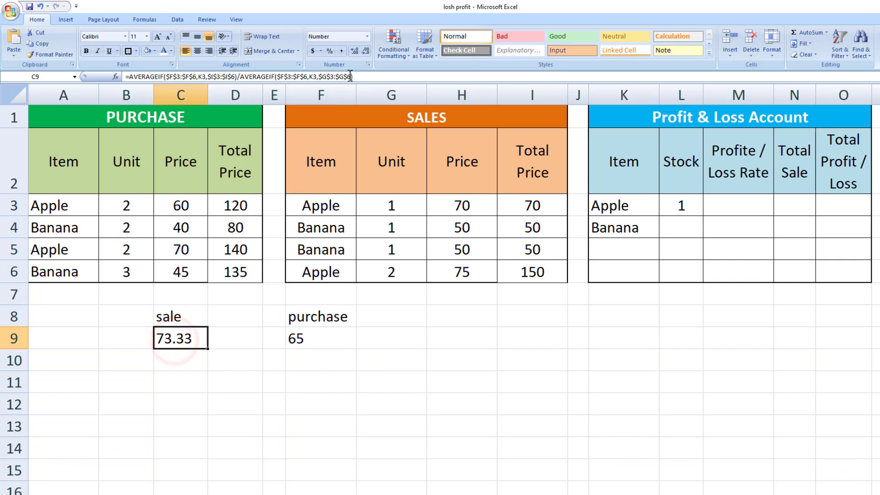
drag(352, 77, 137, 82)
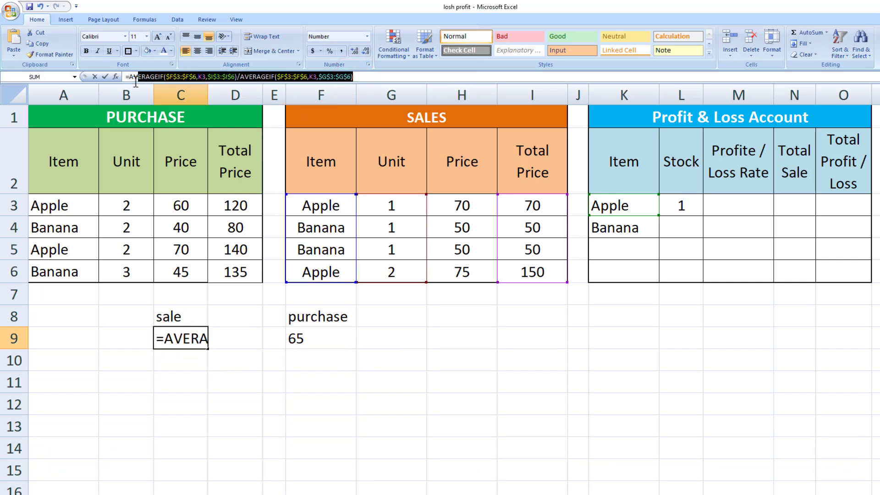
key(ctrl+c)
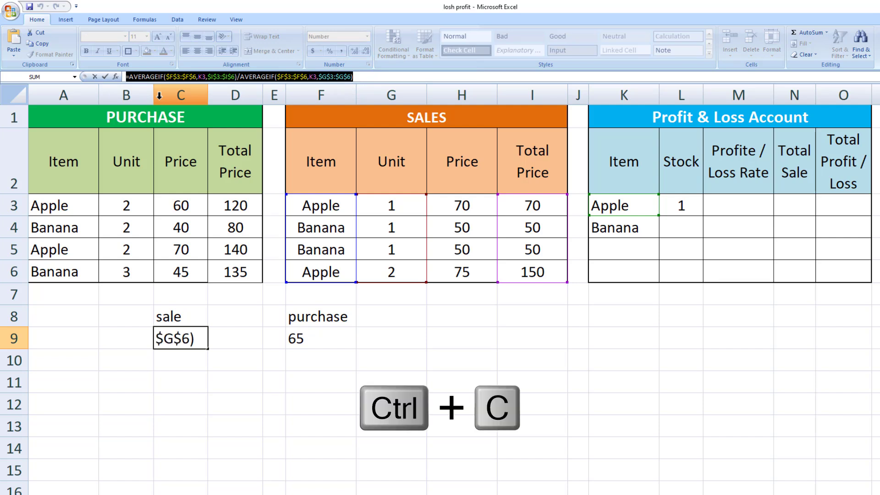
key(Escape)
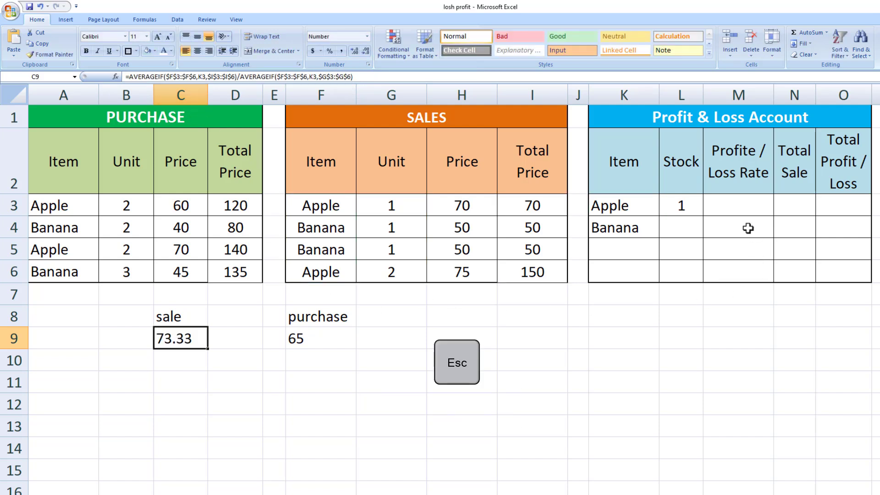
click(738, 203)
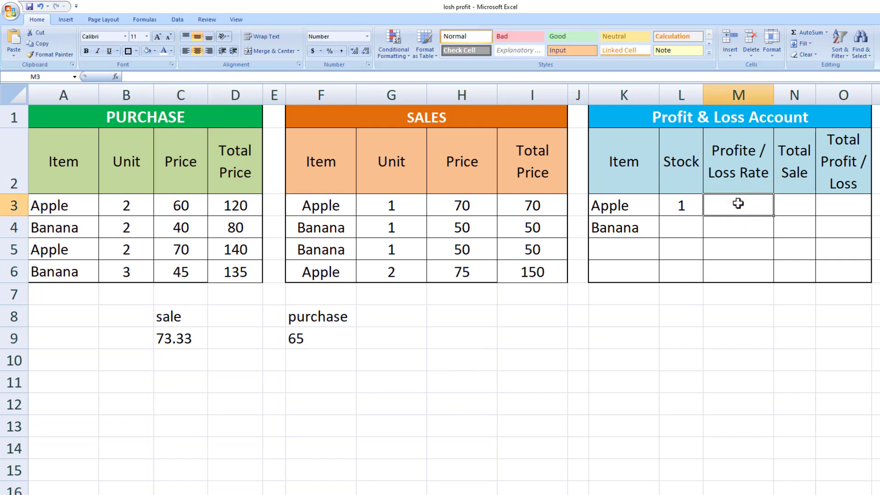
key(ctrl+v)
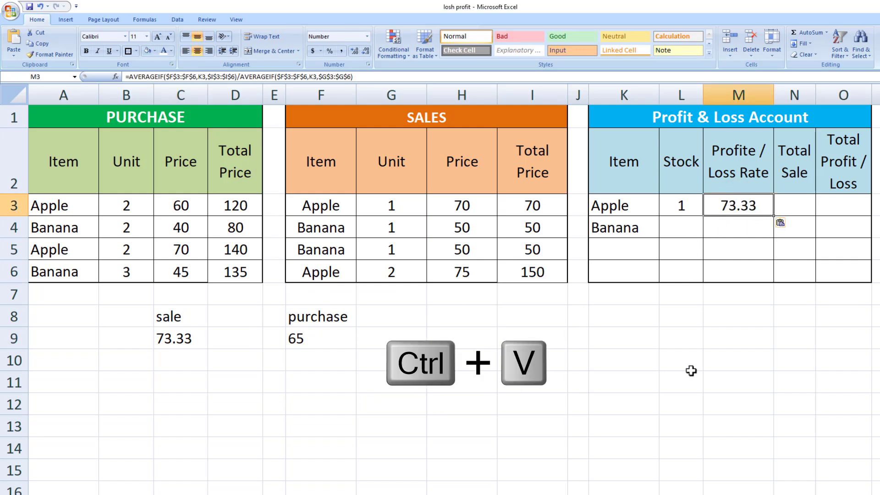
click(689, 373)
click(737, 206)
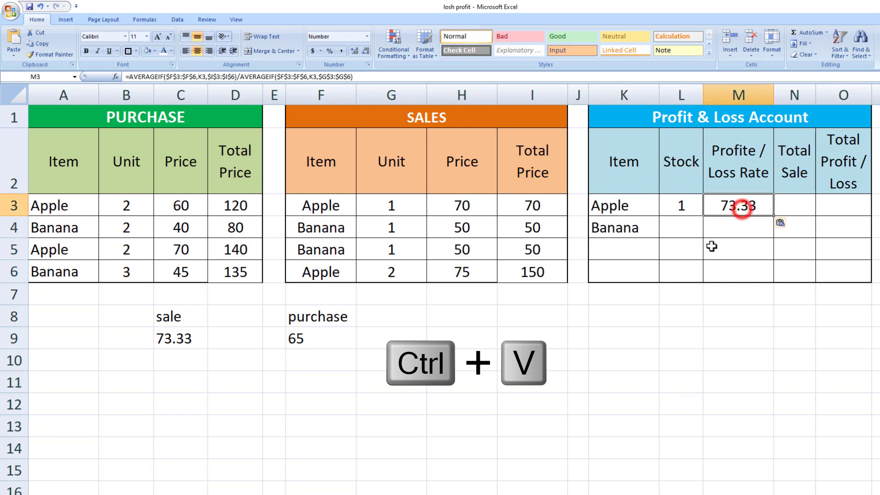
Step: Copy the full purchase formula text from F9, leaving the cell itself unchanged
click(334, 394)
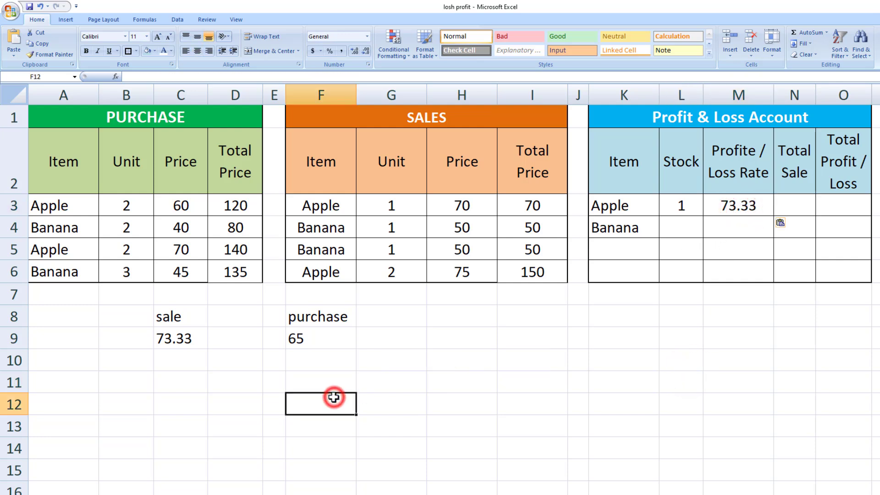
click(313, 340)
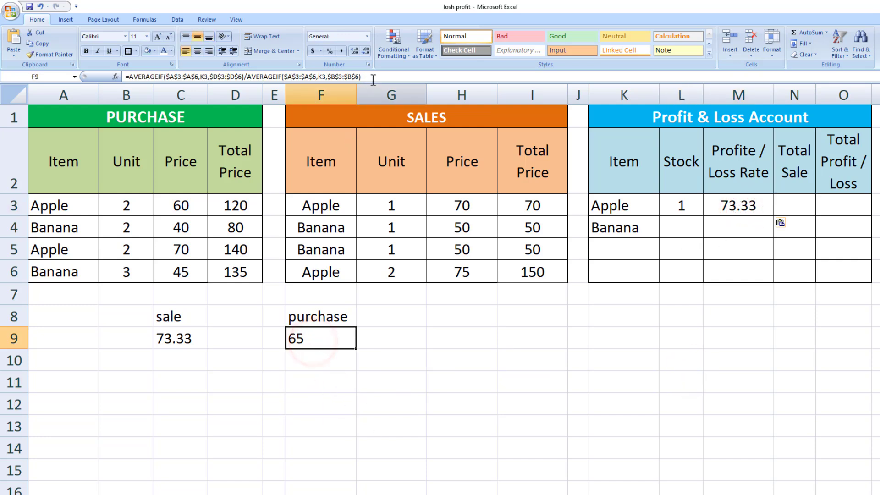
drag(372, 77, 125, 78)
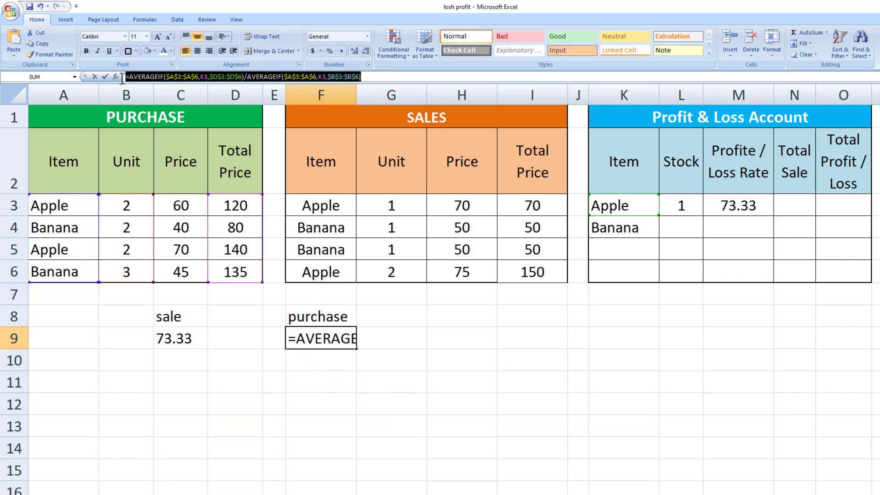
key(ctrl+c)
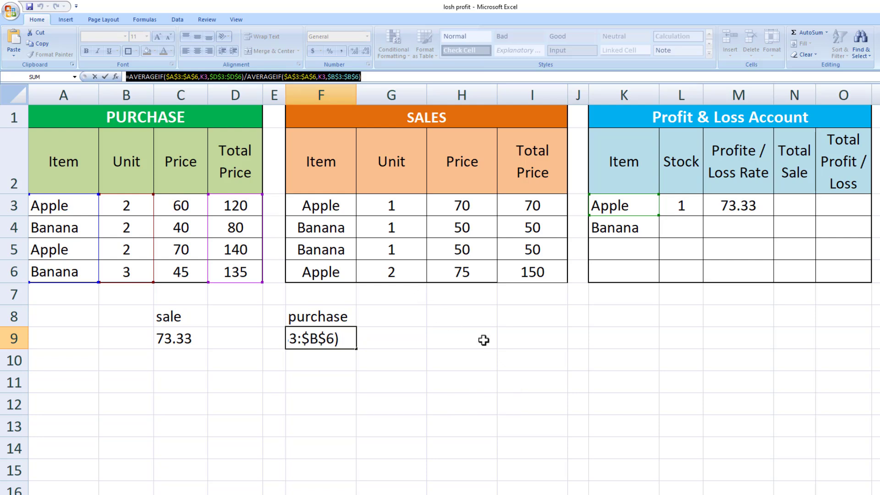
key(Escape)
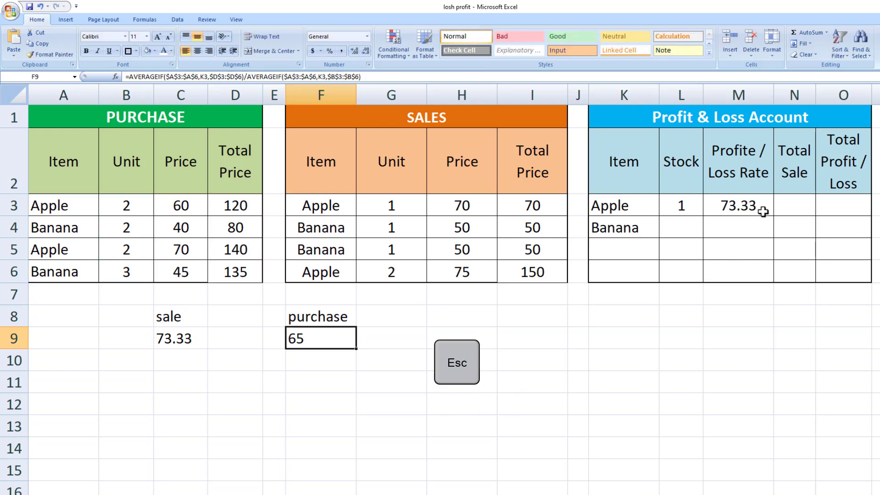
Step: Extend Apple's profit/loss rate formula in M3 by subtracting the copied purchase formula from the sale formula, and commit it
click(732, 206)
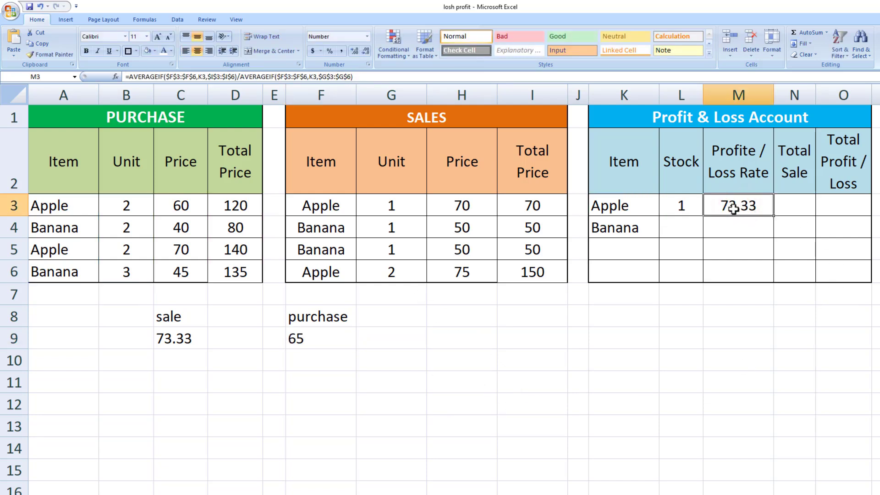
click(365, 77)
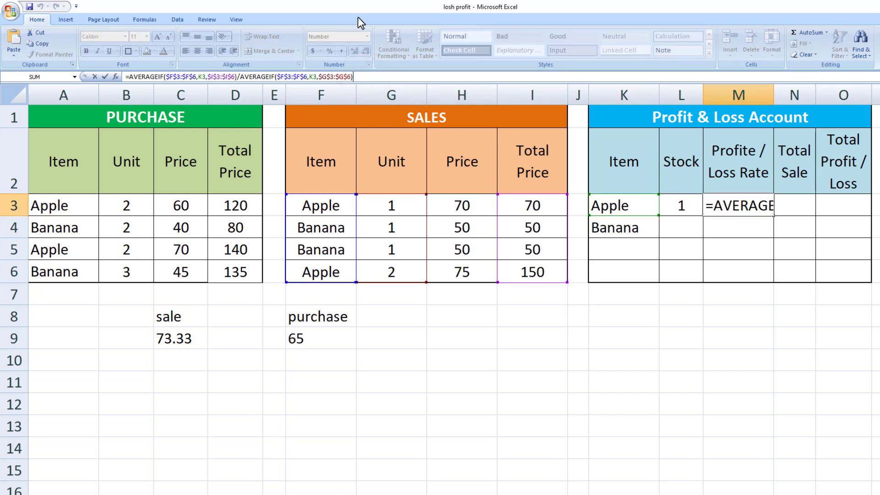
text(-)
key(ctrl+v)
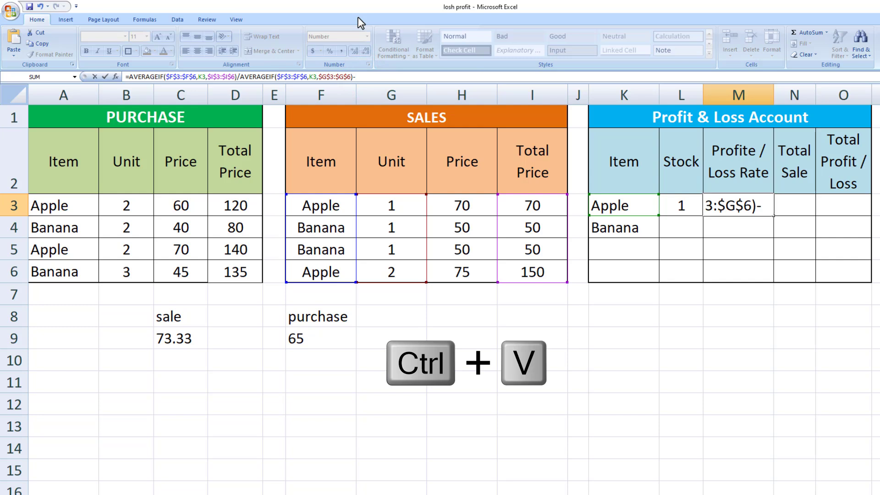
key(ctrl+v)
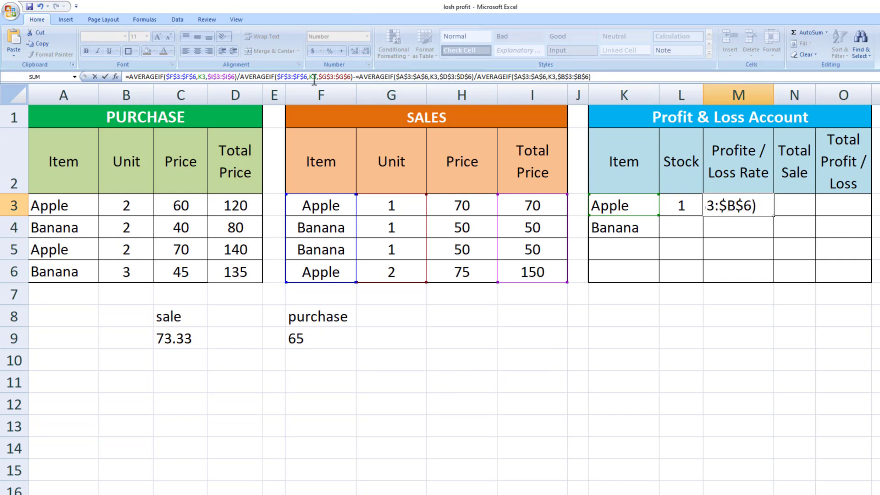
key(Return)
key(Return)
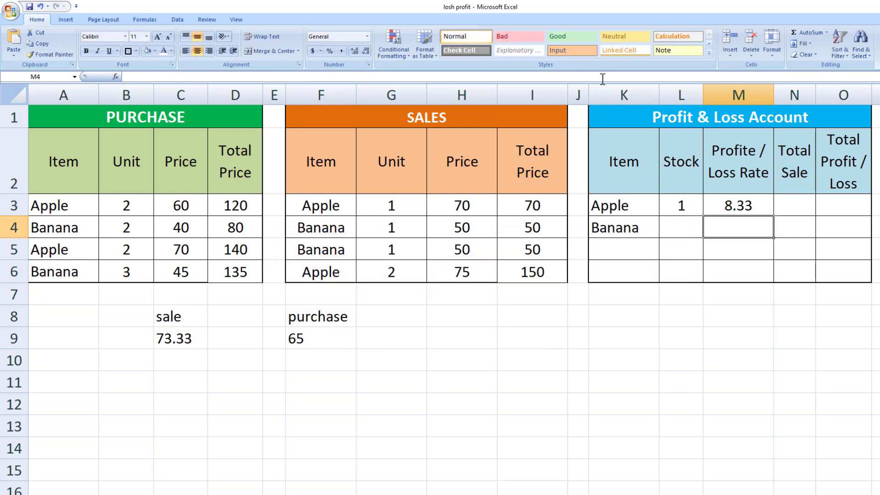
click(713, 207)
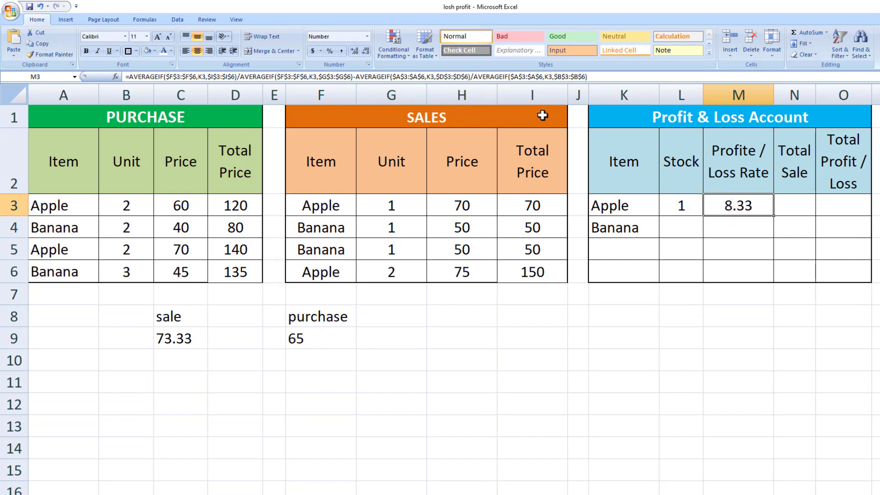
click(592, 77)
key(Return)
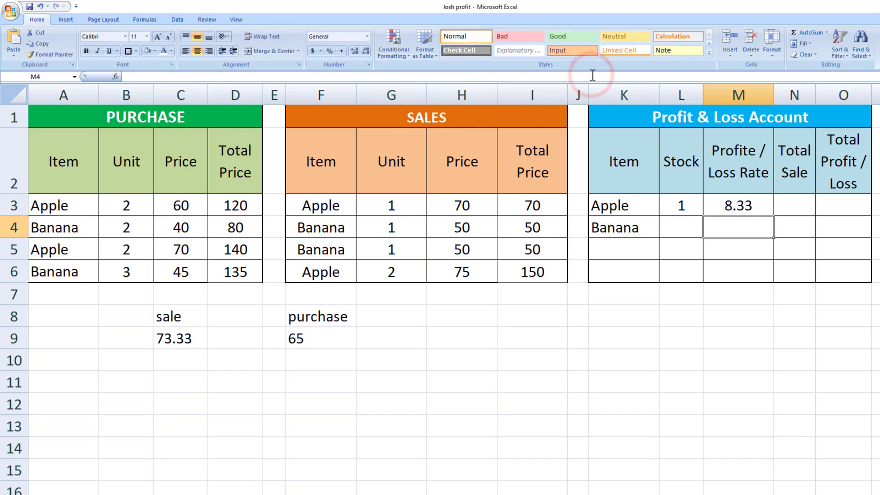
click(741, 206)
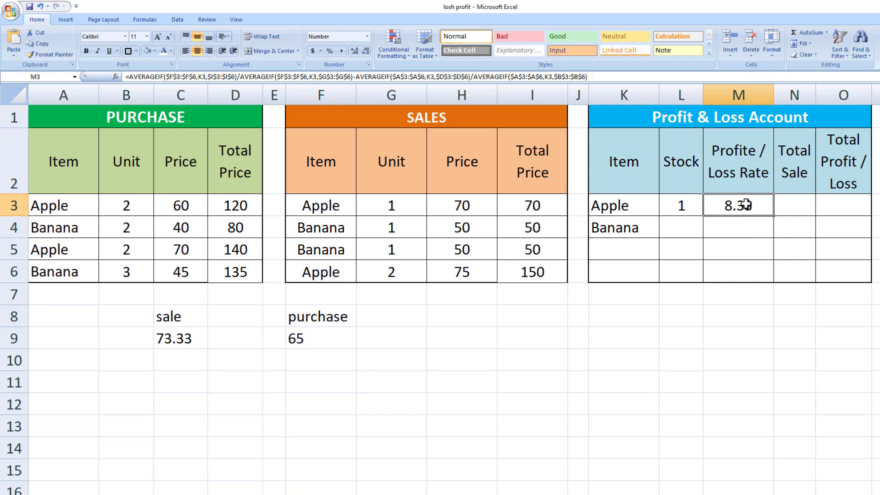
Step: Enter =SUMIF(A3:A6,K3,B3:B6) in N3 to total Apple's purchased units
click(796, 201)
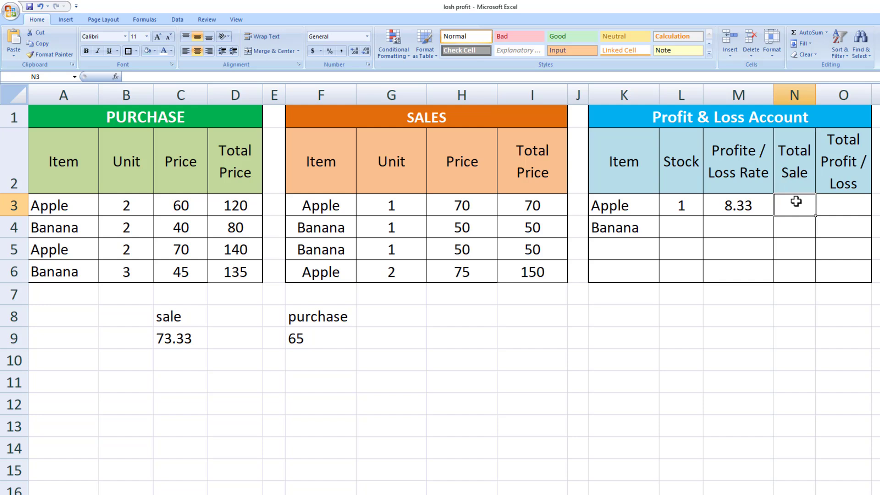
text(=s)
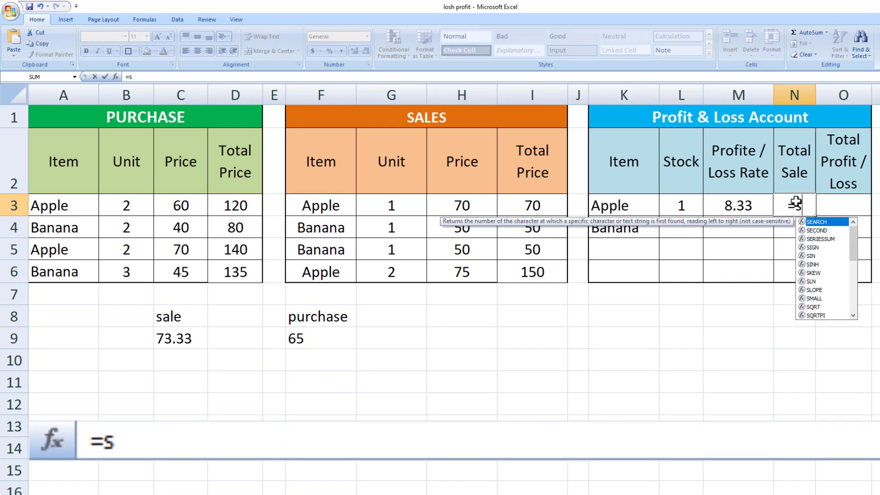
text(umif)
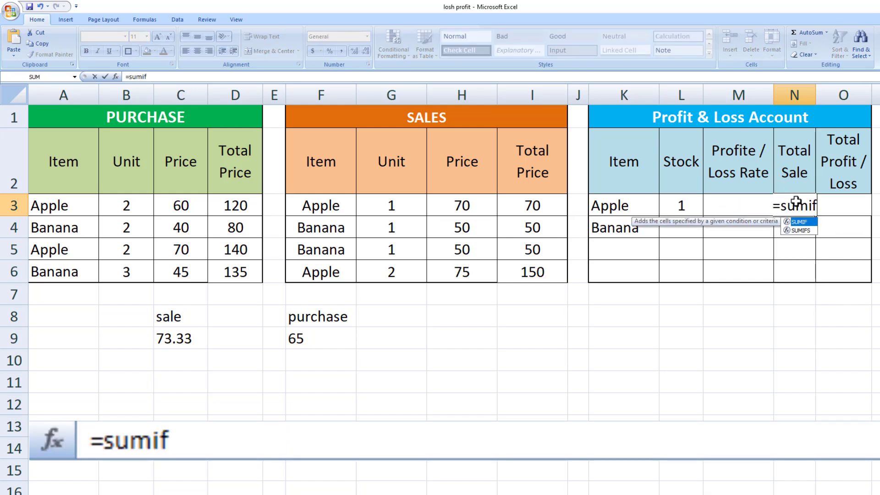
text(()
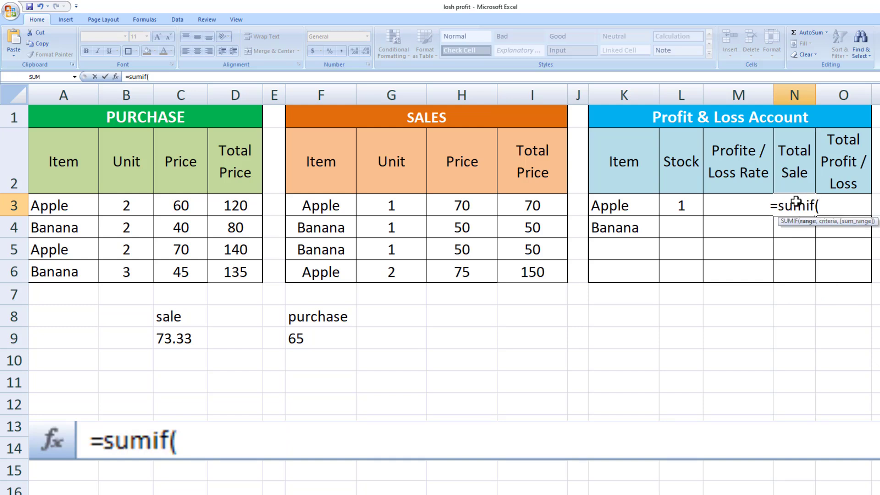
drag(63, 206, 63, 269)
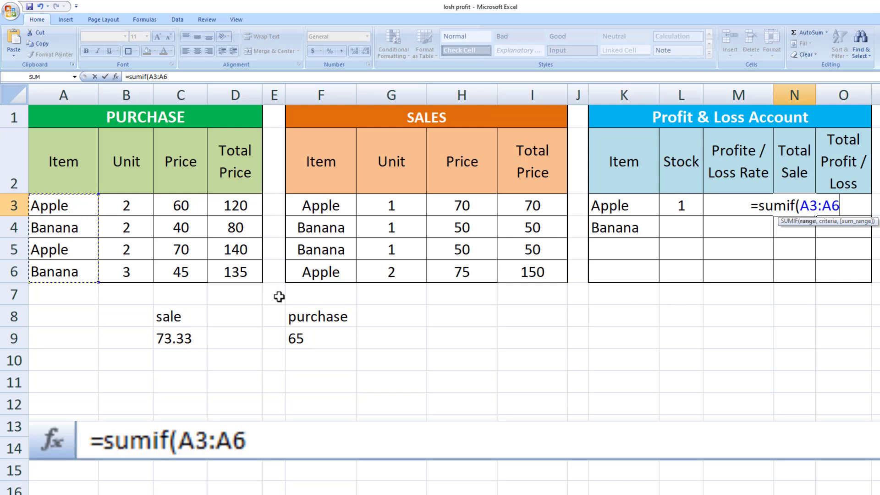
text(,)
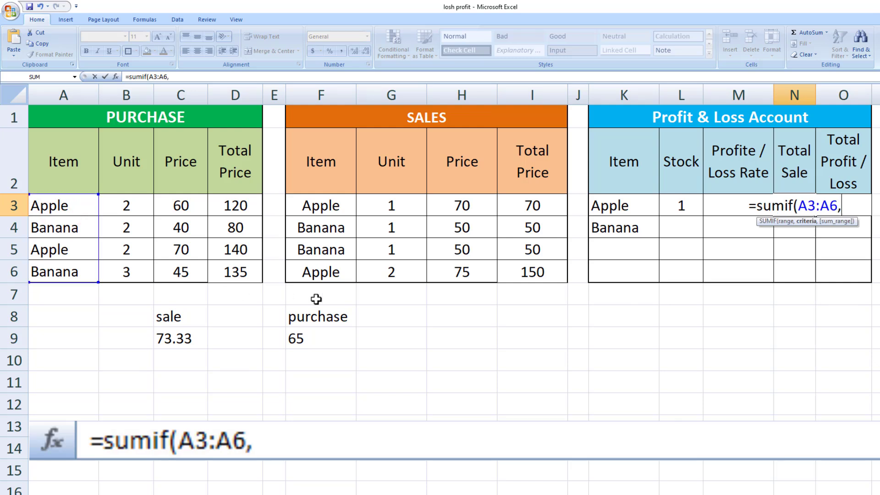
click(618, 204)
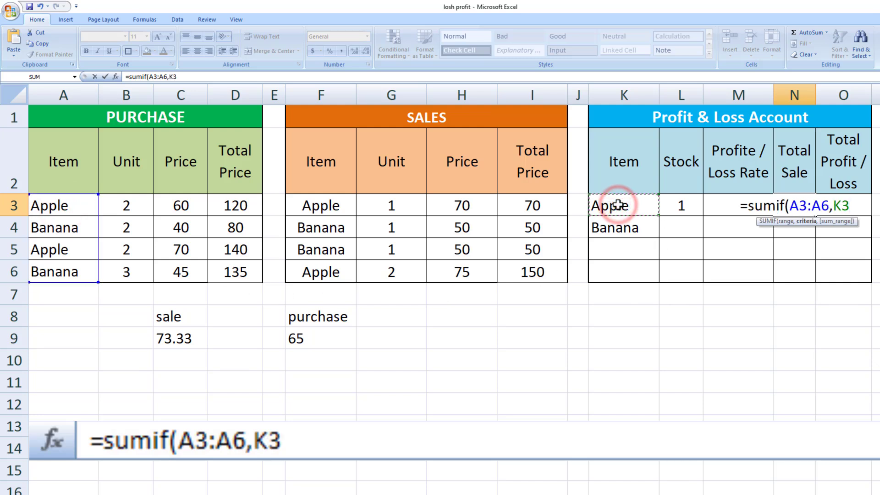
text(,)
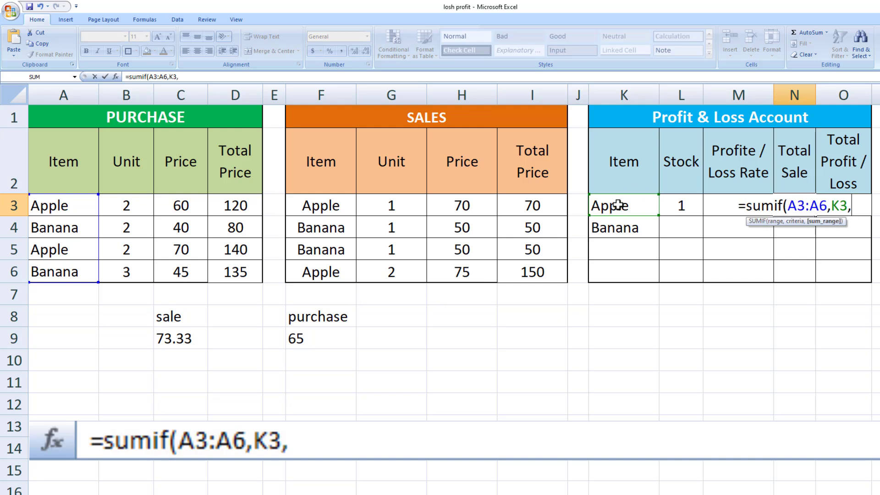
drag(133, 208, 137, 268)
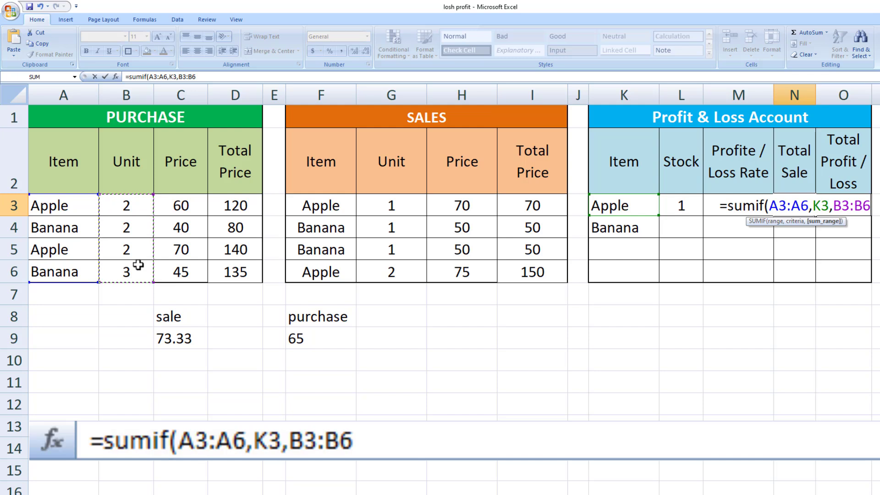
text())
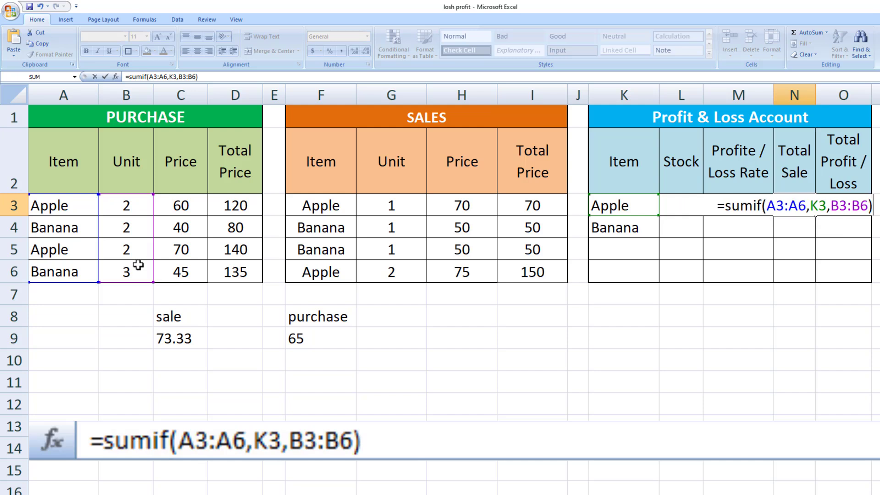
key(Return)
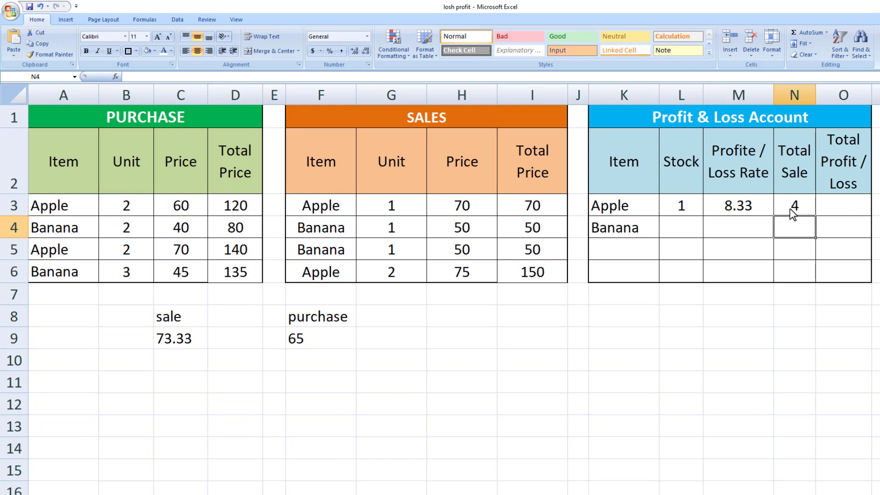
Step: Subtract Apple's stock in L3 from the SUMIF result in the N3 total sale formula
click(790, 208)
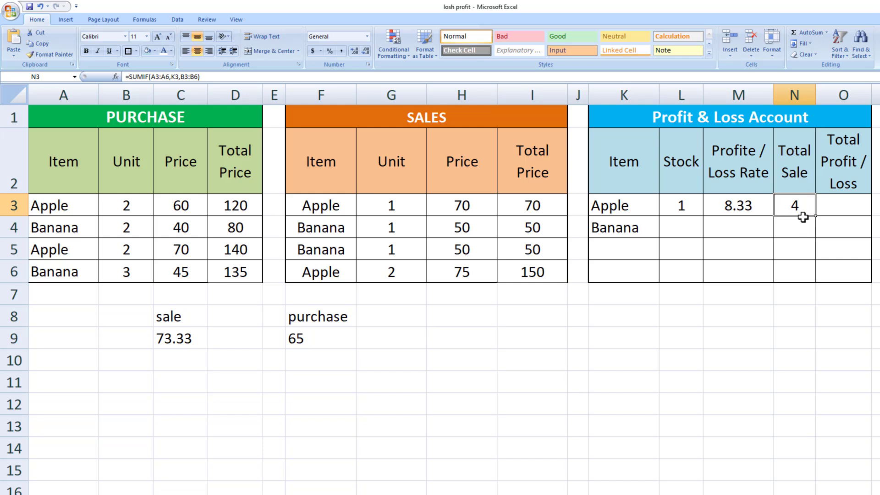
click(220, 77)
text(-)
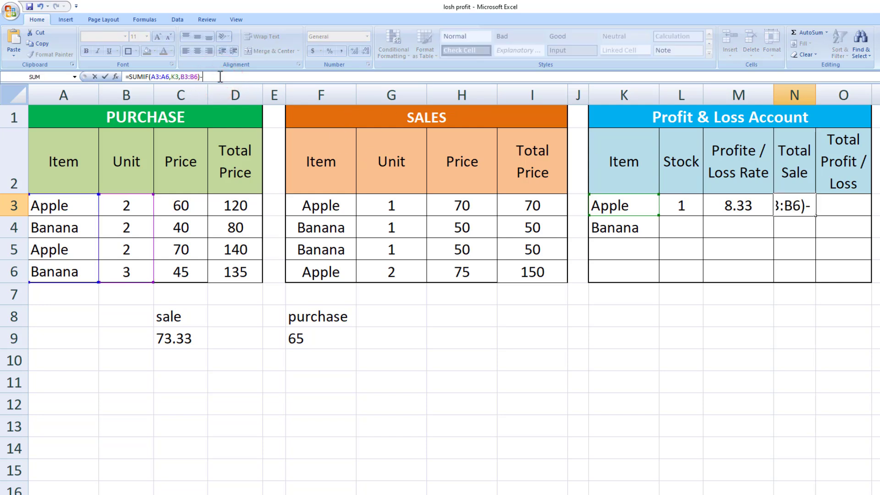
click(682, 210)
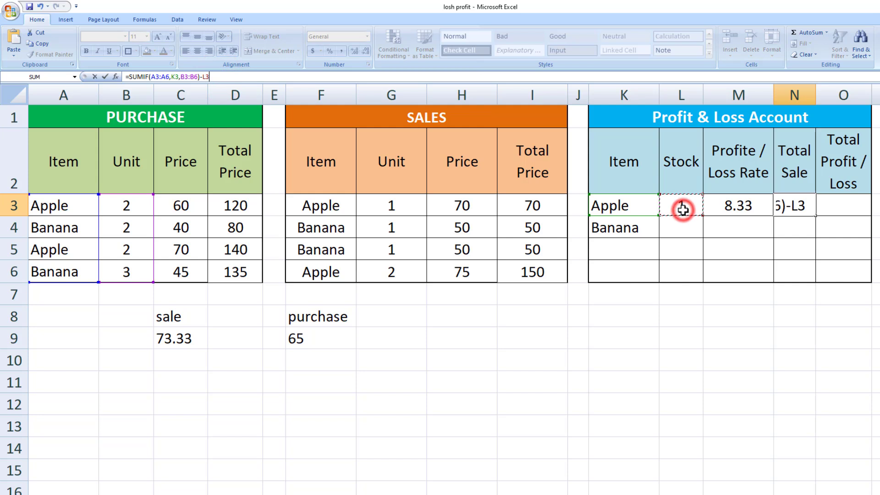
key(Return)
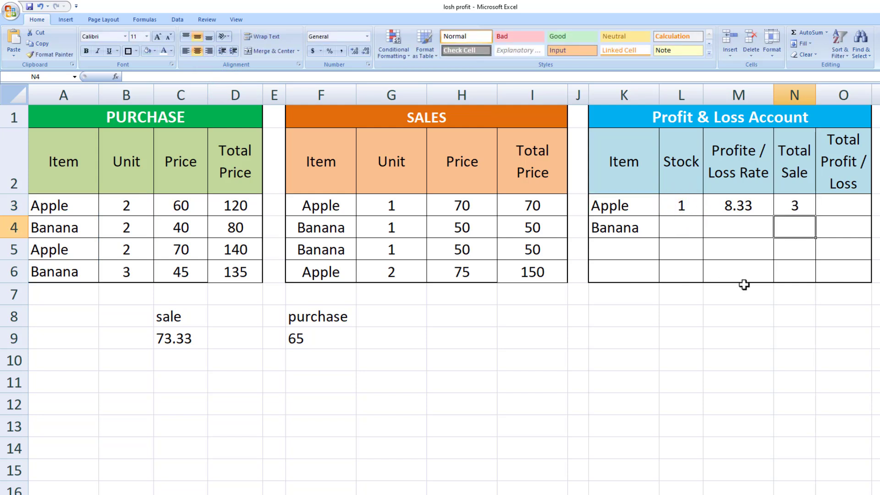
Step: Make the N3 formula's ranges absolute as $A$3:$A$6 and $B$3:$B$6, keeping K3 and L3 relative, and commit it
click(798, 209)
double_click(798, 208)
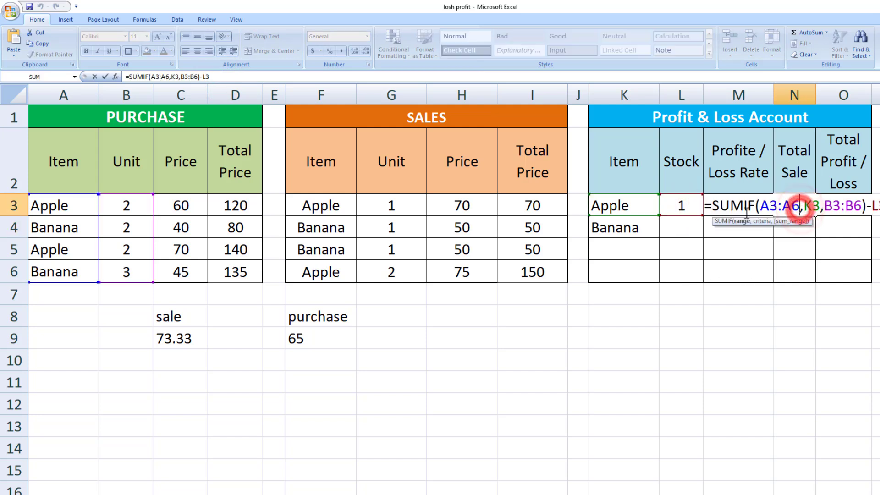
click(760, 205)
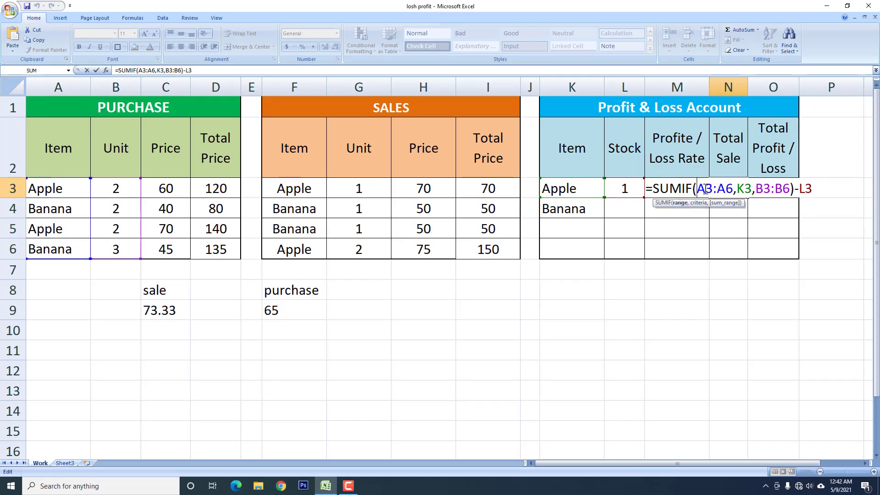
key(F4)
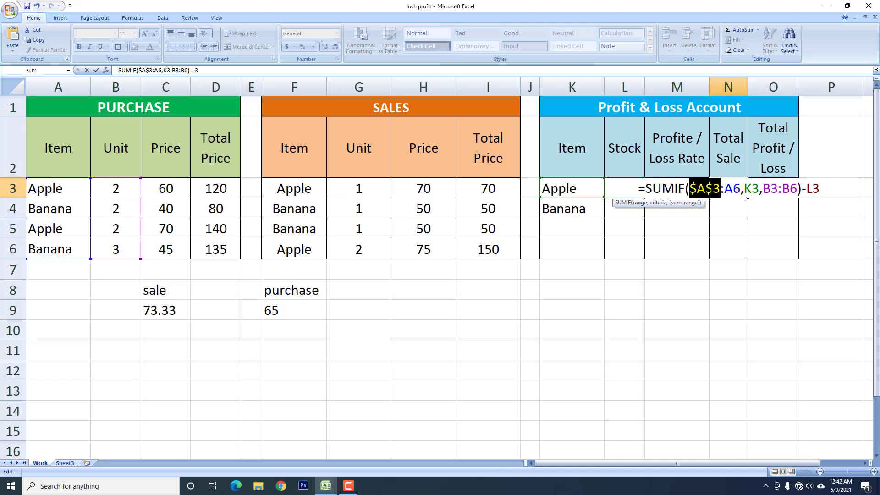
click(728, 189)
key(F4)
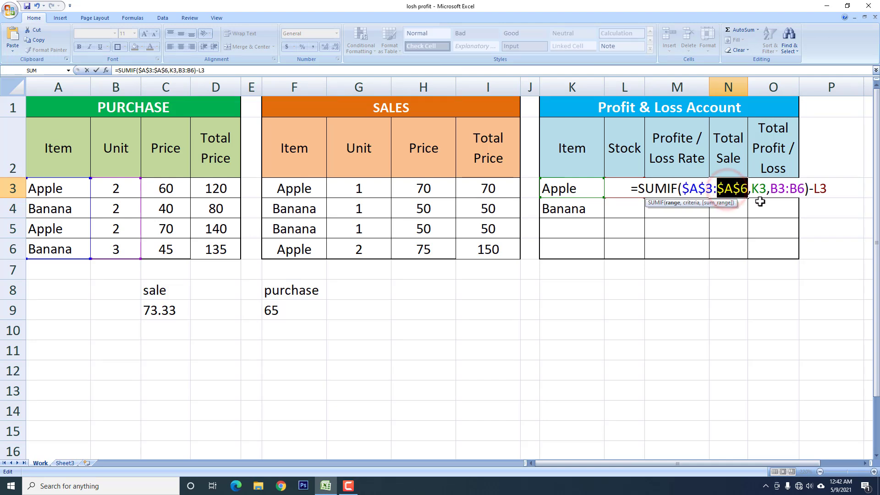
click(774, 189)
key(F4)
click(798, 188)
key(F4)
click(843, 188)
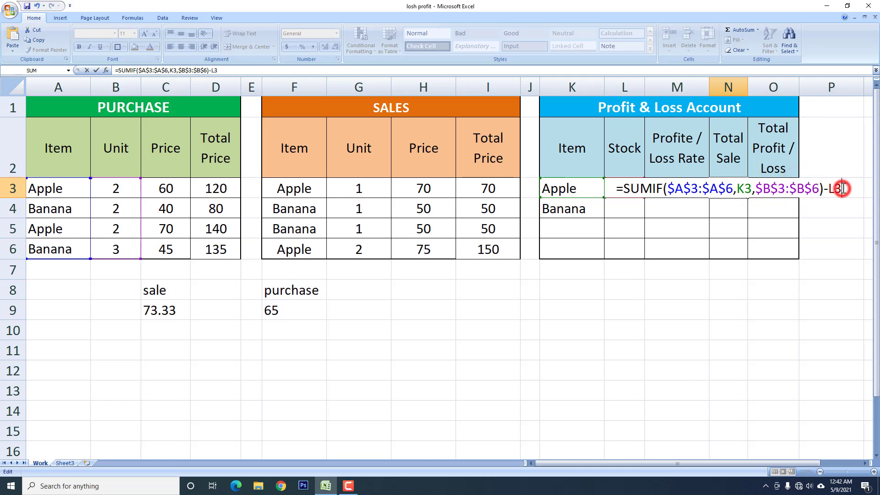
key(Return)
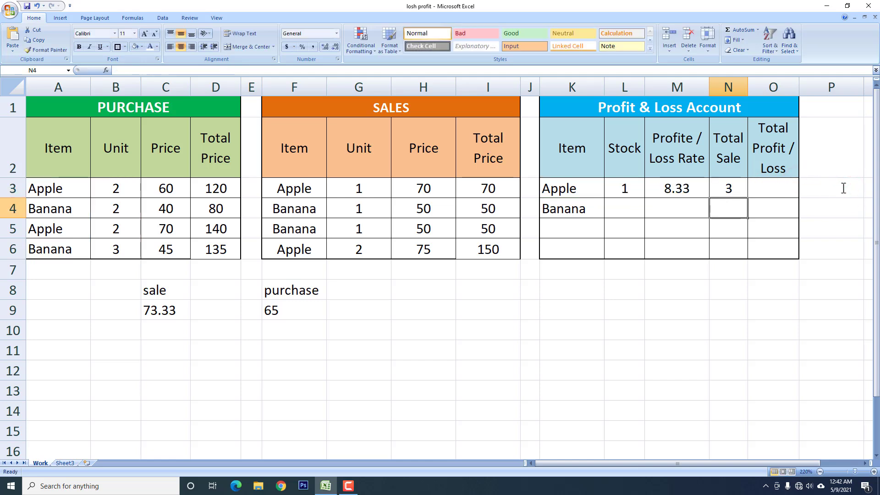
click(727, 192)
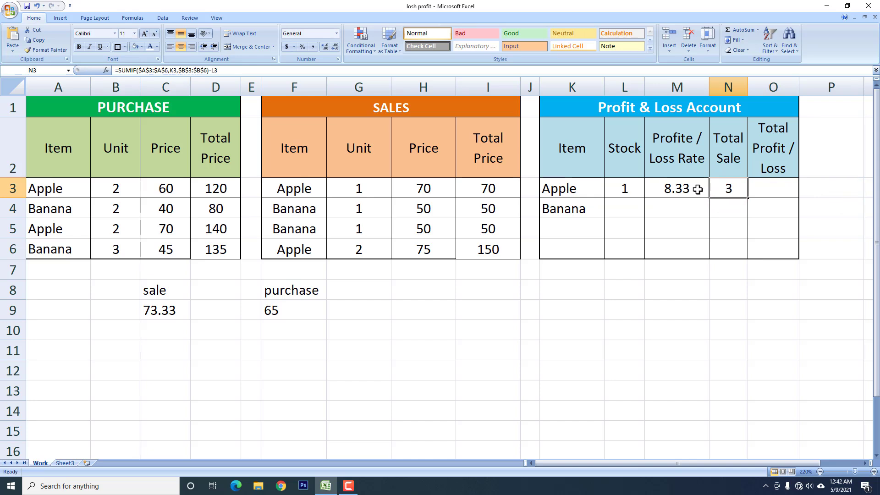
Step: Enter =M3*N3 in O3 to calculate Apple's total profit or loss
click(778, 188)
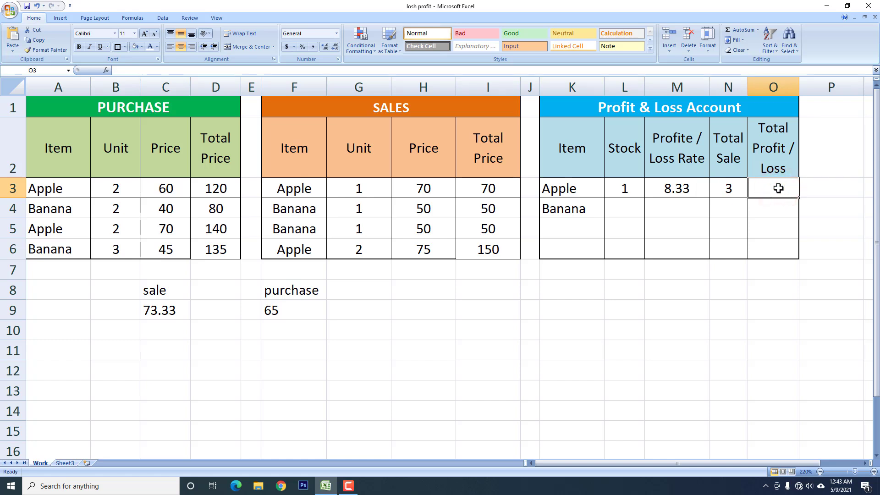
text(=)
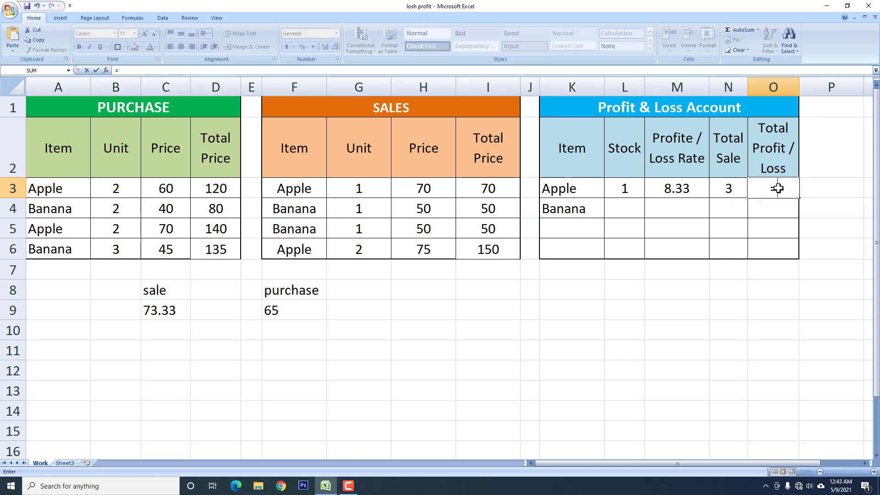
click(675, 188)
text(*)
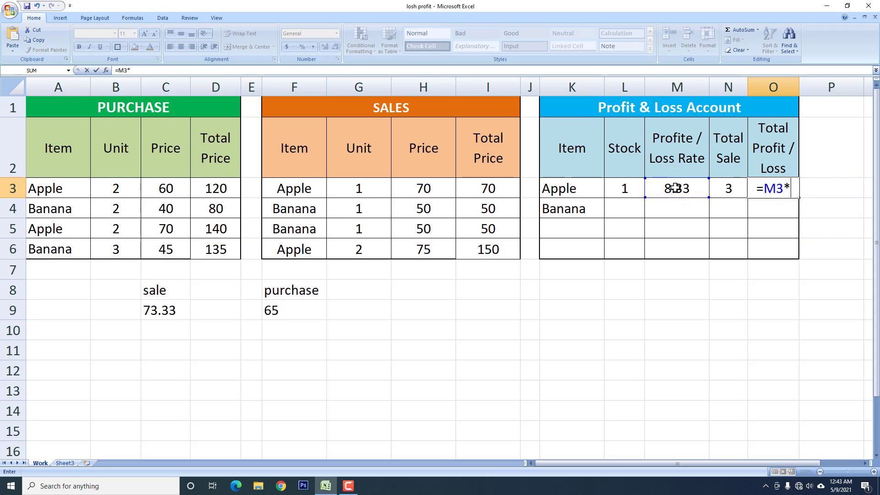
click(728, 189)
key(Return)
click(762, 191)
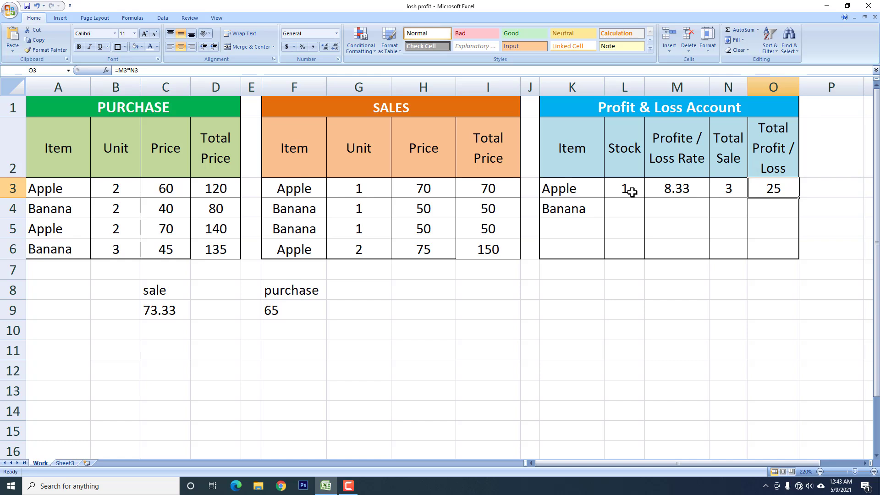
Step: Test the formulas by setting the last Apple sale's units in G6 to 3, and restore them to 2
click(355, 250)
text(3)
key(Return)
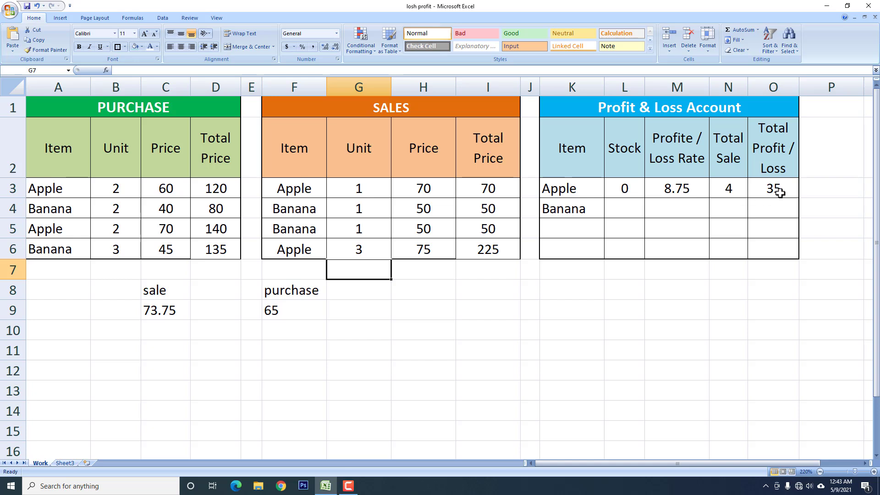
click(355, 248)
text(2)
key(Return)
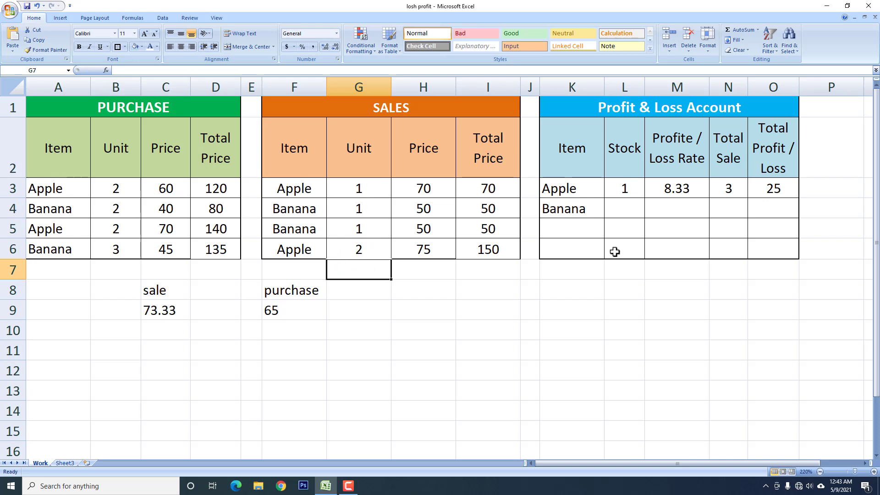
Step: Fill the stock, profit/loss rate, total sale and total profit/loss formulas in L3:O3 down to row 6
click(624, 189)
drag(644, 197, 645, 253)
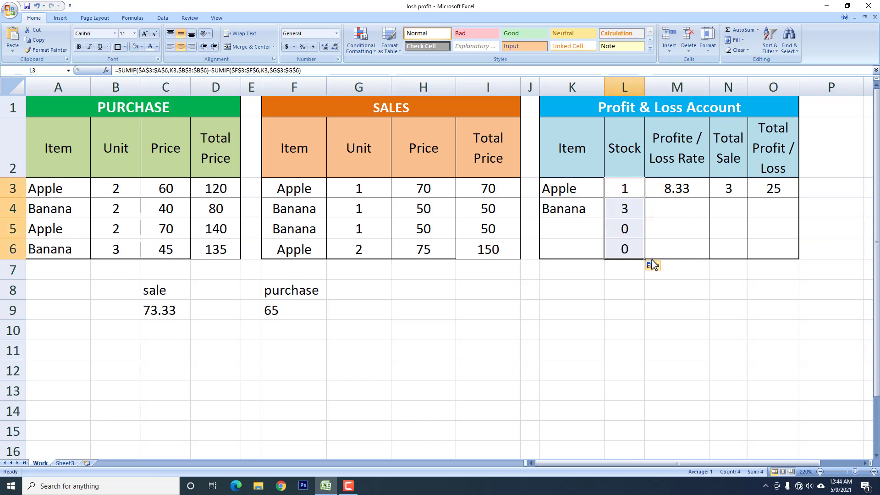
click(696, 194)
drag(709, 197, 713, 253)
click(738, 192)
drag(747, 198, 747, 253)
click(779, 190)
drag(798, 198, 798, 253)
click(732, 290)
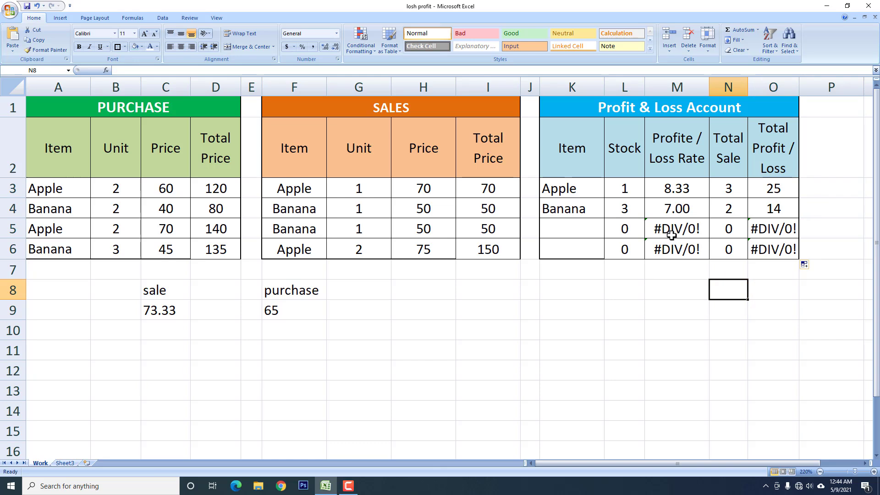
Step: Wrap the profit/loss rate formula in M3 in IFERROR with "" as the error value, and fill it down to M6
click(674, 193)
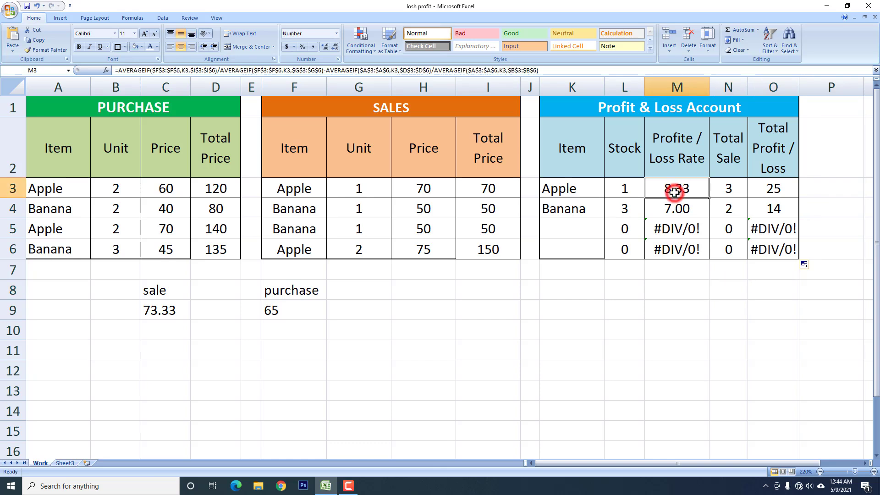
click(118, 71)
text(ife)
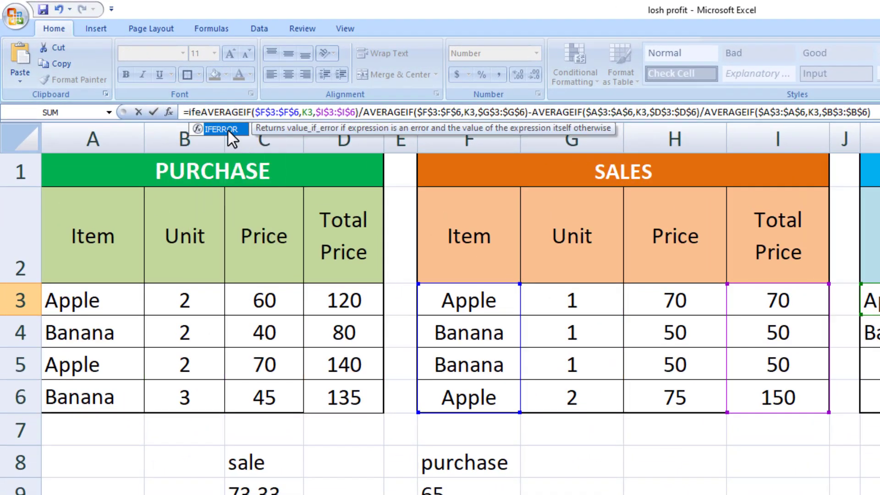
double_click(228, 130)
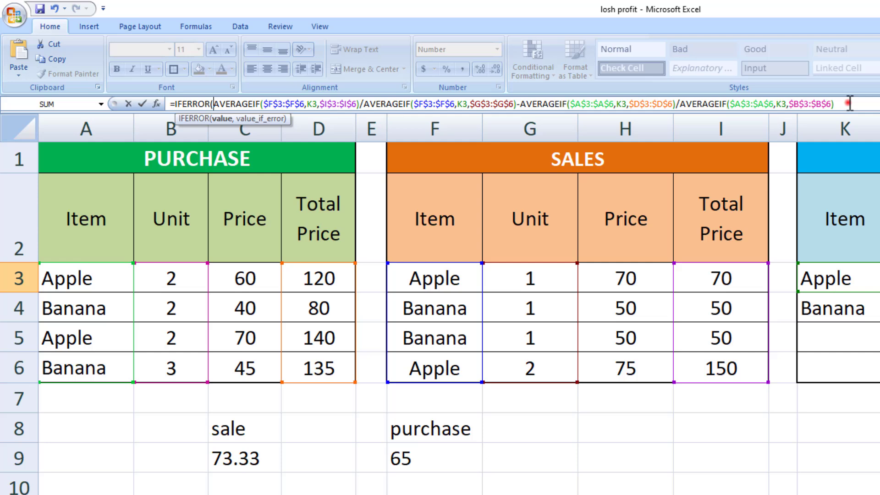
click(847, 103)
text(,)
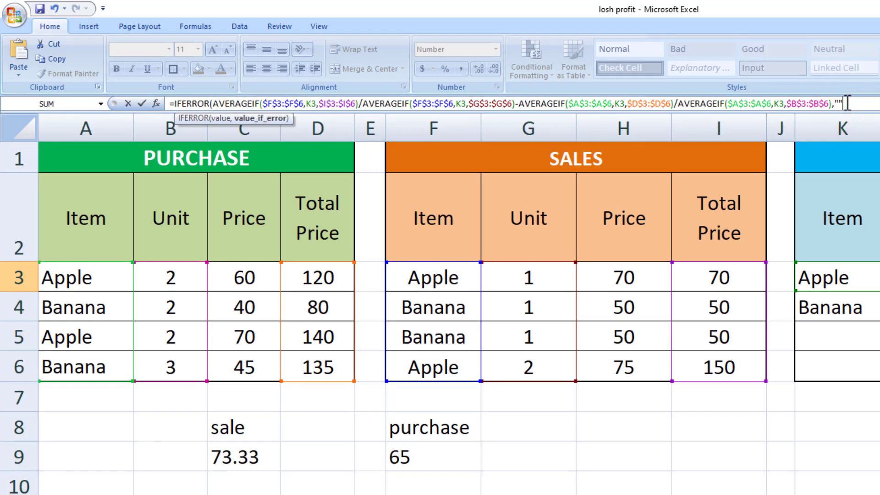
key(Return)
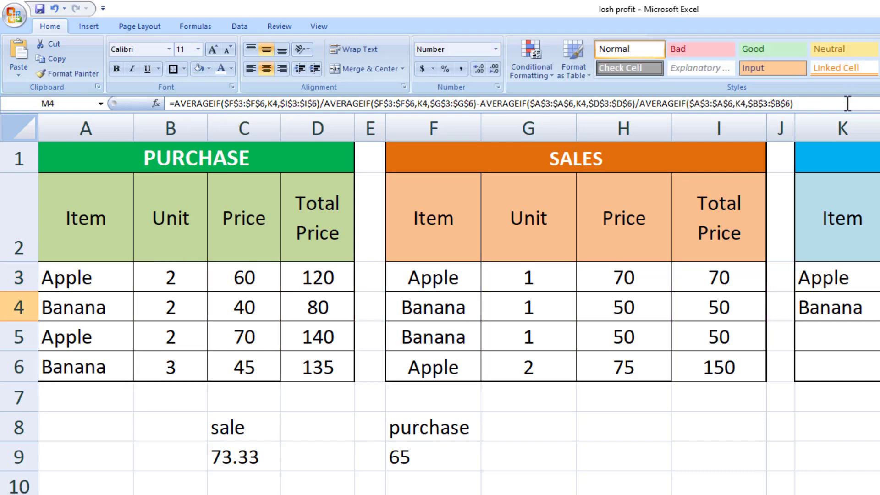
click(752, 208)
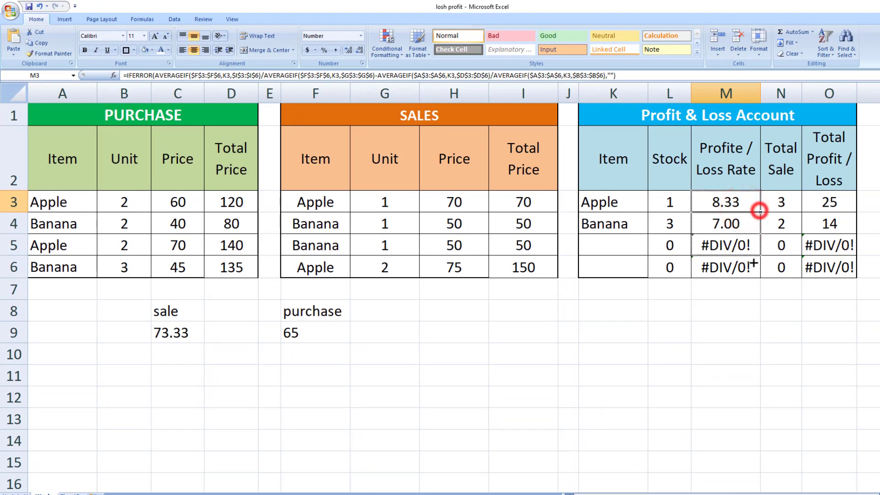
double_click(760, 211)
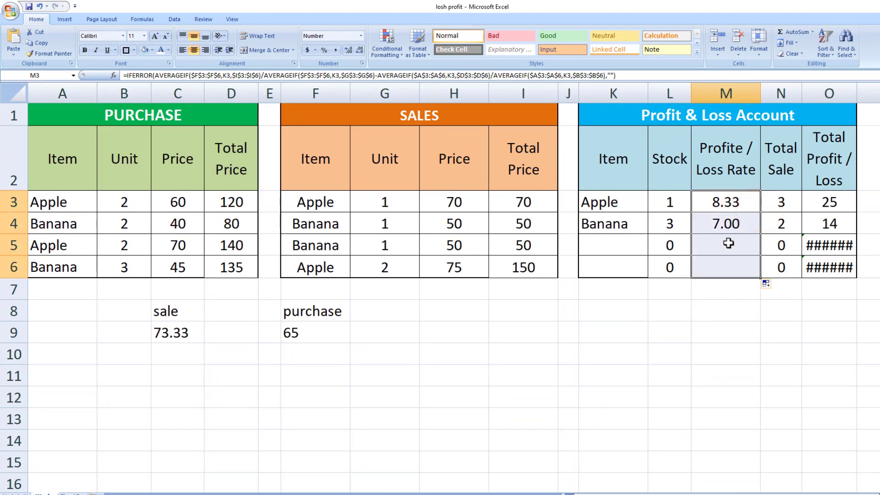
Step: Change the total profit/loss formula in O3 to =IFERROR(M3*N3,"") and fill it down to O6
click(828, 202)
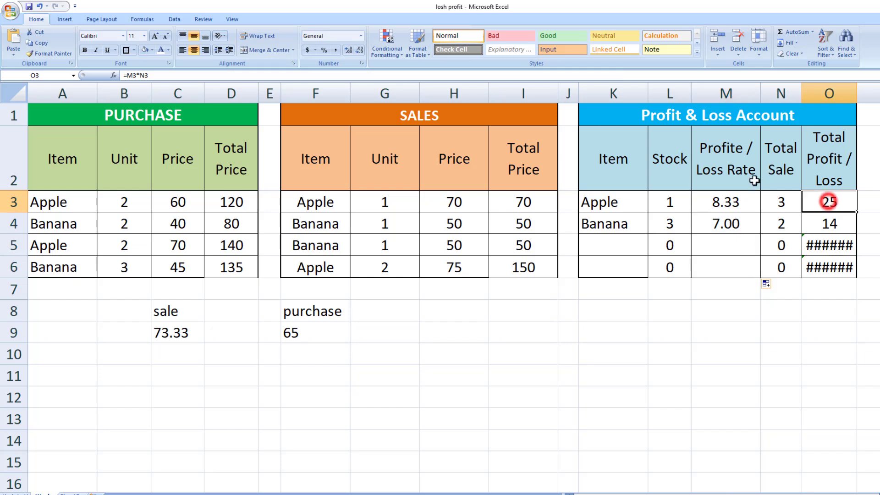
click(128, 75)
text(if)
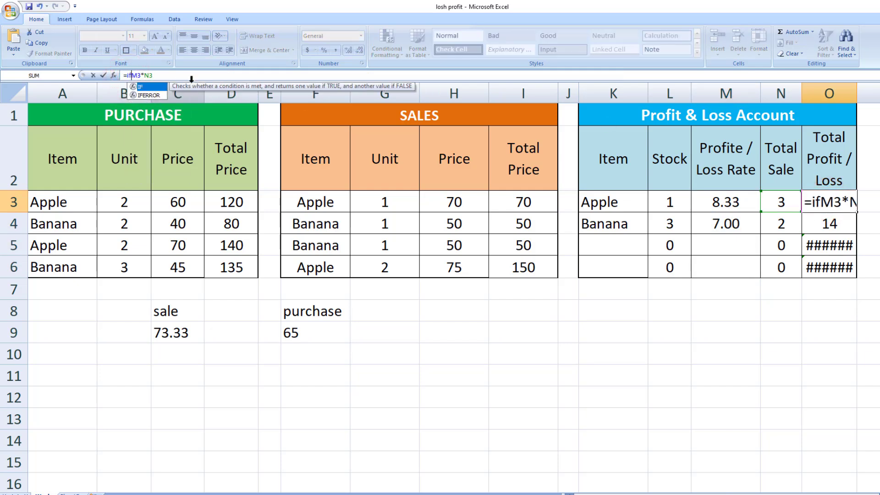
double_click(150, 96)
click(178, 75)
text(,"")
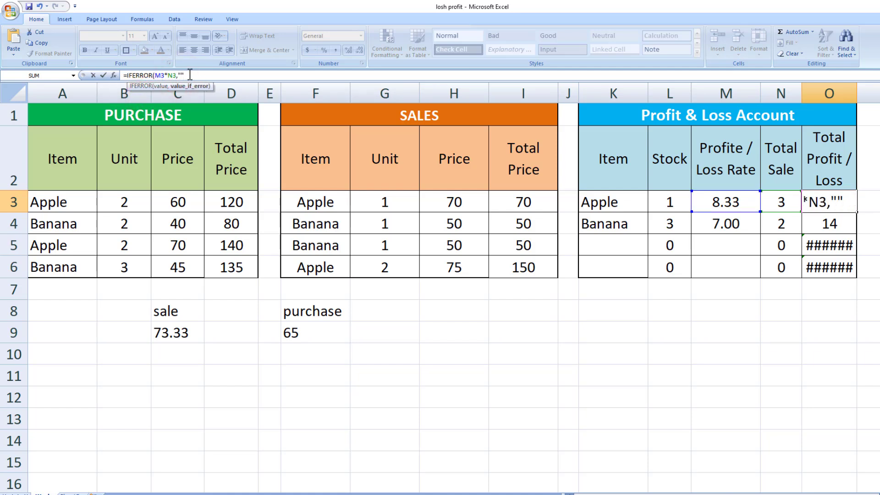
key(Return)
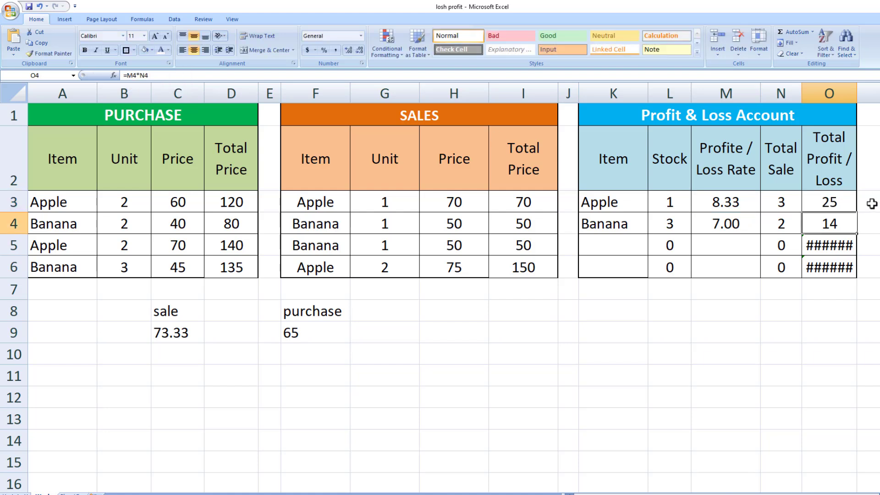
click(843, 202)
drag(856, 212, 854, 271)
click(827, 304)
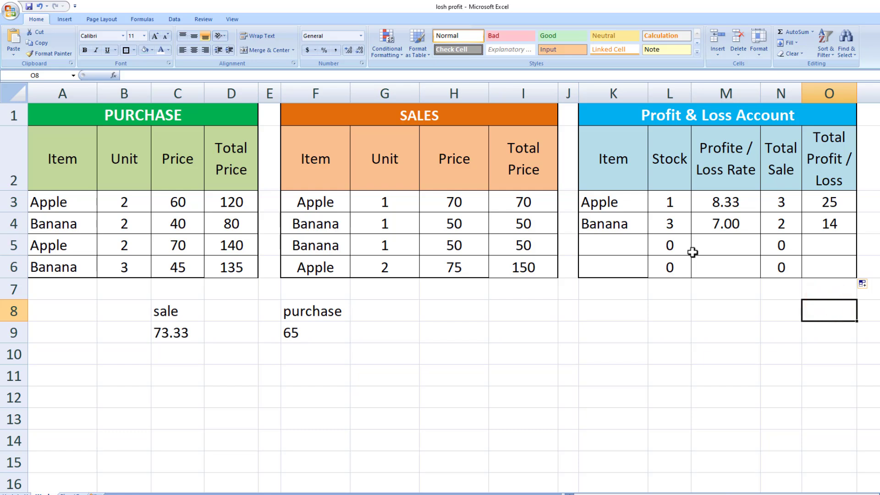
Step: Clear the helper sale and purchase labels and values in B8:G11
drag(139, 301, 363, 374)
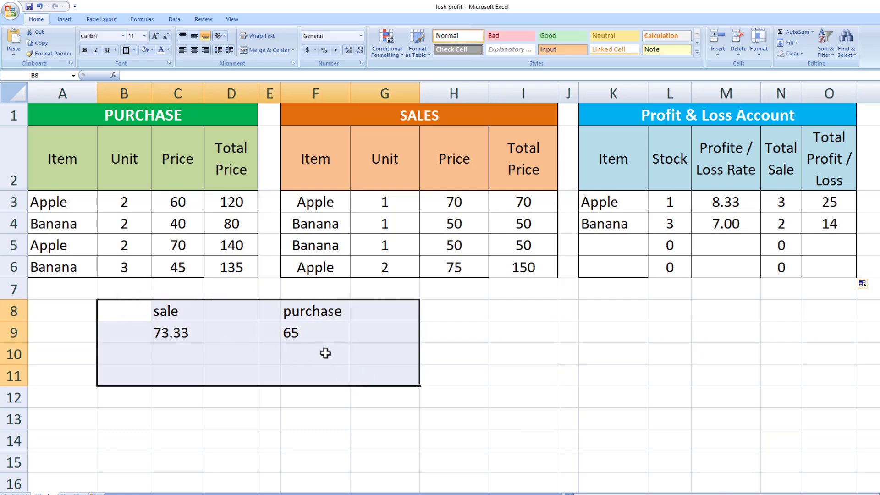
key(Delete)
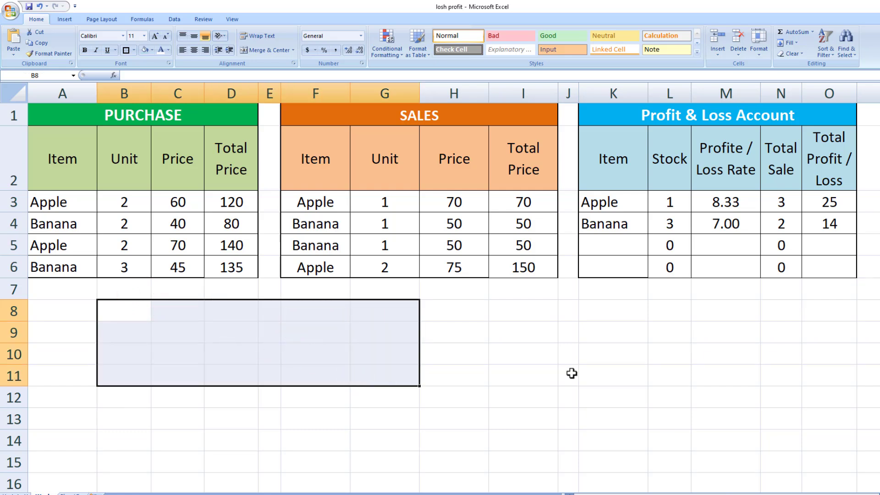
Step: Examine the formulas in M3, N3 and L3 against the purchase item rows A3 to A6 and the empty rows below
click(732, 201)
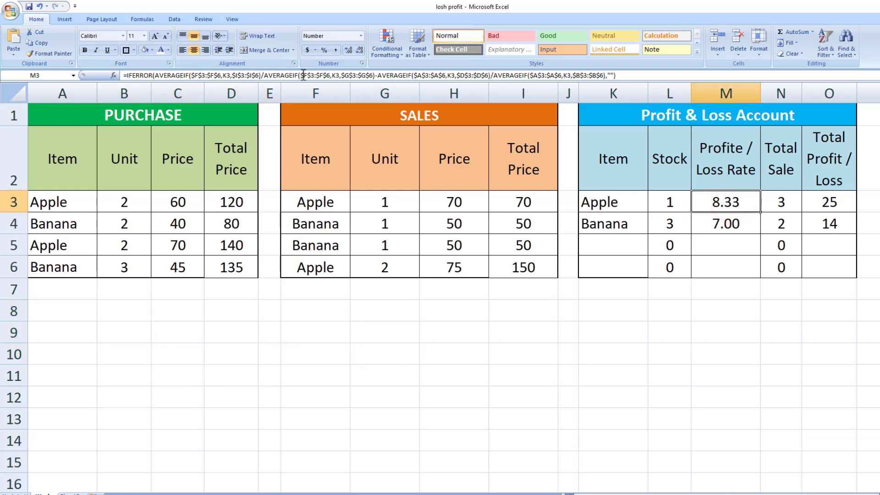
click(728, 313)
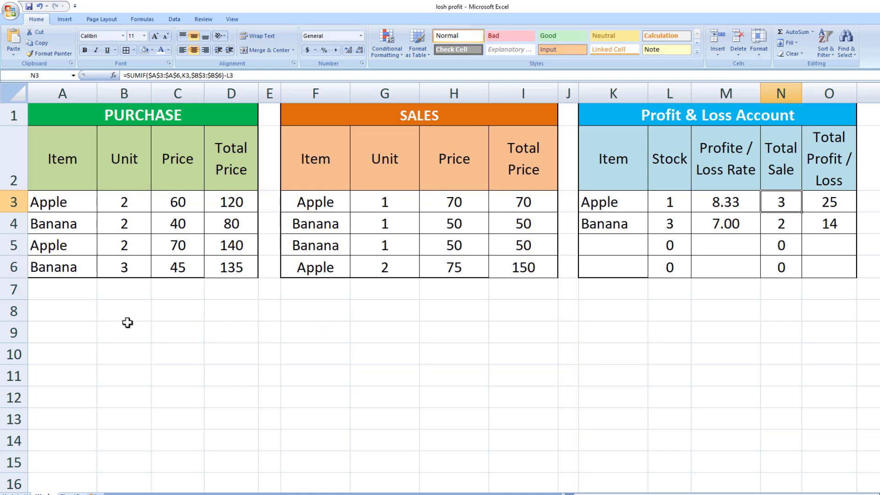
drag(54, 291, 55, 396)
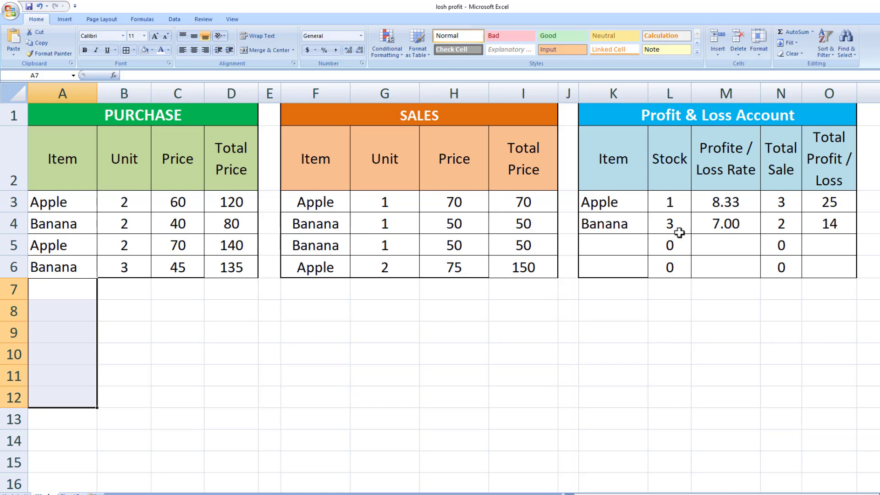
click(672, 204)
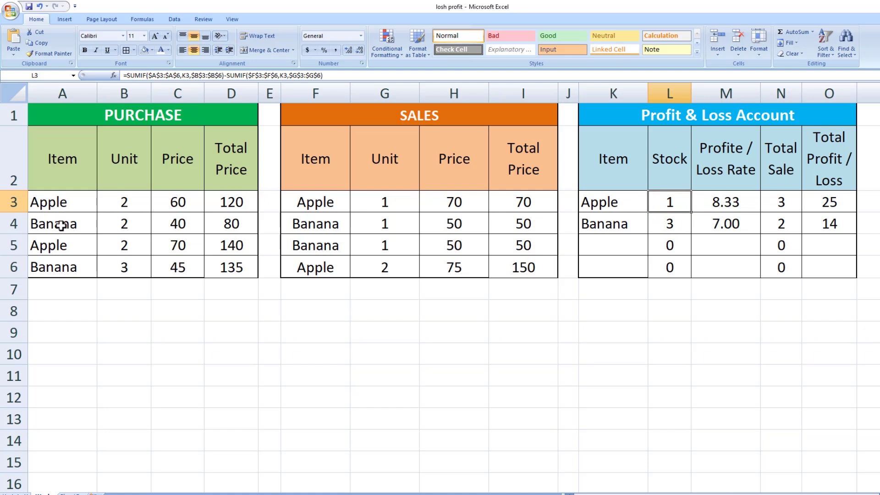
click(59, 203)
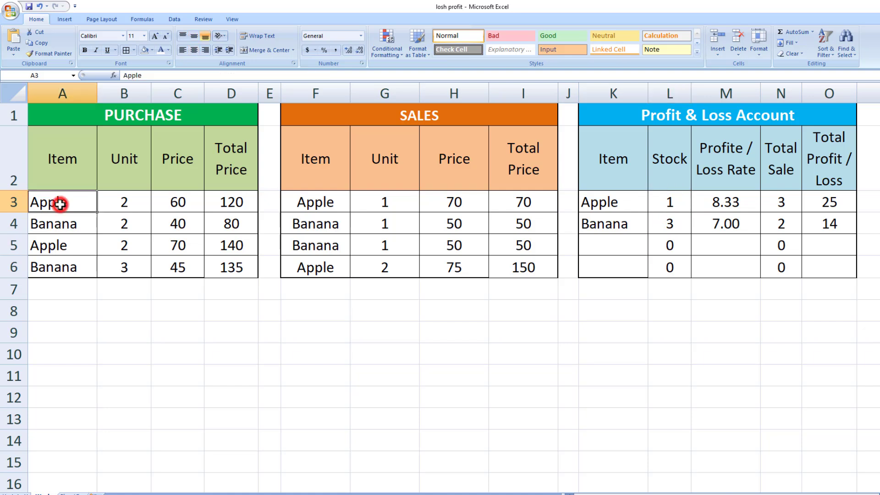
click(60, 271)
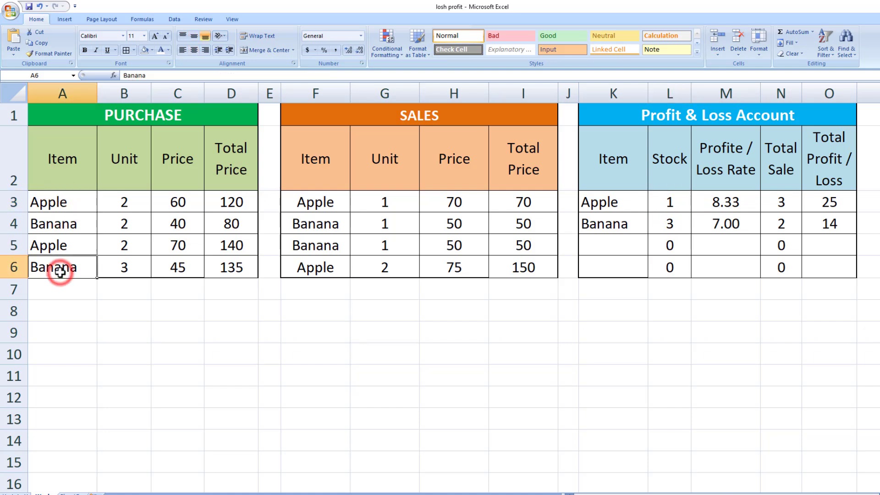
click(61, 202)
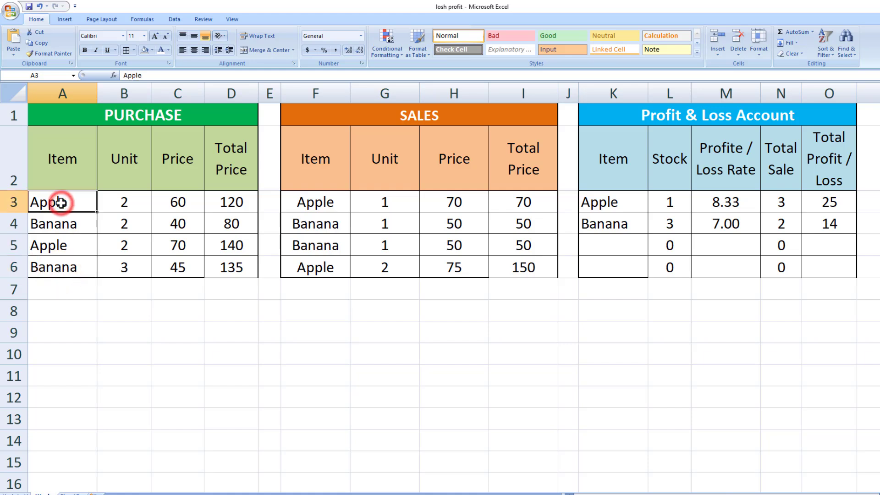
click(62, 270)
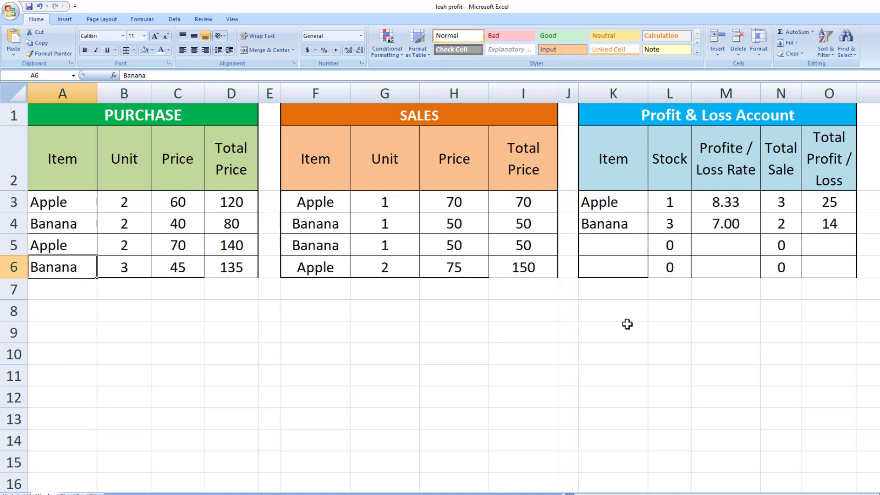
click(661, 206)
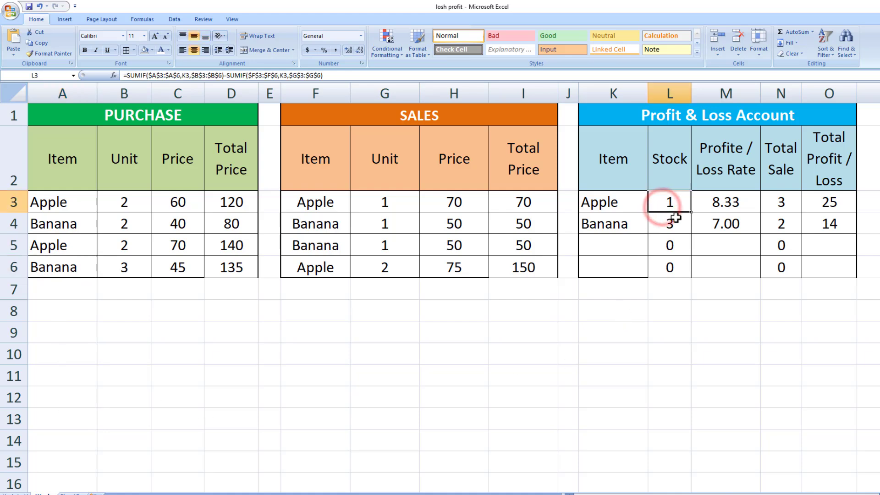
Step: Make the ends of the purchase ranges in L3's stock formula relative, changing them to $A$3:A6 and $B$3:B6
double_click(672, 202)
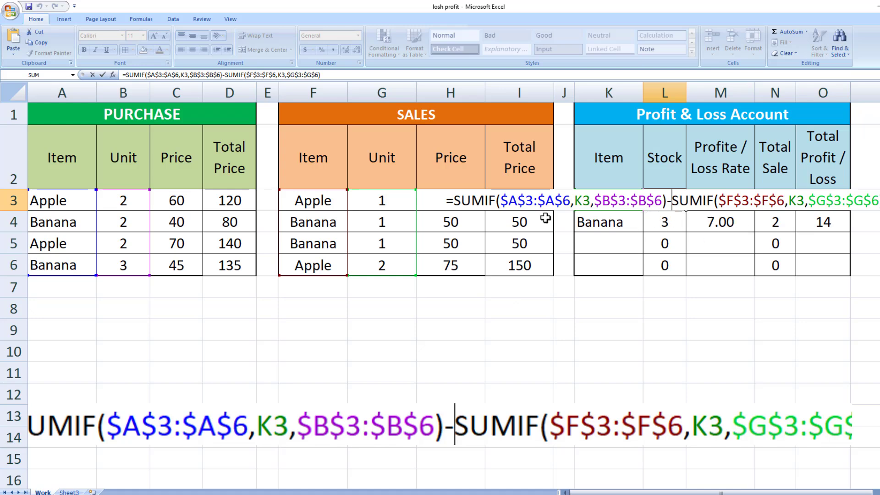
click(546, 204)
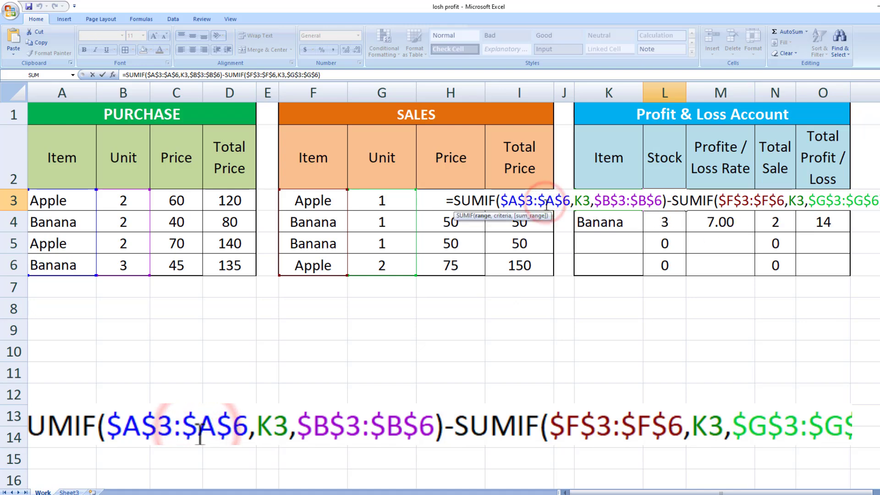
key(BackSpace)
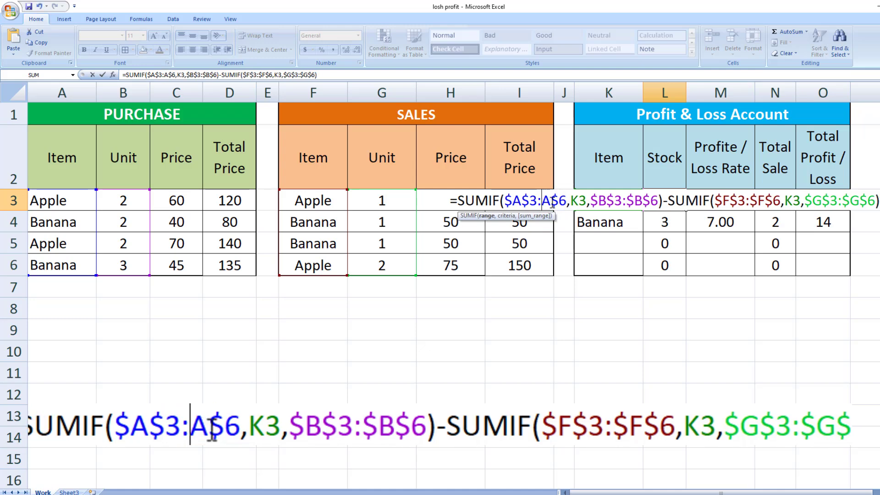
click(558, 202)
key(BackSpace)
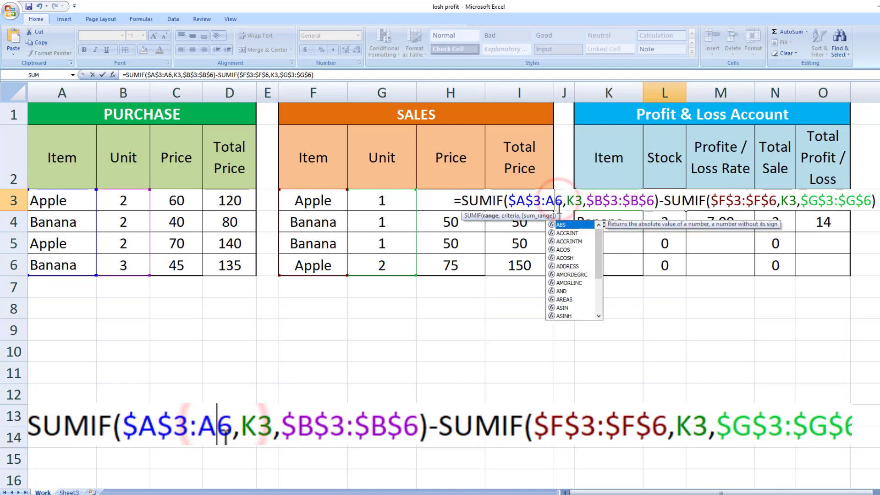
click(633, 201)
key(BackSpace)
click(641, 201)
key(BackSpace)
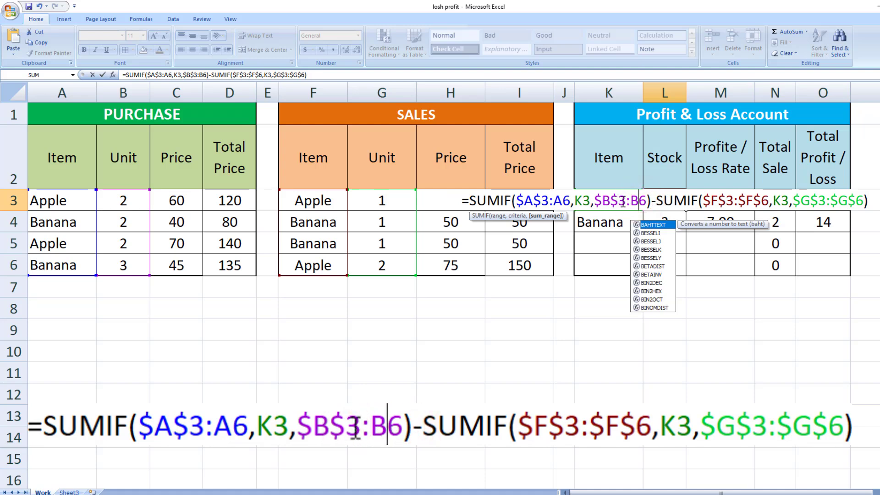
Step: Make the ends of the sales ranges in L3's stock formula relative, changing them to $F$3:F6 and $G$3:G6
click(748, 202)
key(BackSpace)
click(755, 200)
key(BackSpace)
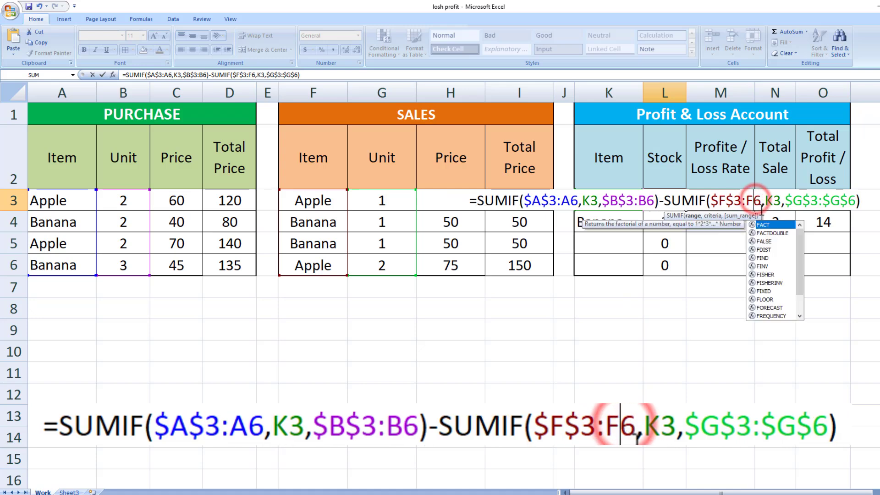
click(827, 201)
key(BackSpace)
click(842, 202)
key(BackSpace)
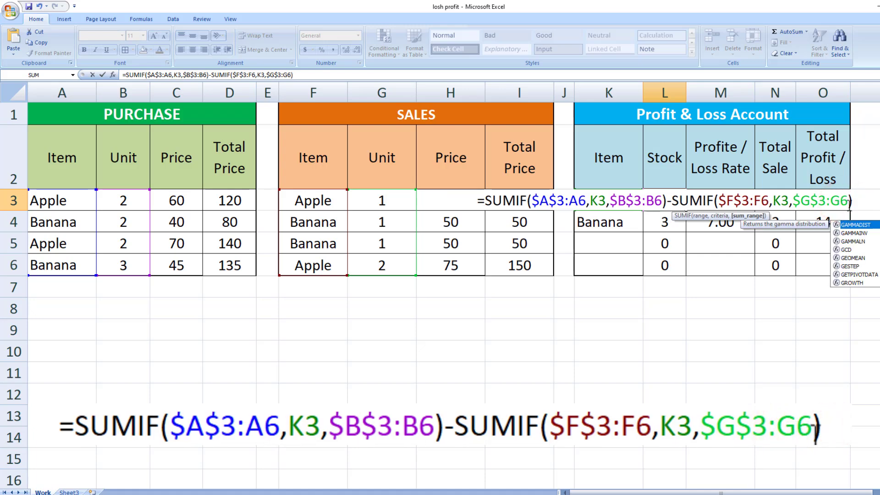
click(851, 202)
click(622, 358)
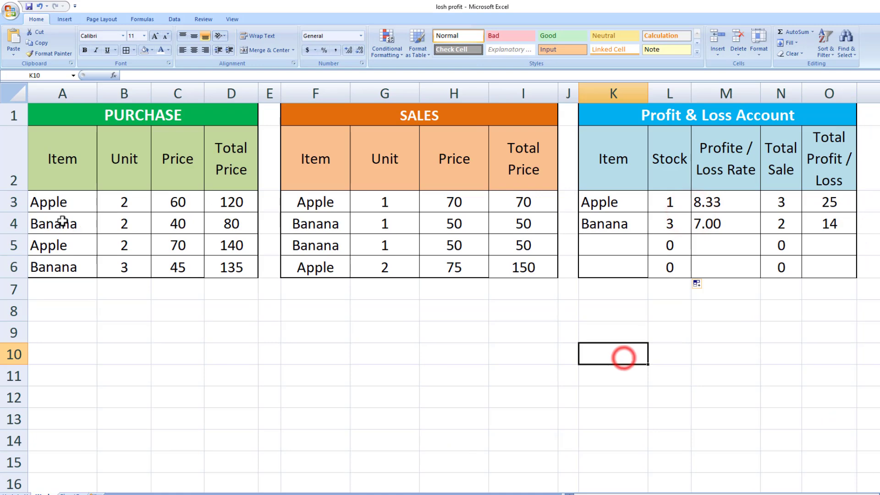
Step: Convert the purchase and sales entries in A3:I6 into one table, treating the data as having no headers
click(40, 201)
drag(39, 201, 534, 268)
click(65, 20)
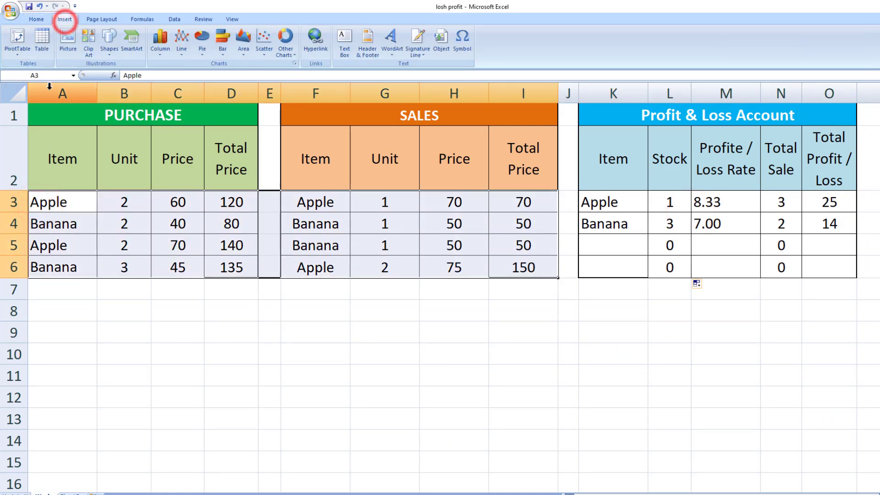
click(44, 45)
click(125, 118)
Step: Add a purchase entry in row 8 for Apple with 2 units at a price of 50
click(78, 314)
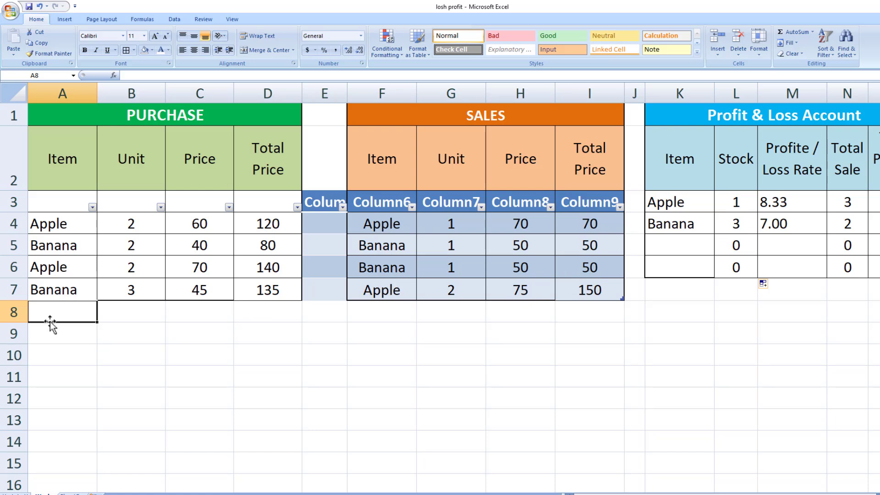
text(ap)
key(Tab)
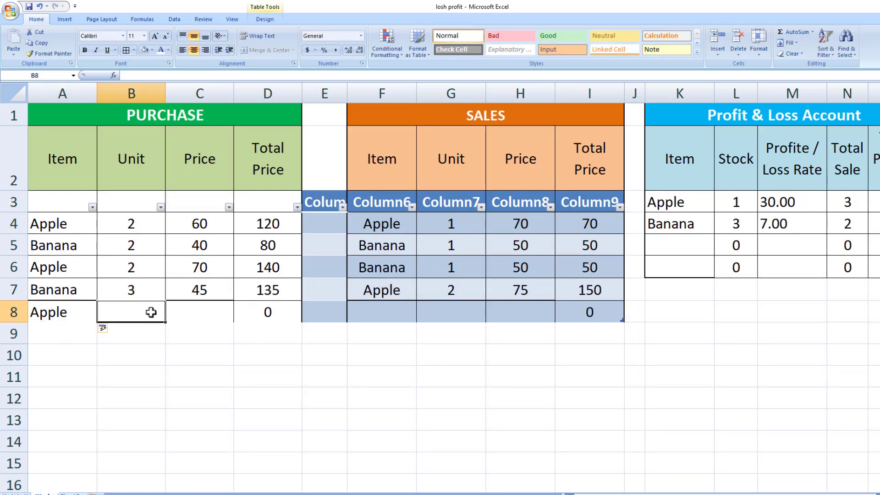
text(2)
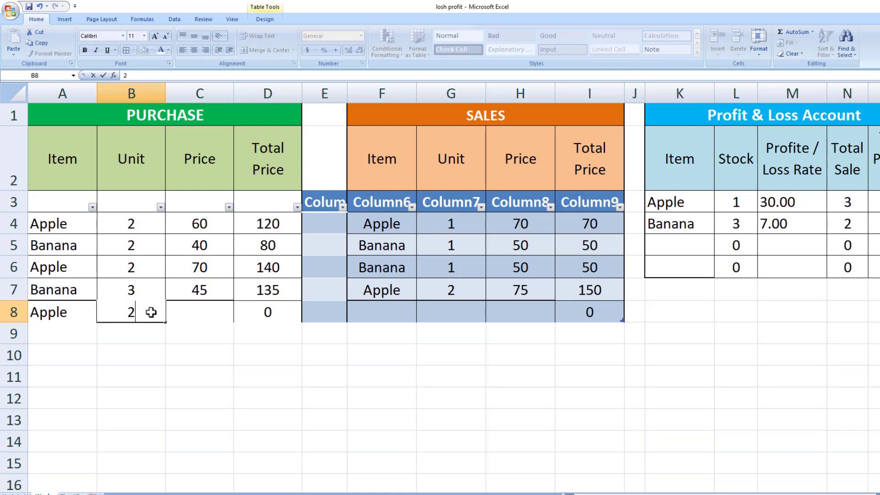
key(Tab)
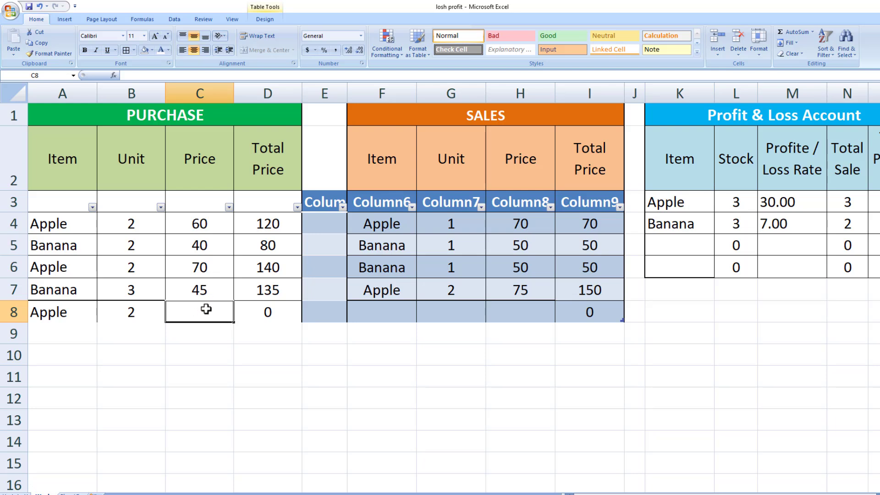
text(50)
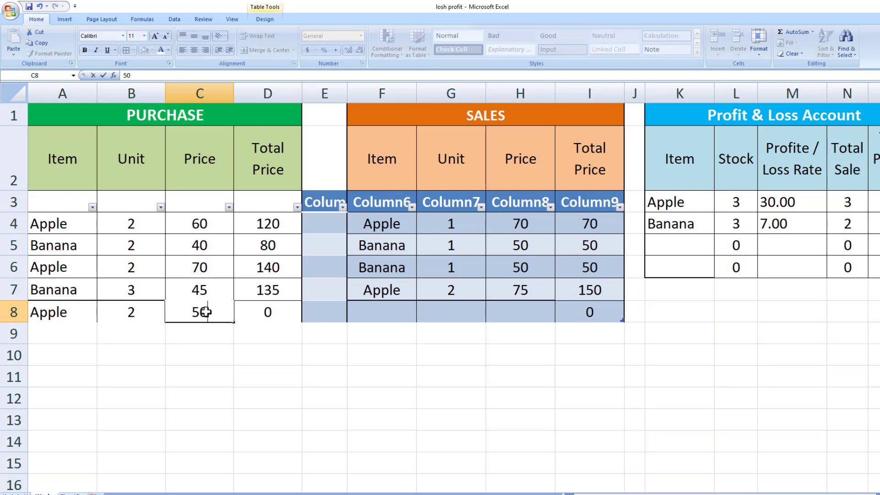
key(Tab)
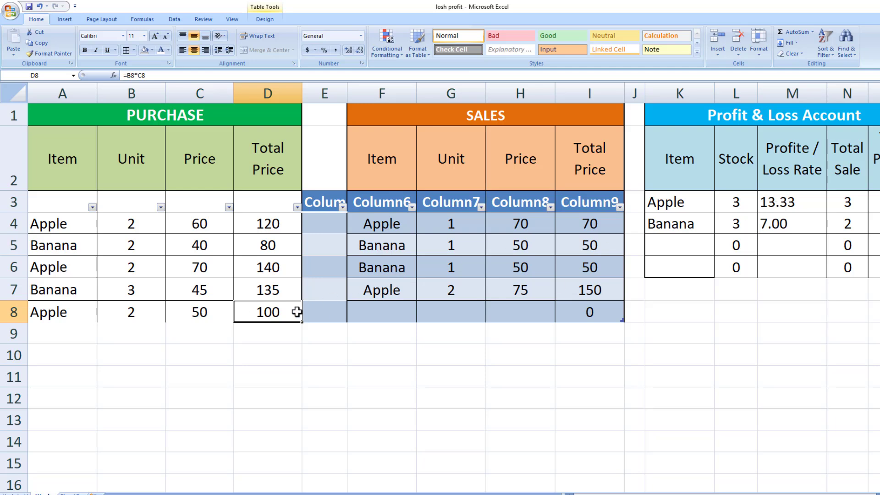
Step: Enter a sale in row 8 for Apple with 1 unit at a price of 60
click(386, 307)
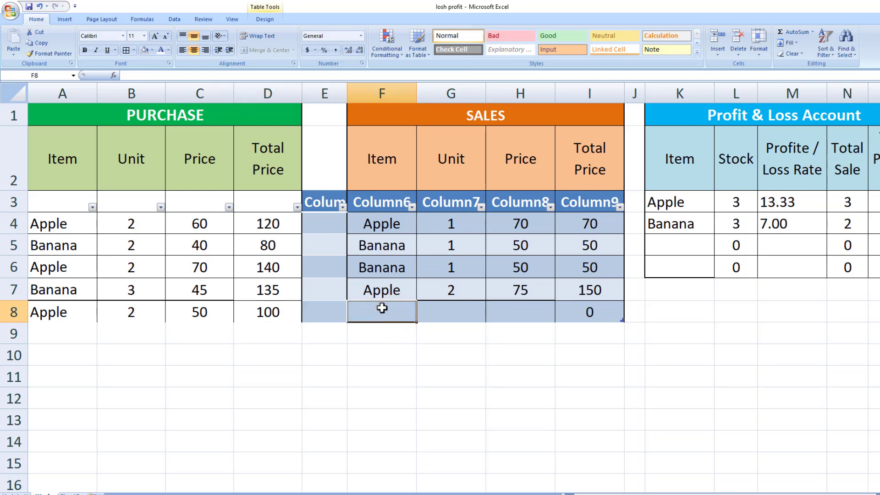
text(a)
key(Tab)
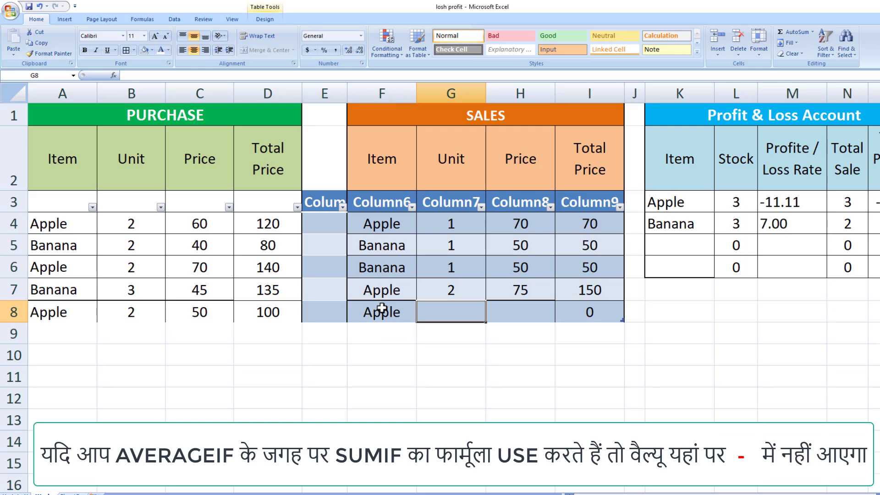
text(1)
key(Tab)
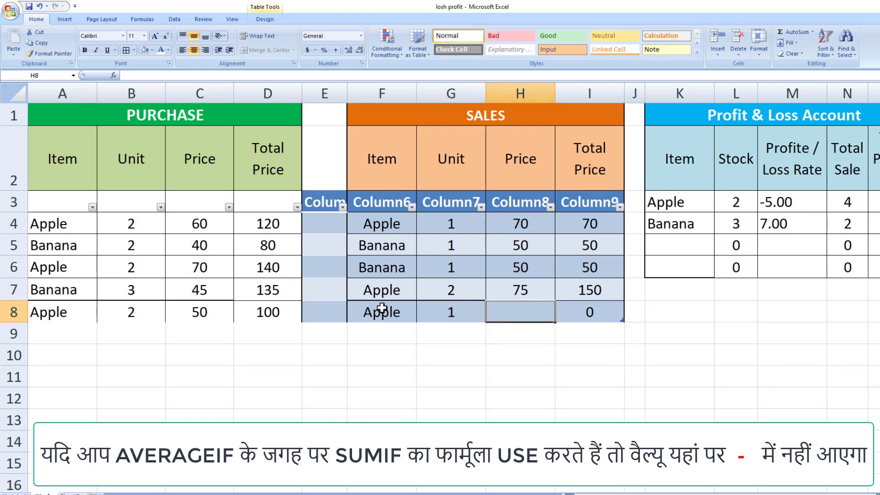
text(60)
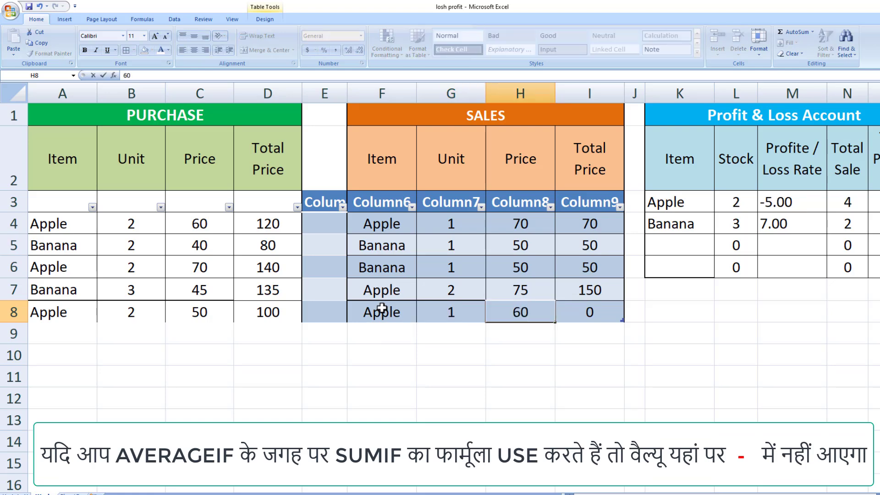
key(Tab)
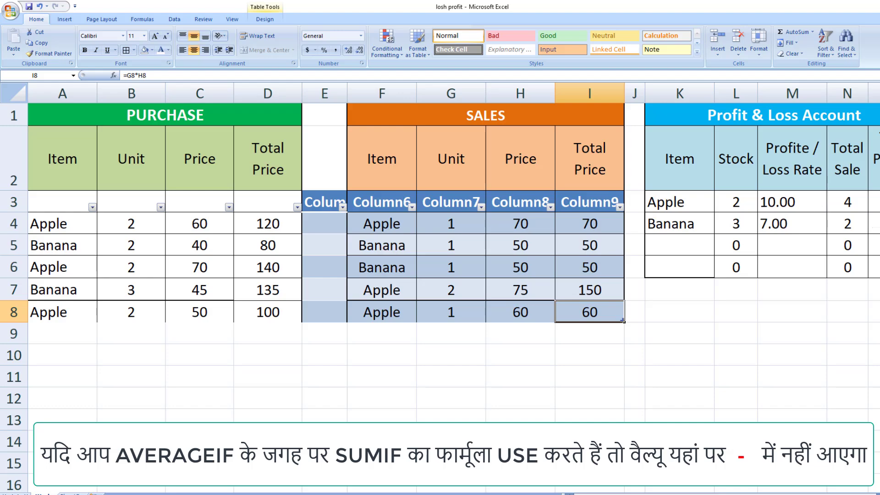
Step: Add a purchase entry in row 9 for Banana with 3 units at a price of 20
click(71, 332)
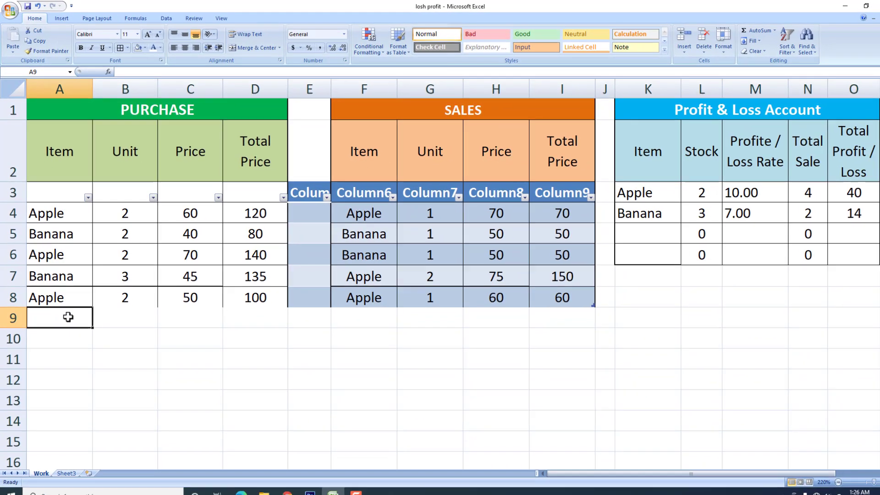
text(banana)
key(Tab)
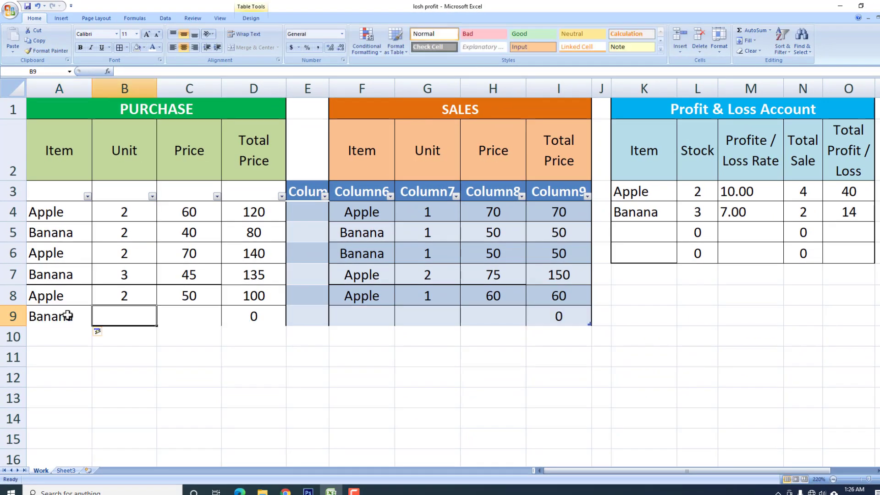
text(3)
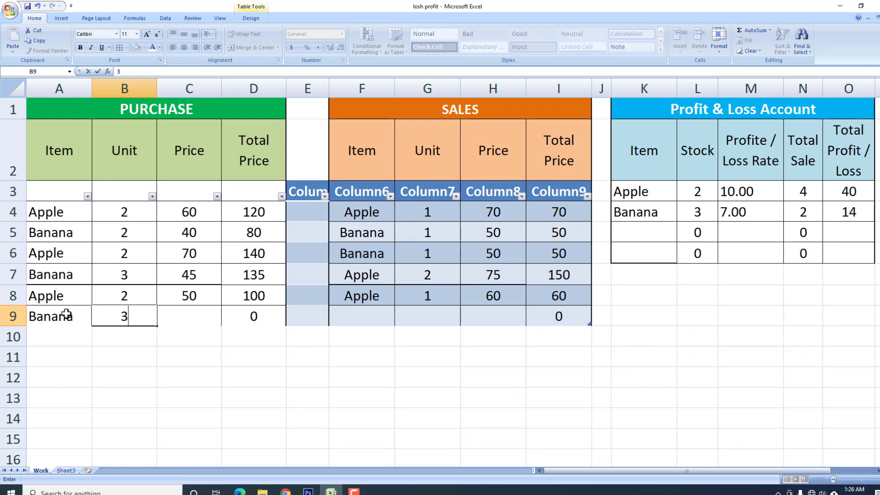
key(Tab)
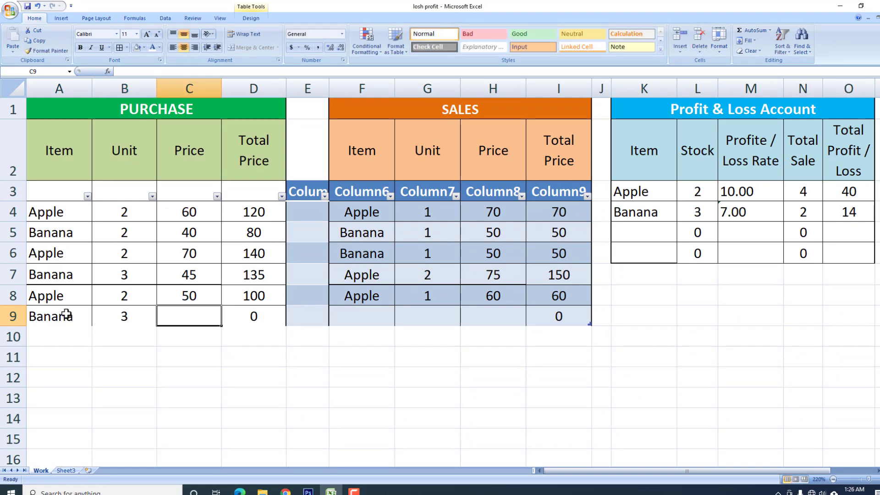
text(20)
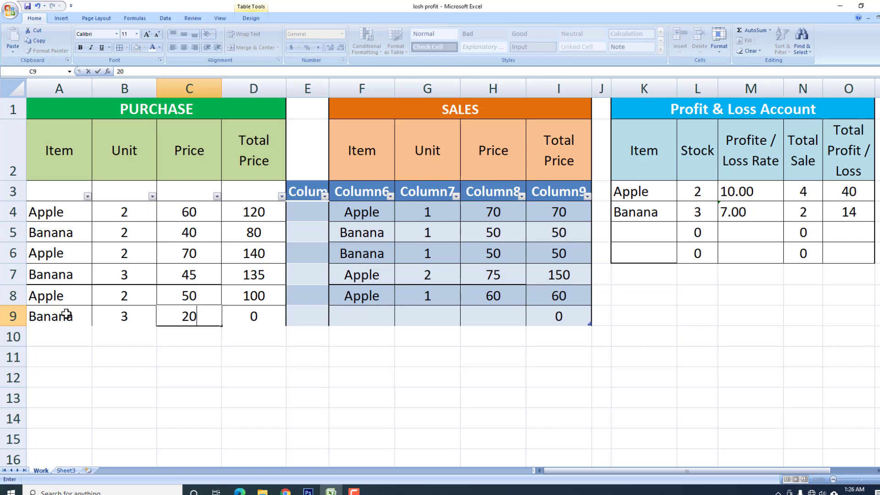
key(Tab)
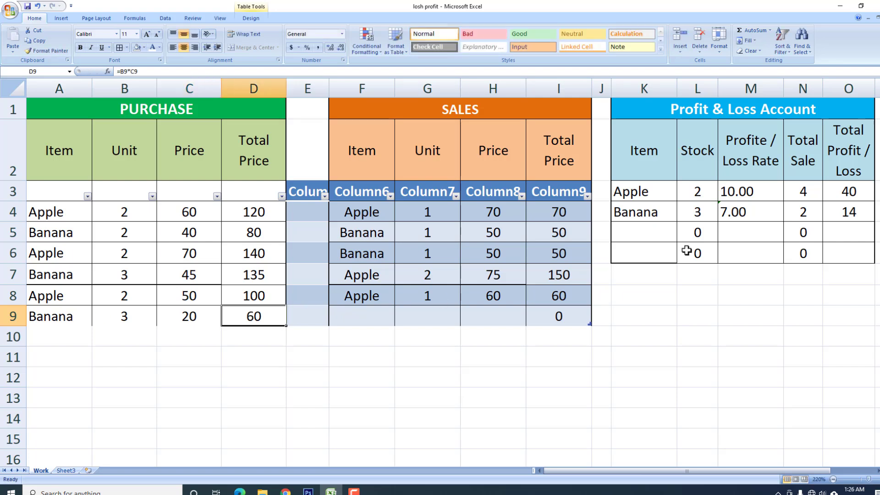
Step: Enter a sale in row 9 for Banana with 2 units at a price of 30
click(380, 316)
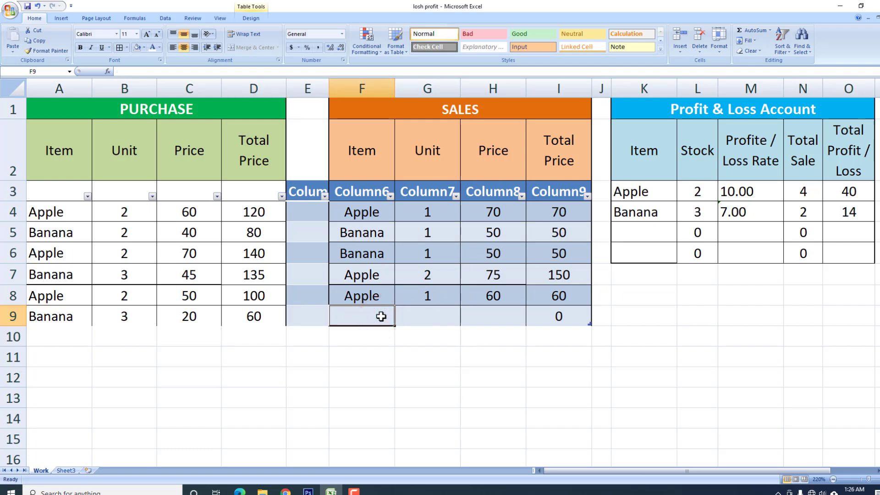
text(b)
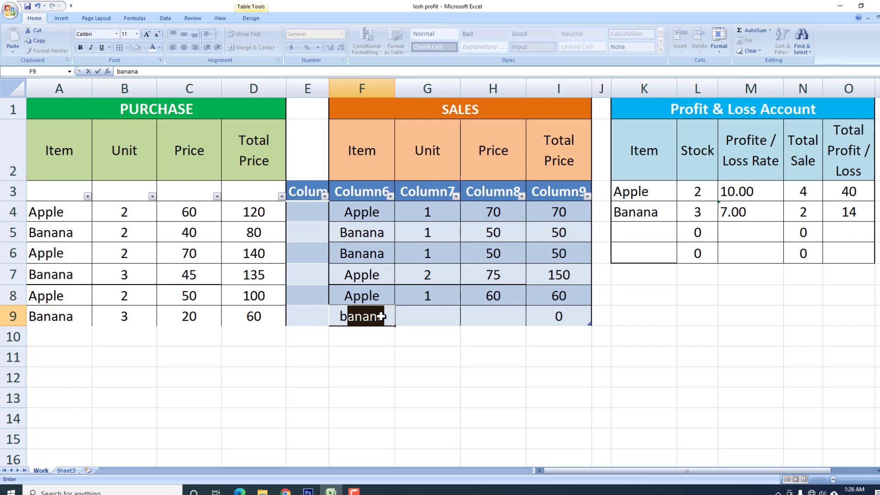
key(Tab)
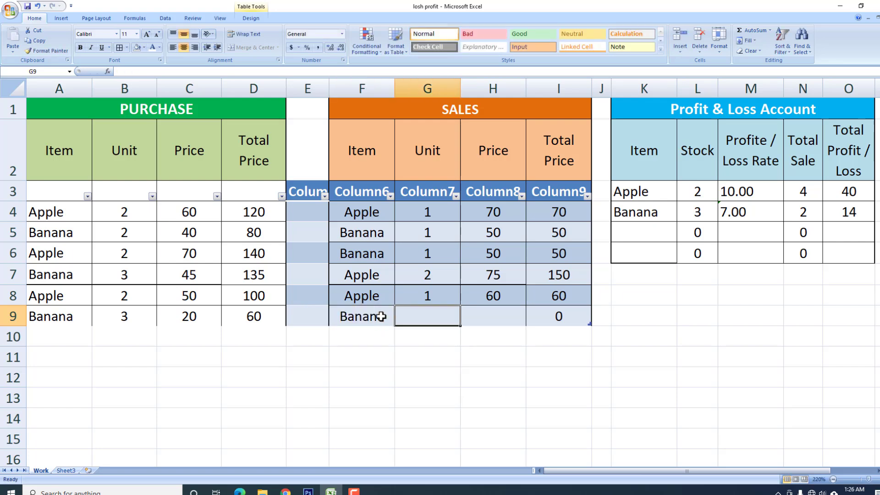
text(2)
key(Tab)
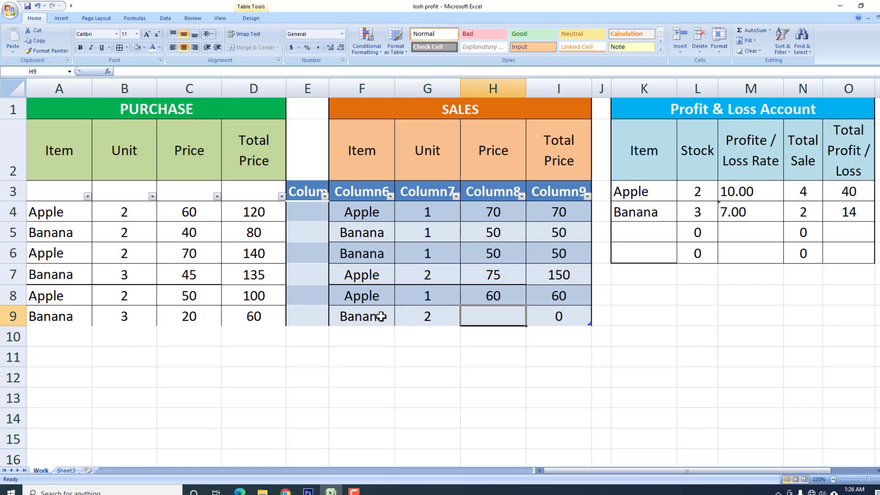
text(30)
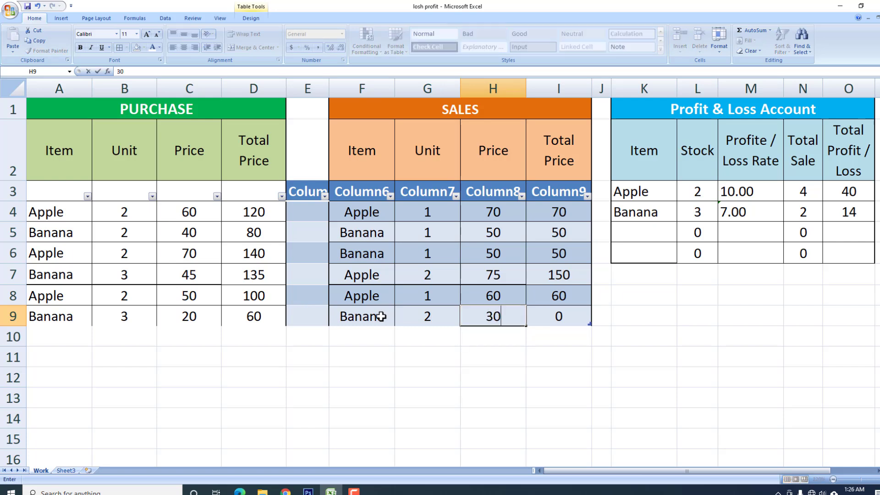
key(Tab)
key(Return)
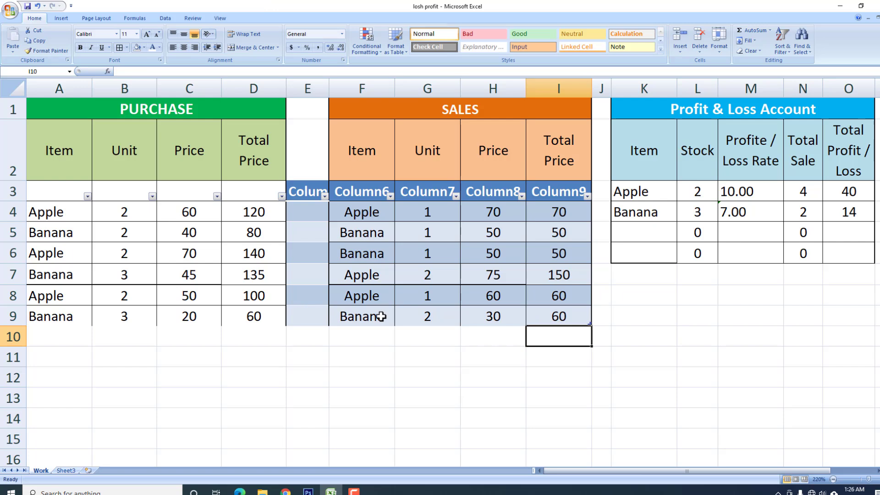
Step: Compare the profit/loss rate formulas in M3 and M4, and fill the M3 formula down through M6
click(736, 215)
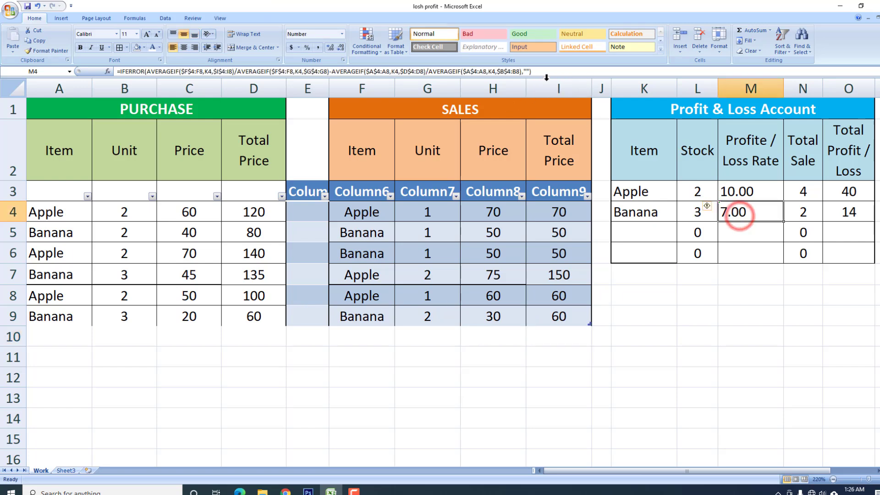
click(731, 192)
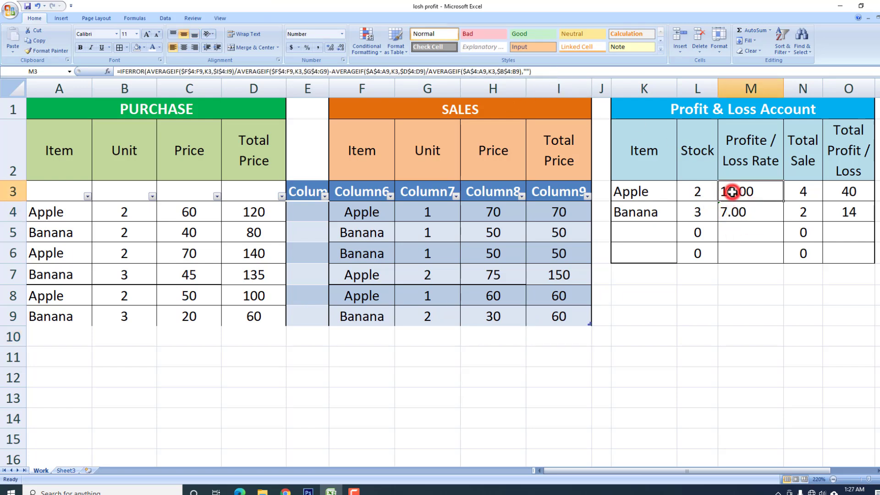
click(730, 212)
click(751, 191)
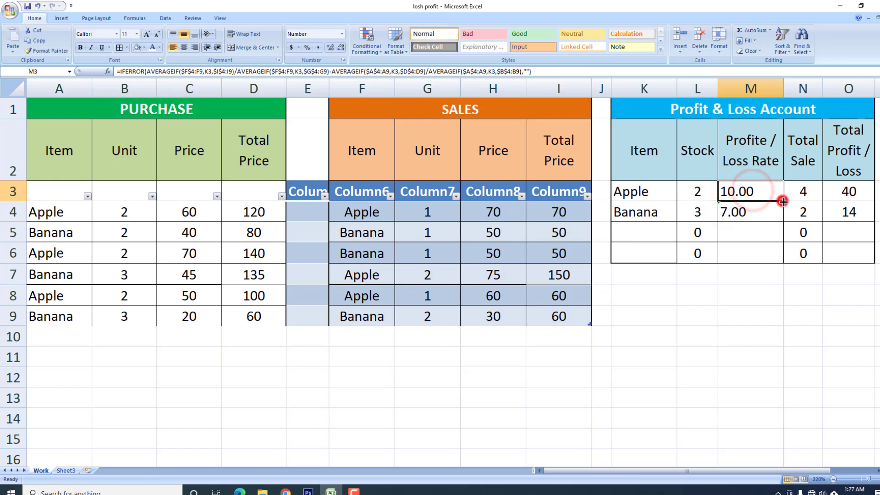
double_click(782, 201)
click(758, 216)
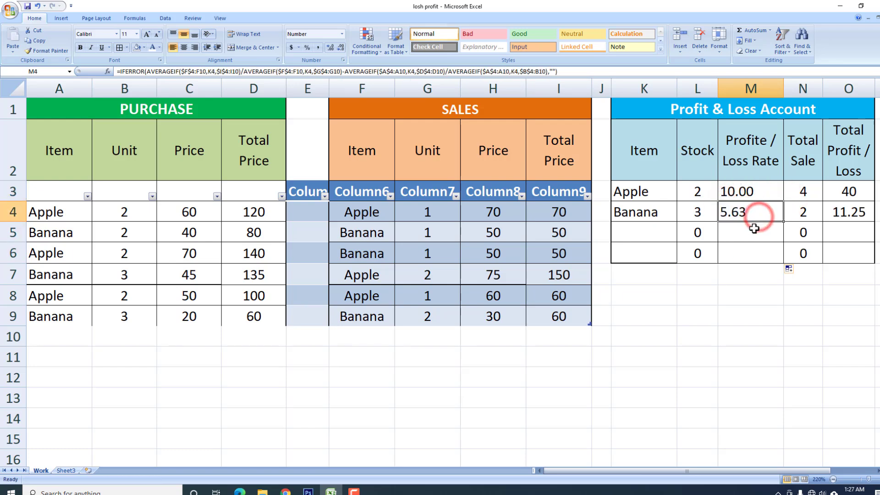
click(752, 193)
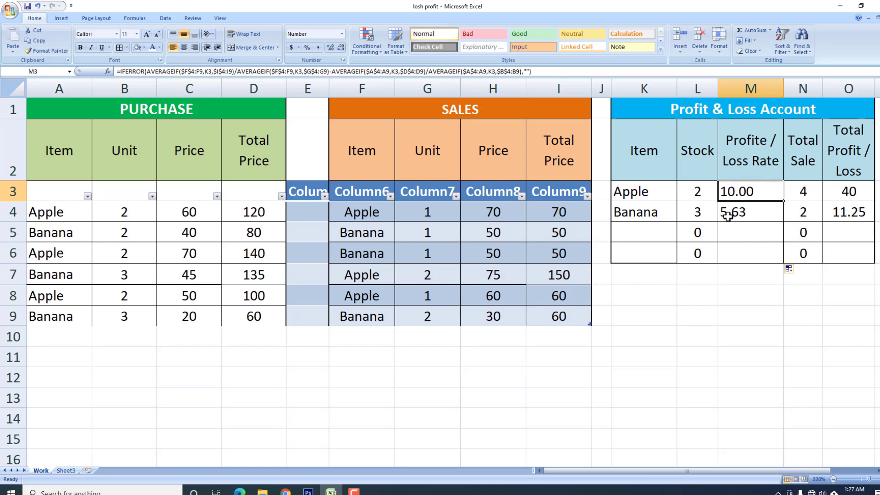
Step: Add a purchase entry in row 10 for Banana with 2 units at a price of 30
click(75, 336)
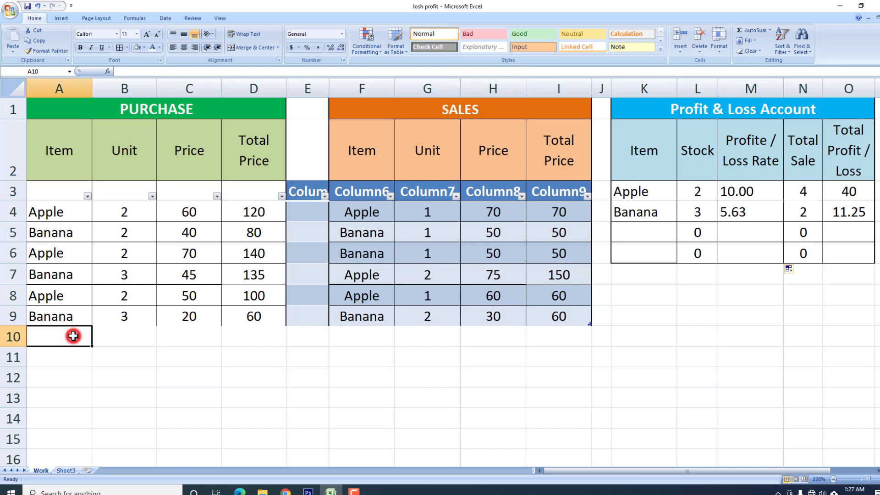
text(Banana)
key(Tab)
text(2)
key(Tab)
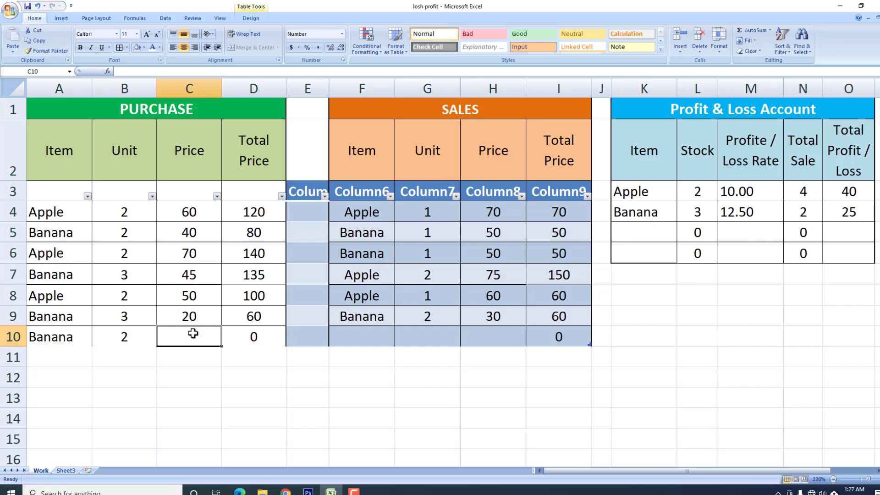
text(30)
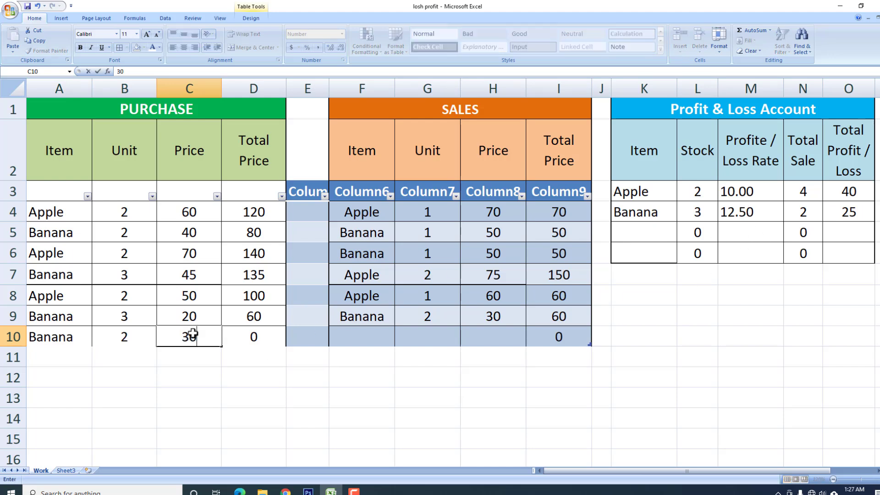
key(Tab)
Step: Enter a sale in row 10 for Banana with 2 units at a price of 40
key(Tab)
text(b)
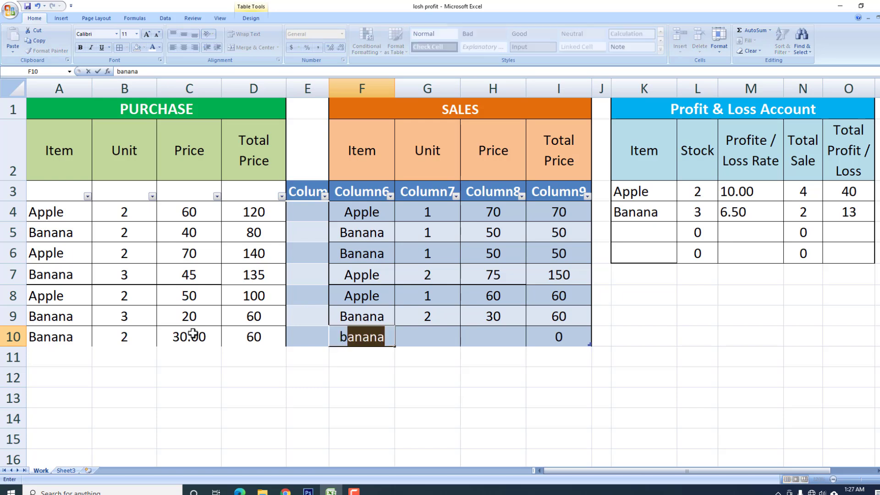
key(Tab)
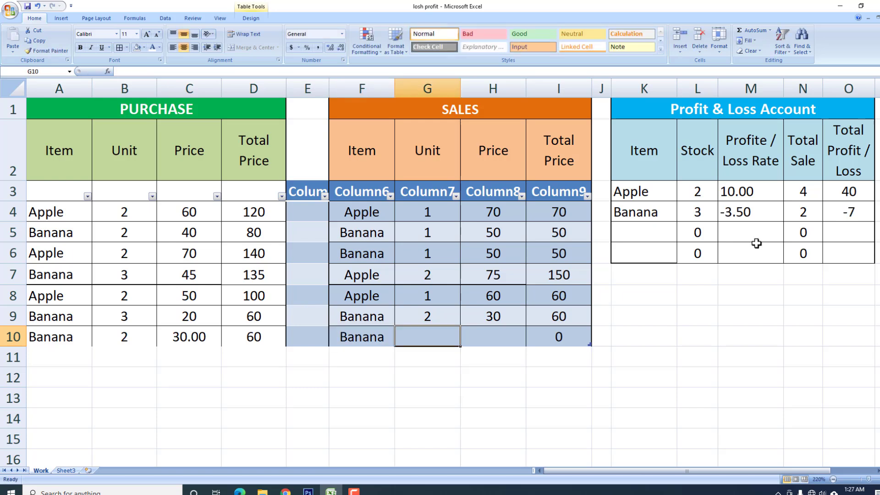
text(2)
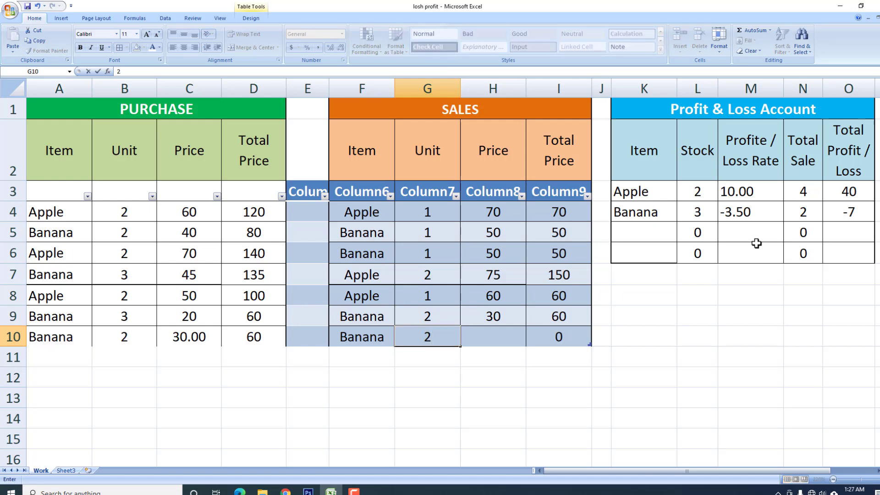
key(Tab)
text(40)
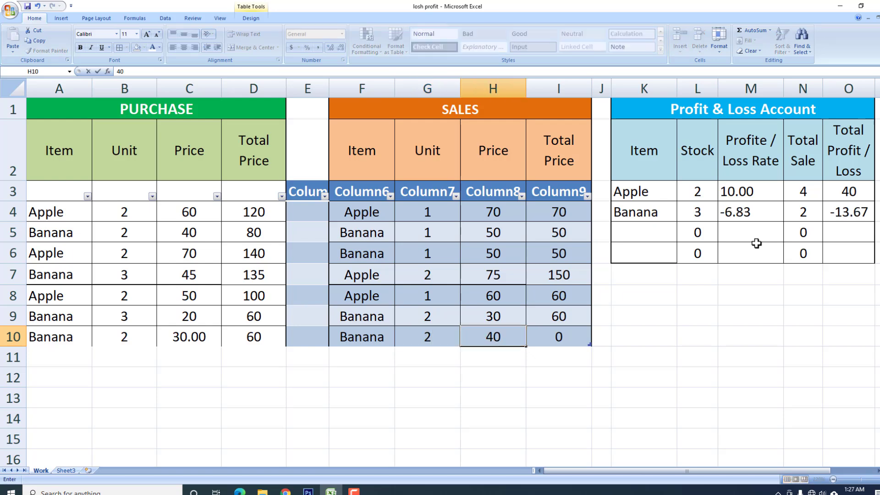
key(Tab)
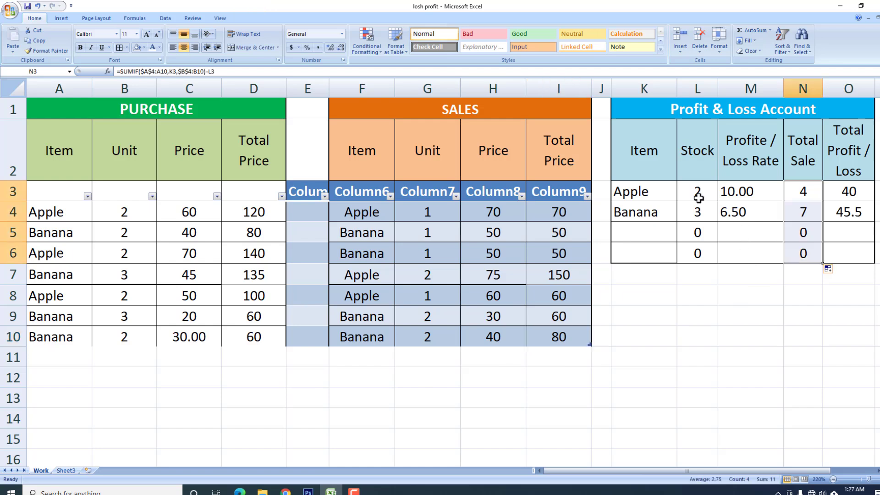
Step: Fill the stock formula from L3 down through L6 in the Profit & Loss Account
click(697, 194)
drag(717, 201, 719, 253)
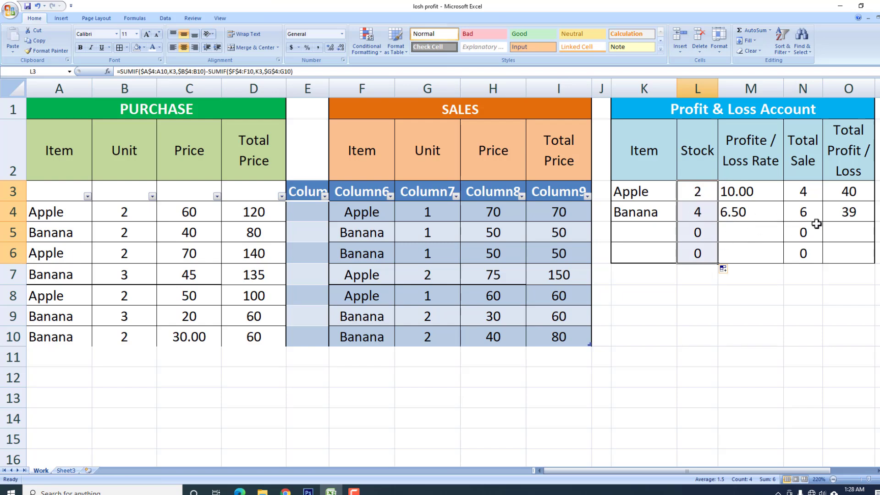
click(796, 277)
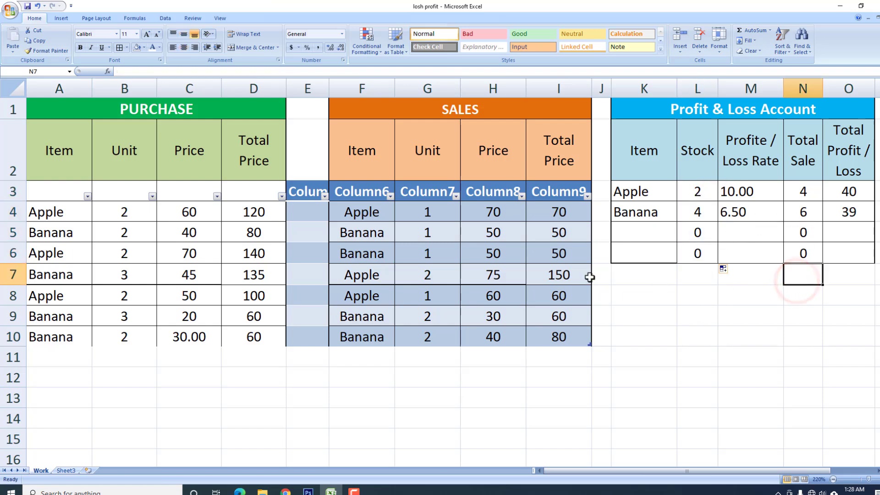
Step: Add a purchase entry in row 11 for Apple with 1 unit at a price of 50
click(73, 355)
text(a)
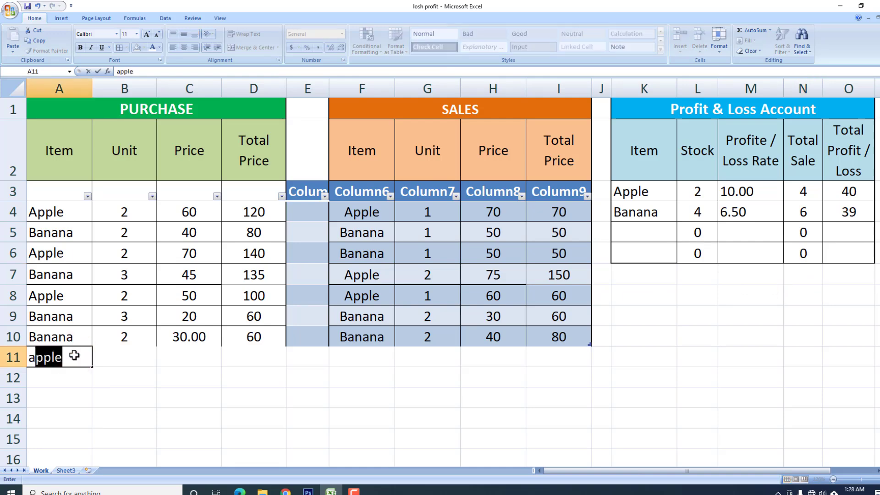
key(Tab)
text(1)
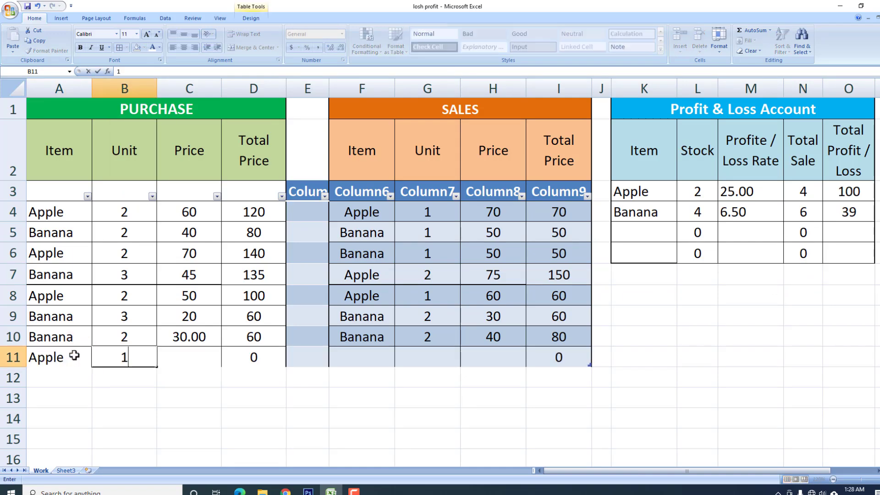
key(Tab)
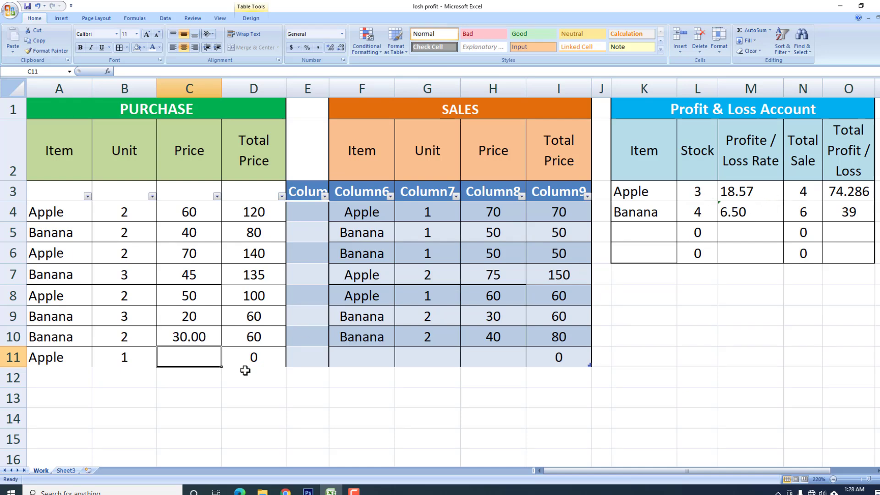
text(50)
key(Tab)
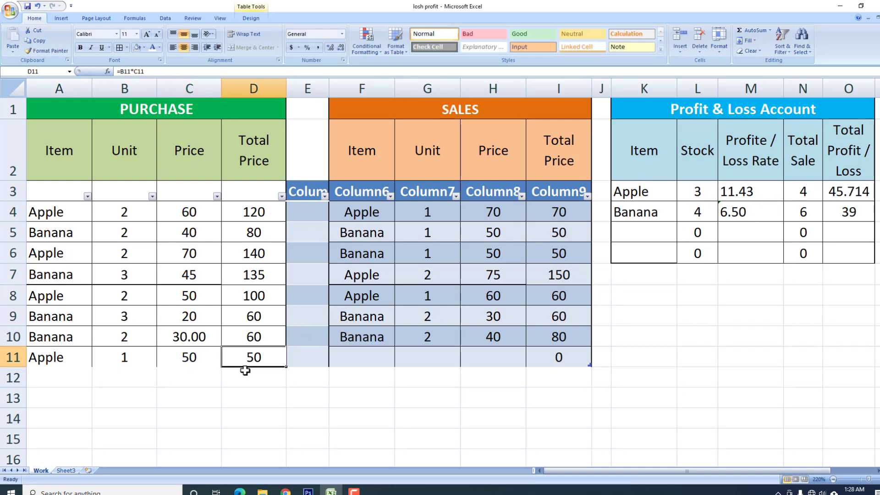
Step: Enter a sale in row 11 for Apple with 1 unit at a price of 60
key(Tab)
key(Tab)
text(a)
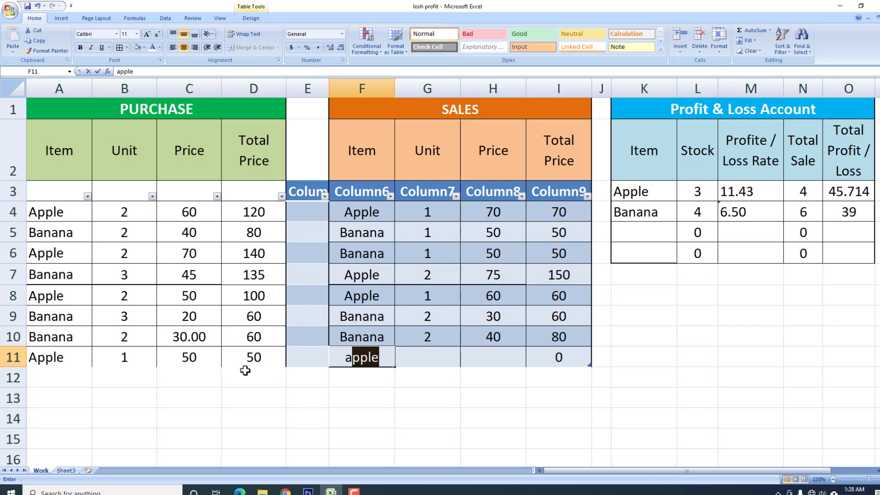
key(Tab)
text(1)
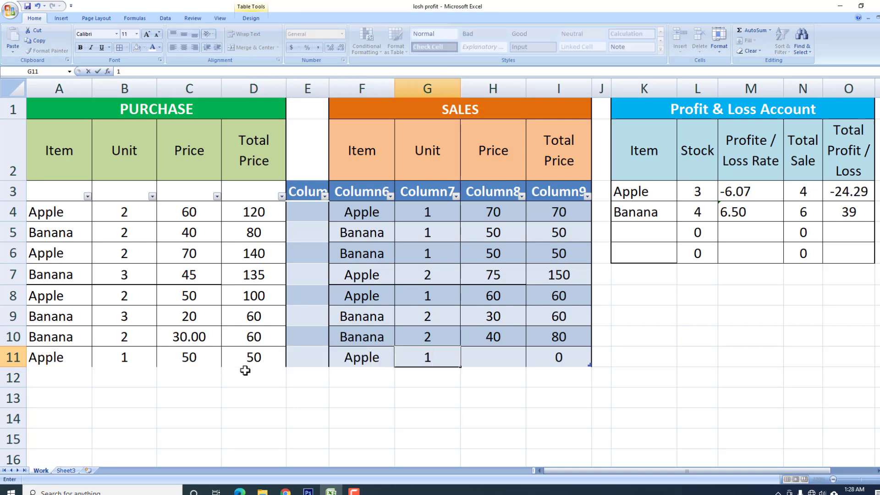
key(Tab)
text(60)
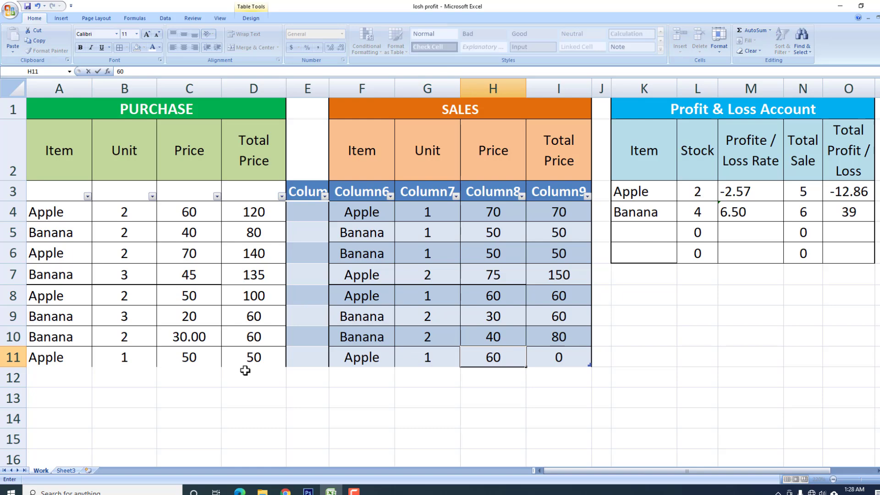
key(Tab)
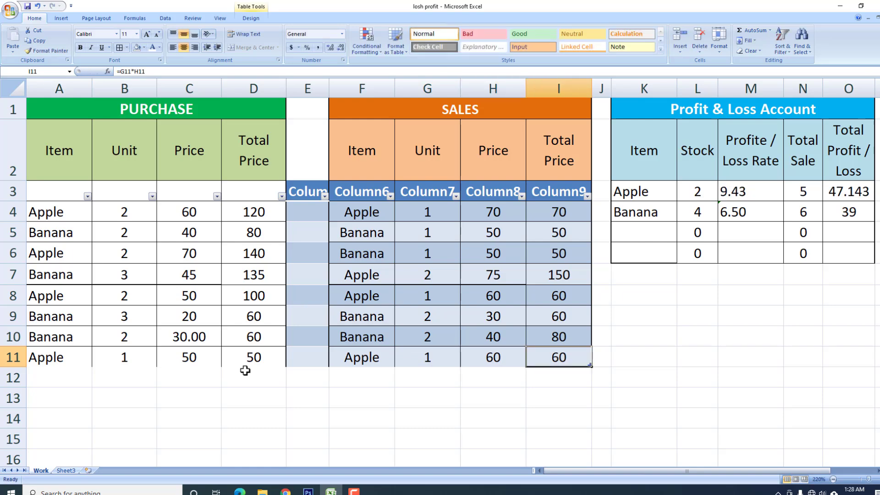
key(Down)
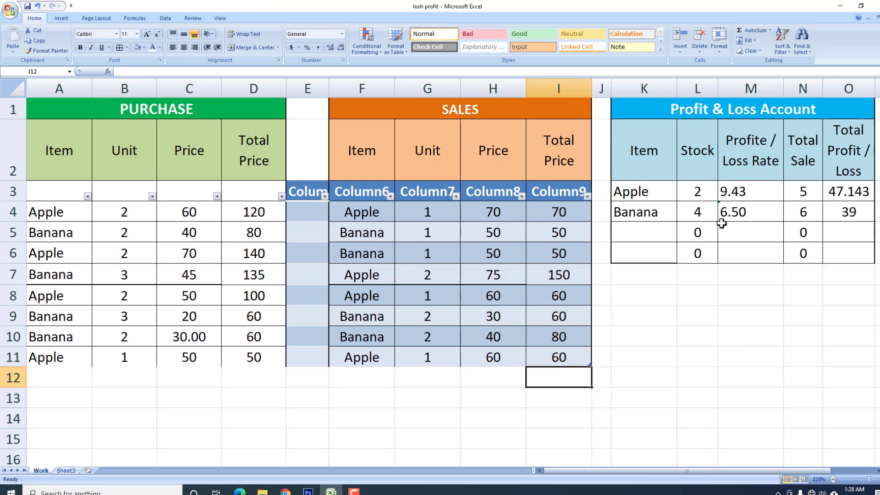
Step: Clear the price, unit and item of the row 11 sale, keeping its total price formula
key(Up)
key(Left)
key(Delete)
key(Left)
key(Delete)
key(Left)
key(Delete)
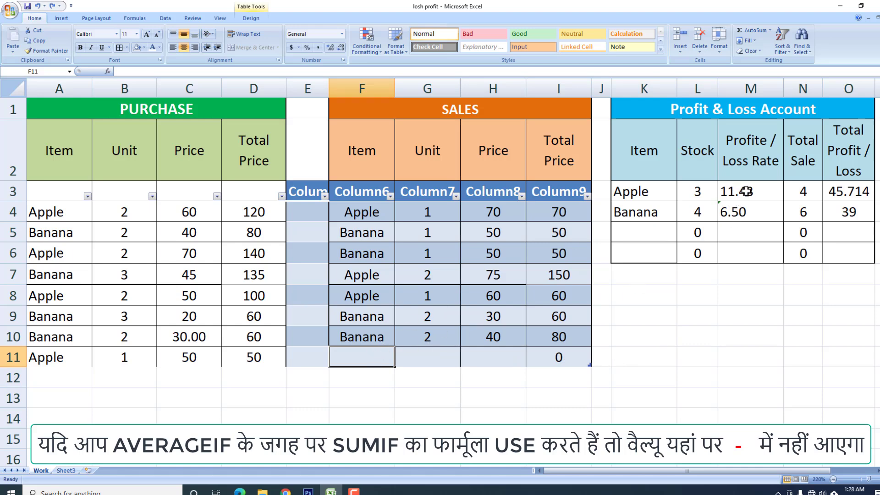
Step: Re-enter the row 11 sale for Apple with 1 unit at a price of 60
text(apple)
key(Tab)
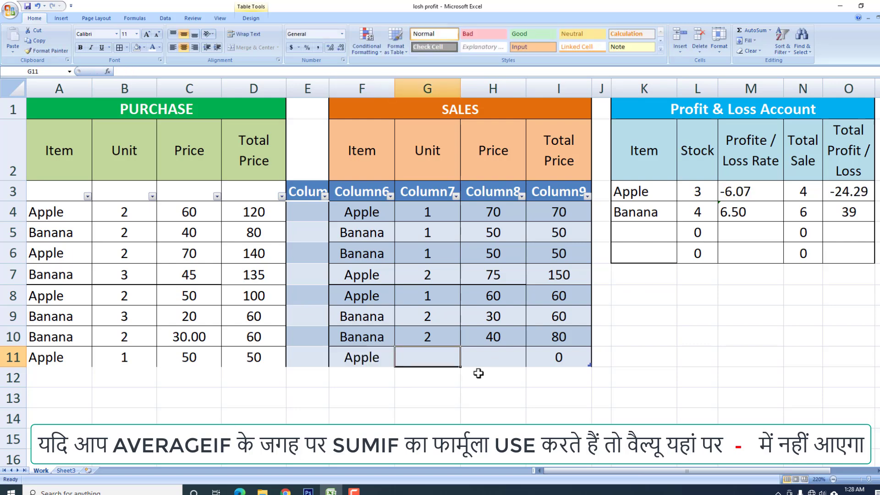
text(1)
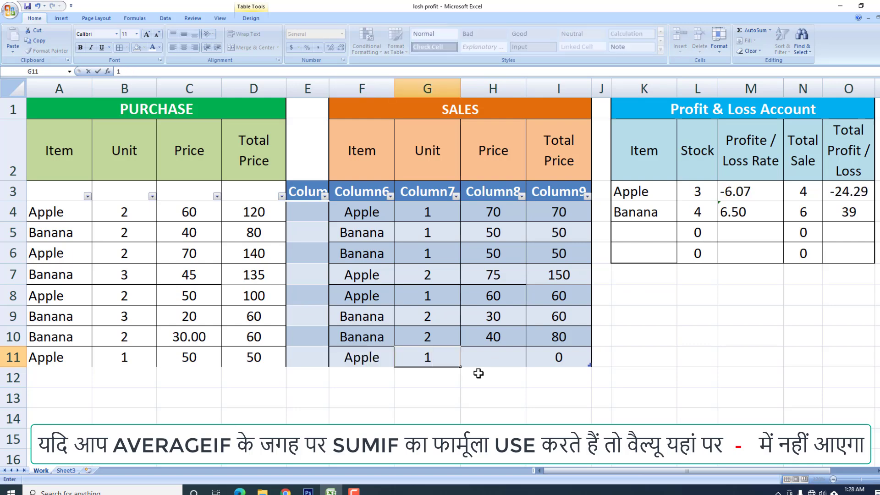
key(Tab)
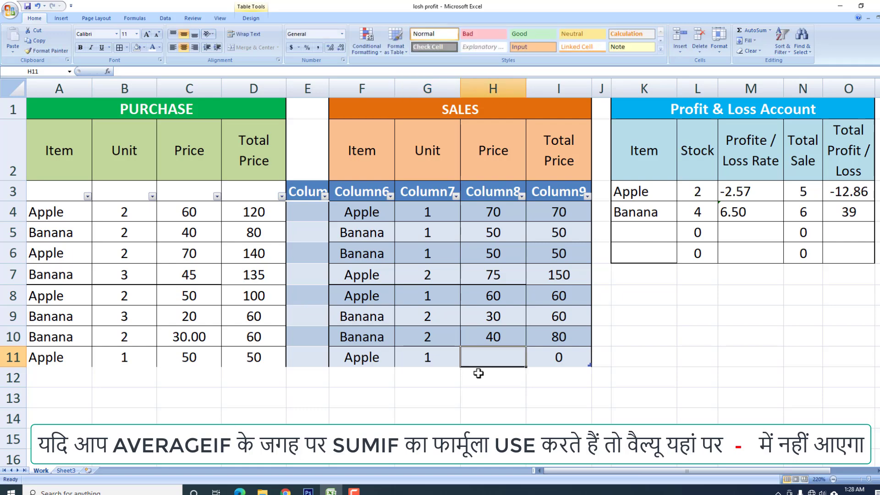
text(60)
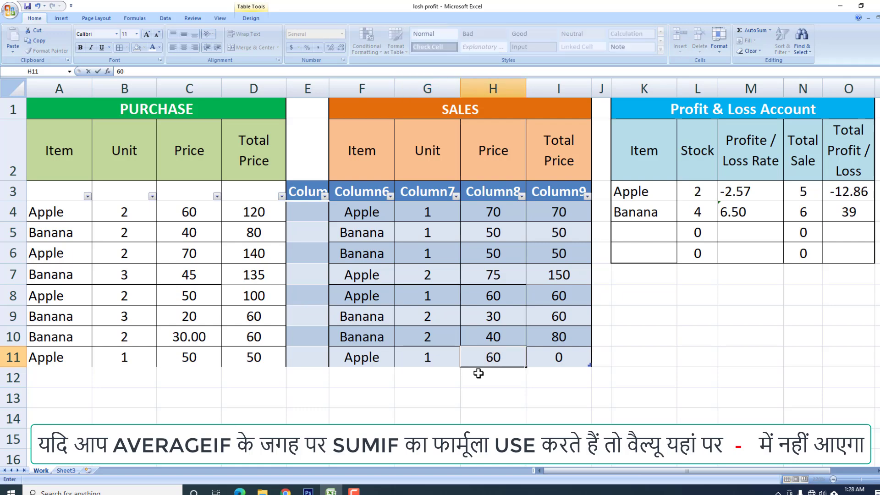
key(Tab)
key(Down)
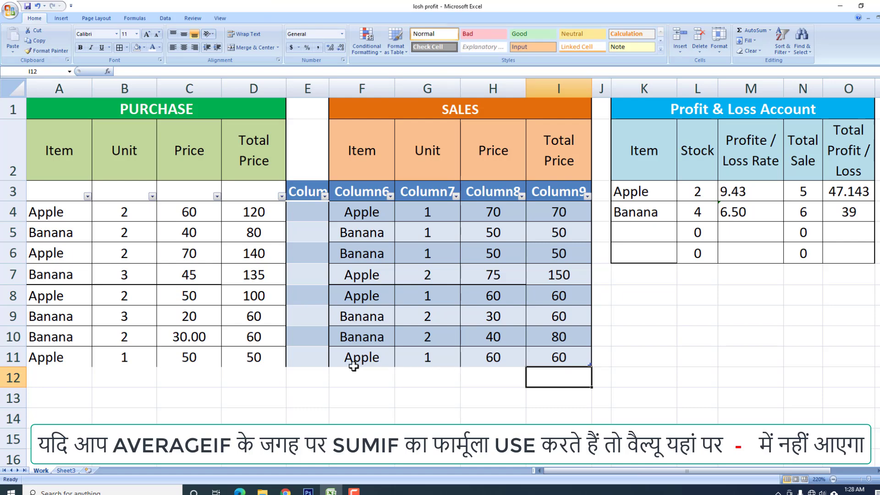